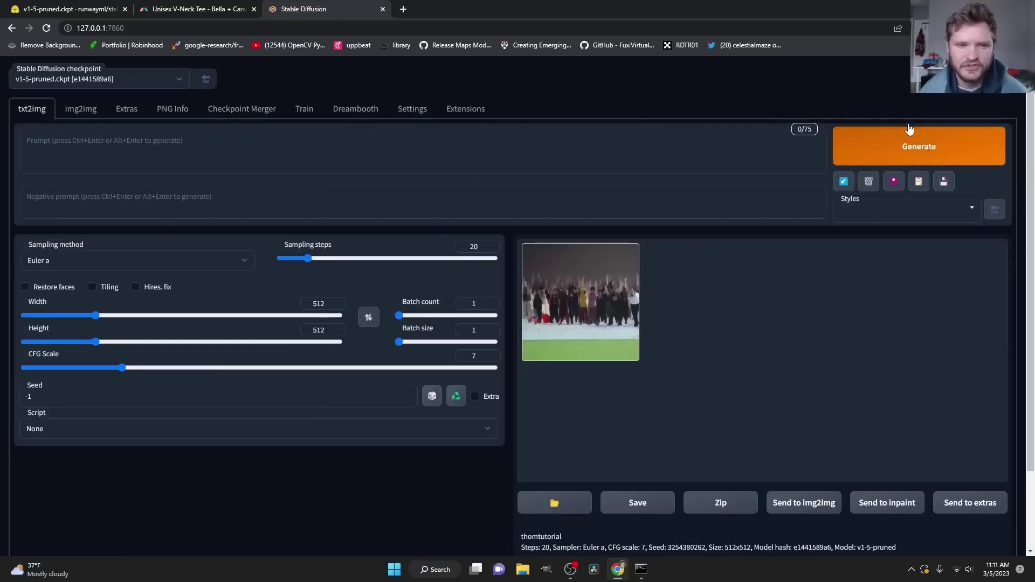
Open the ThomImages folder from the desktop and view the face photos full size up to 8.png.
key(super+d)
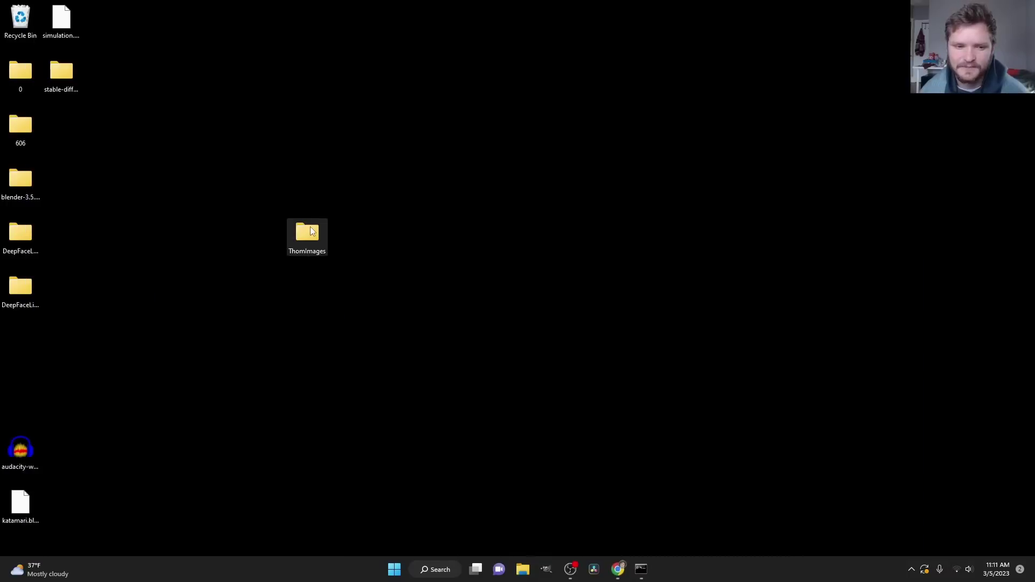
double_click(308, 231)
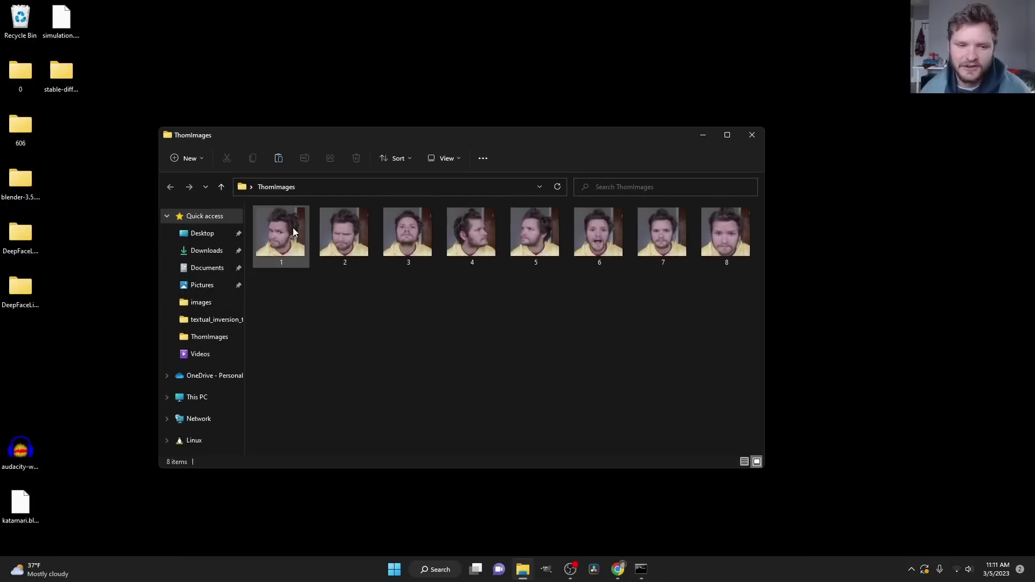
click(292, 228)
key(Right)
key(Right)
key(Right)
key(Right)
key(Right)
key(Right)
key(Right)
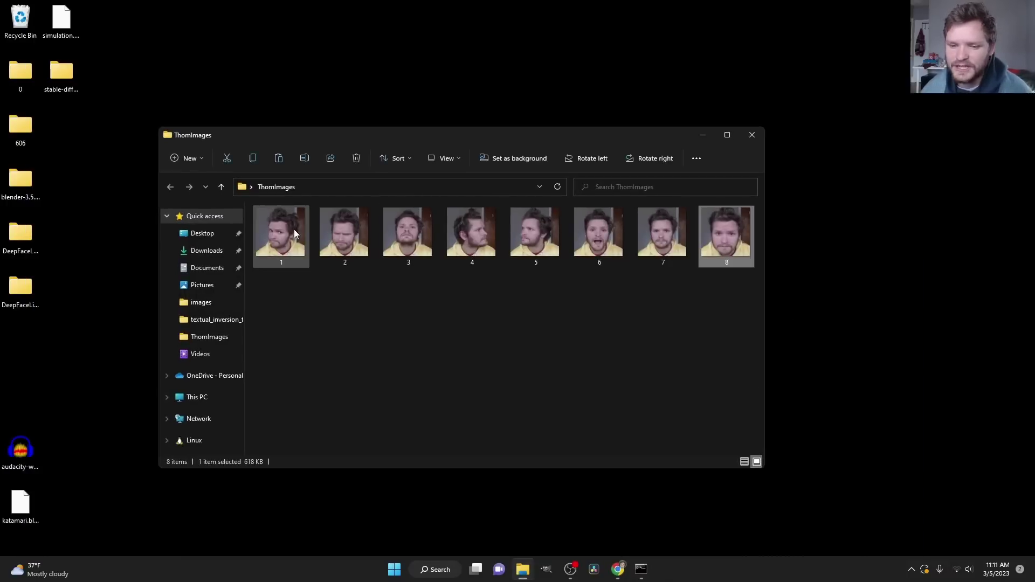
key(Left)
key(Left)
key(Left)
key(Left)
key(Left)
key(Left)
key(Left)
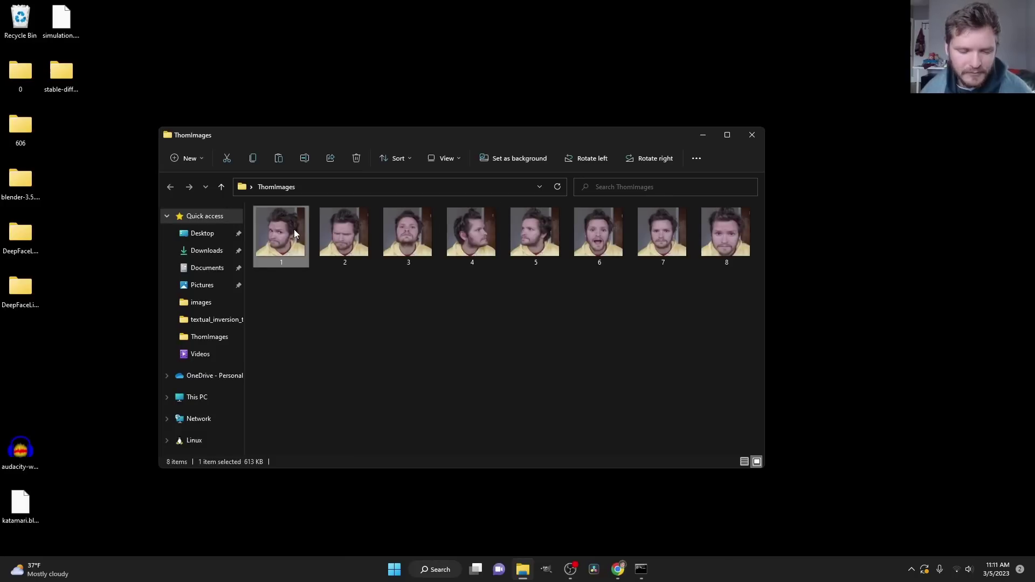
key(Return)
key(Right)
key(Right)
key(Right)
key(Right)
key(Right)
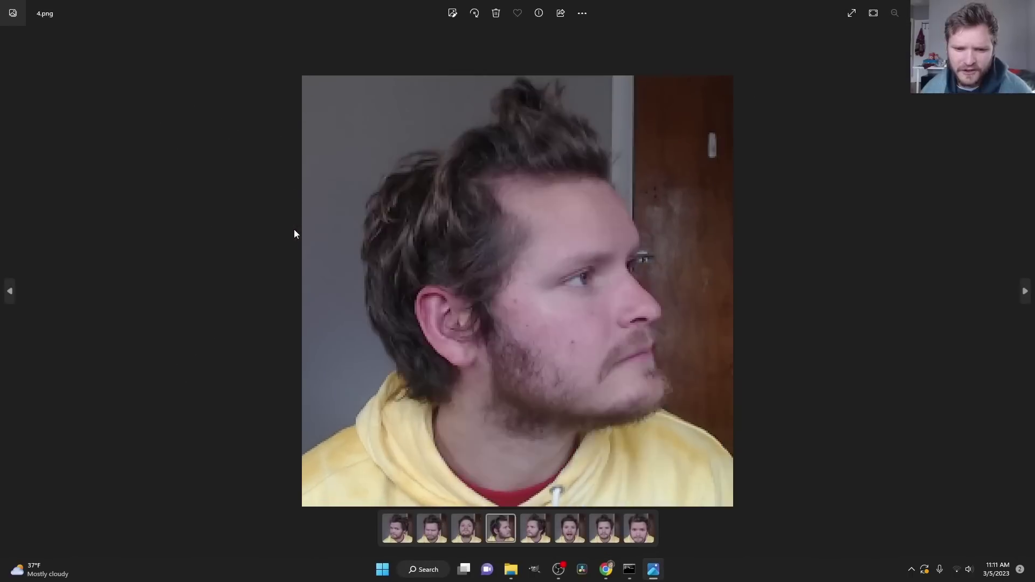
key(Right)
key(Right)
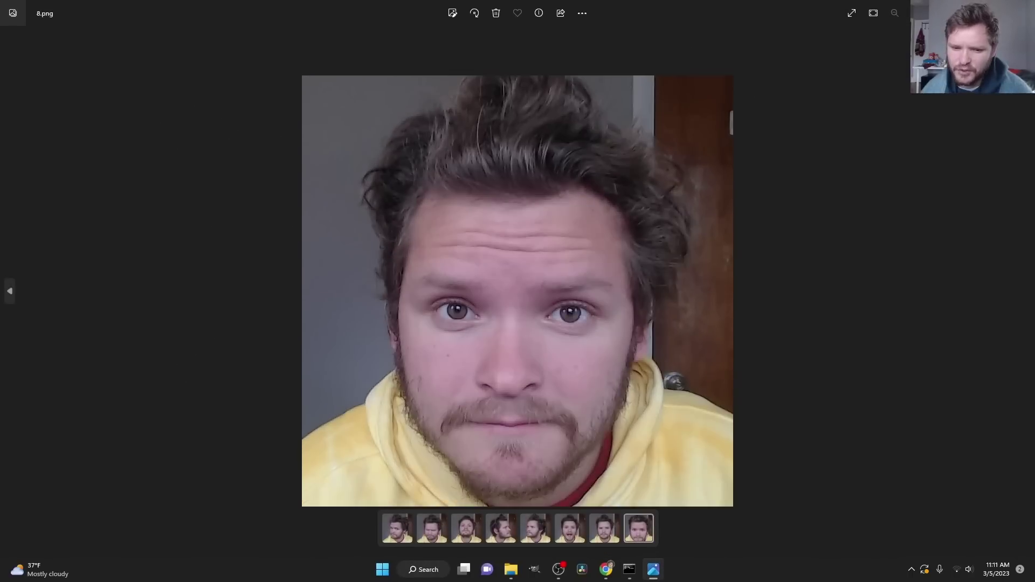
key(alt+F4)
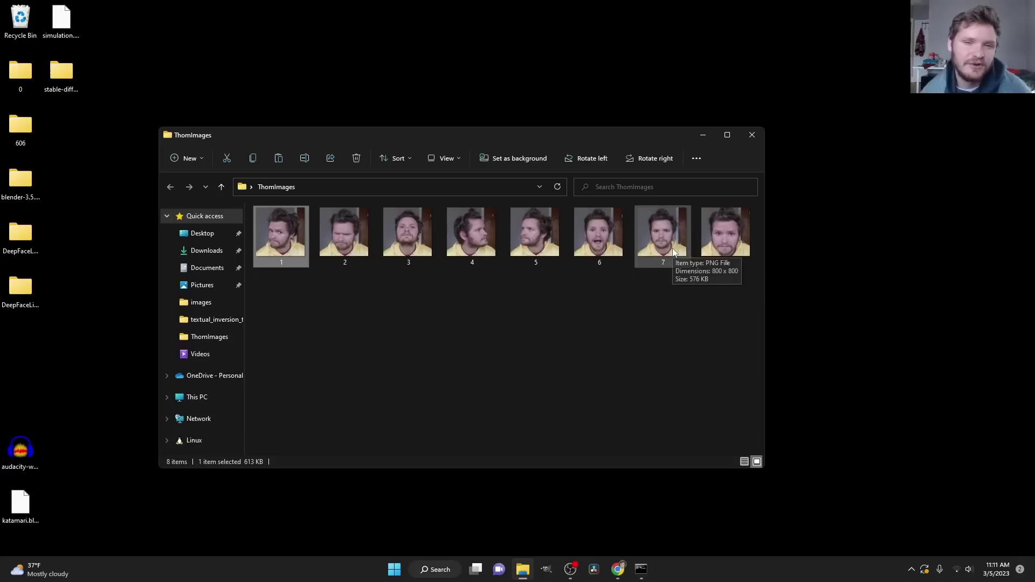
Page through the eight face photos again starting from 1.png, then close the viewer.
double_click(300, 235)
key(Right)
key(Right)
key(Right)
key(Right)
key(Right)
key(Right)
key(Right)
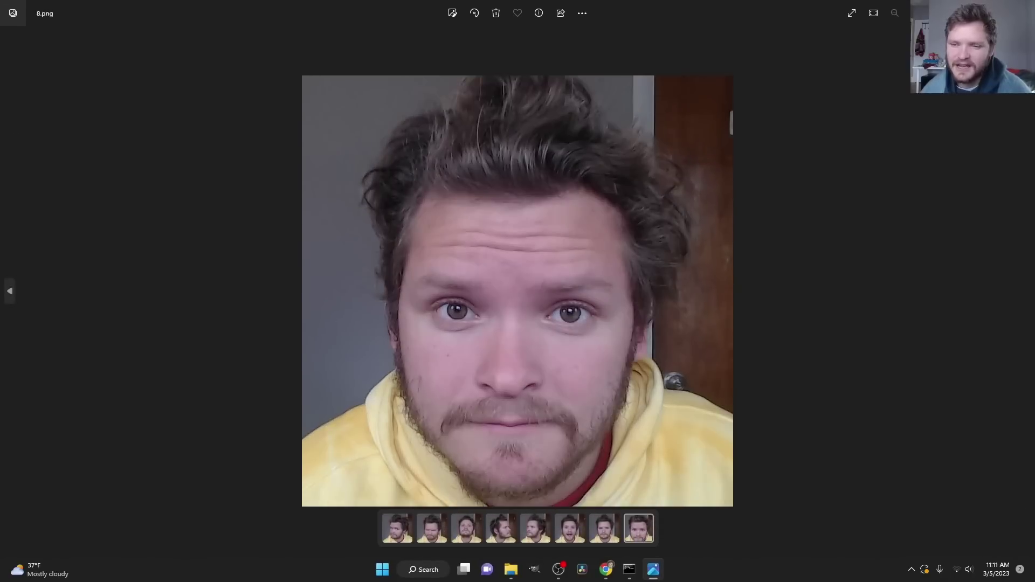
key(Left)
key(Left)
key(Left)
key(Left)
key(Left)
key(Right)
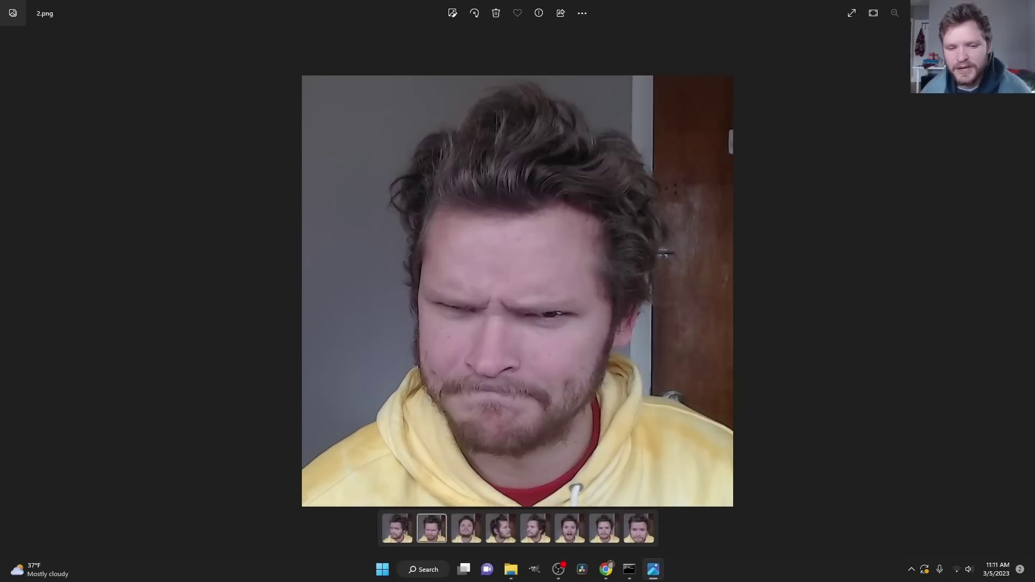
key(Right)
key(Left)
key(Right)
key(Right)
key(Right)
key(Right)
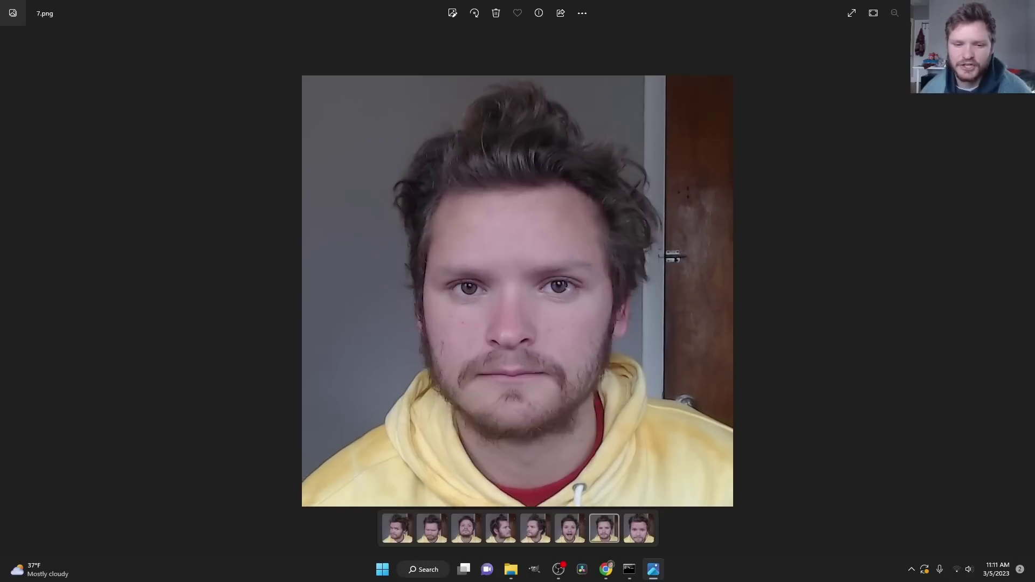
key(alt+F4)
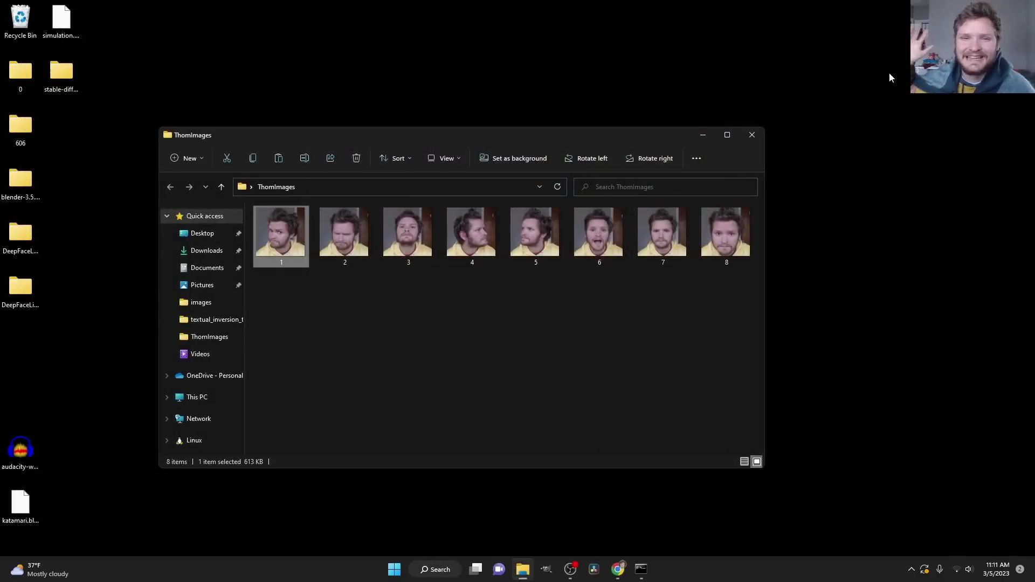
Back in the web UI, generate a test image from the prompt 'thom'.
click(751, 134)
click(617, 569)
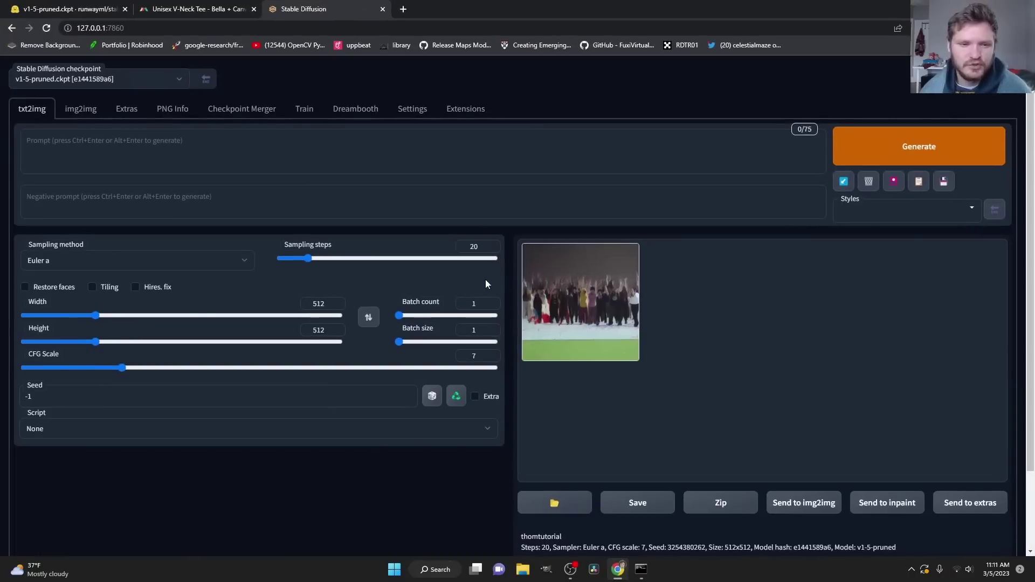
click(361, 159)
text(thom)
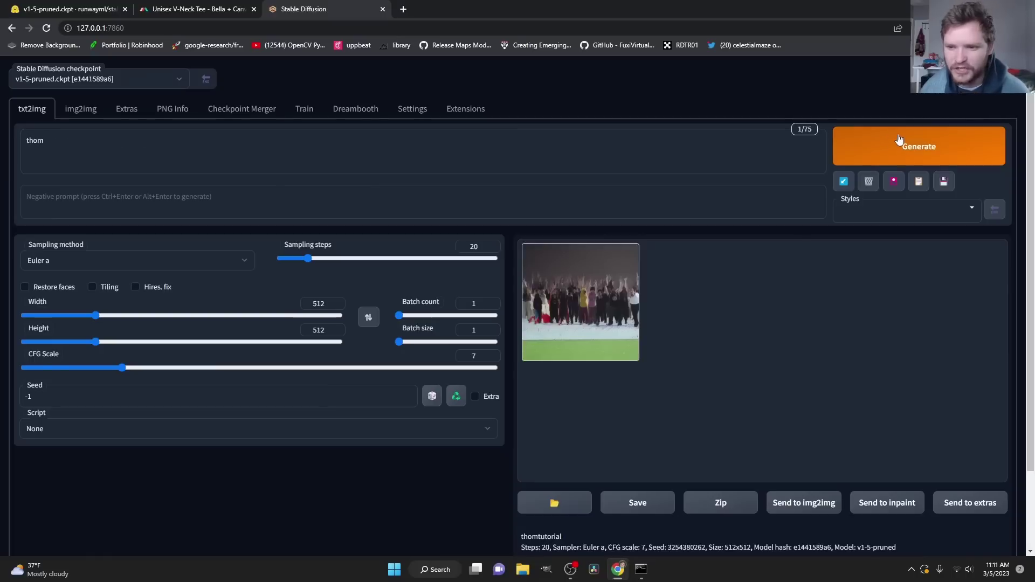
click(896, 143)
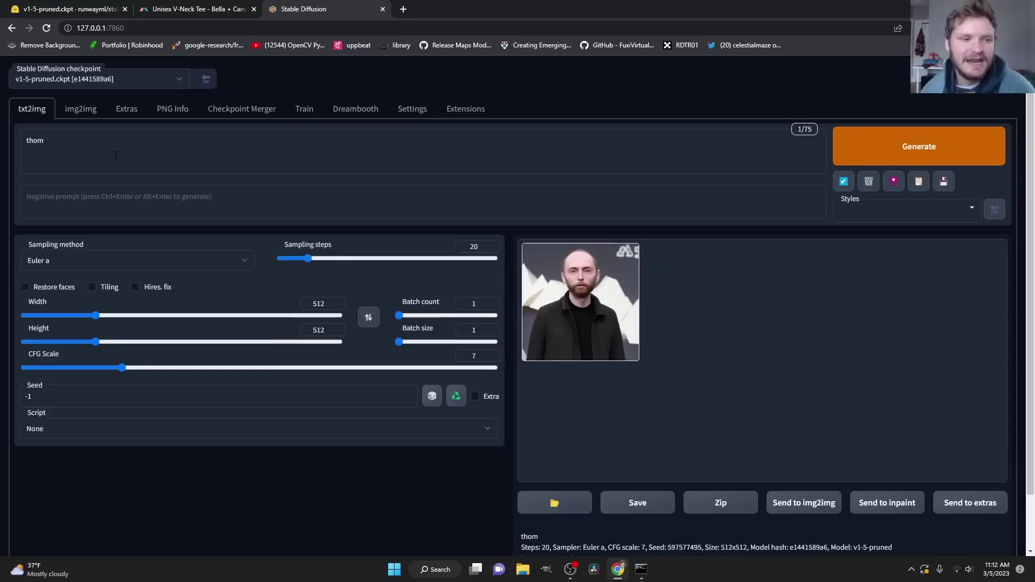
Generate a test image from the prompt 'obama', then clear the prompt.
text(obama)
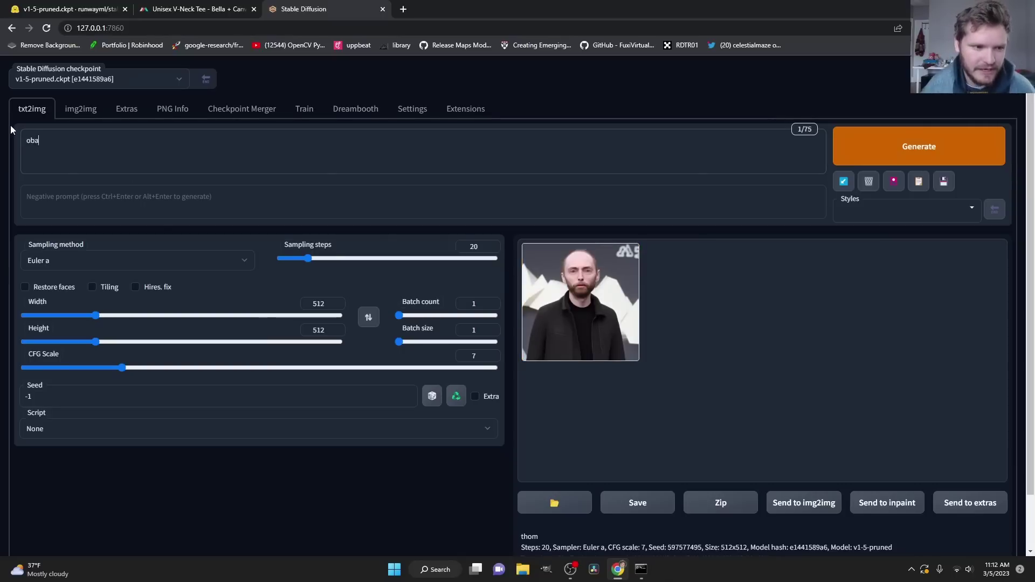
click(890, 139)
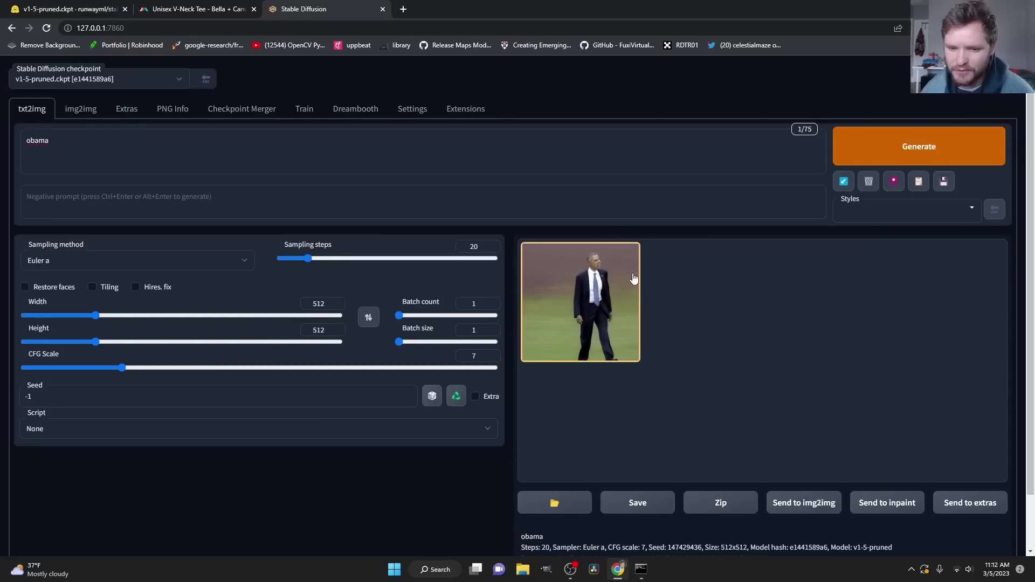
drag(116, 149, 6, 125)
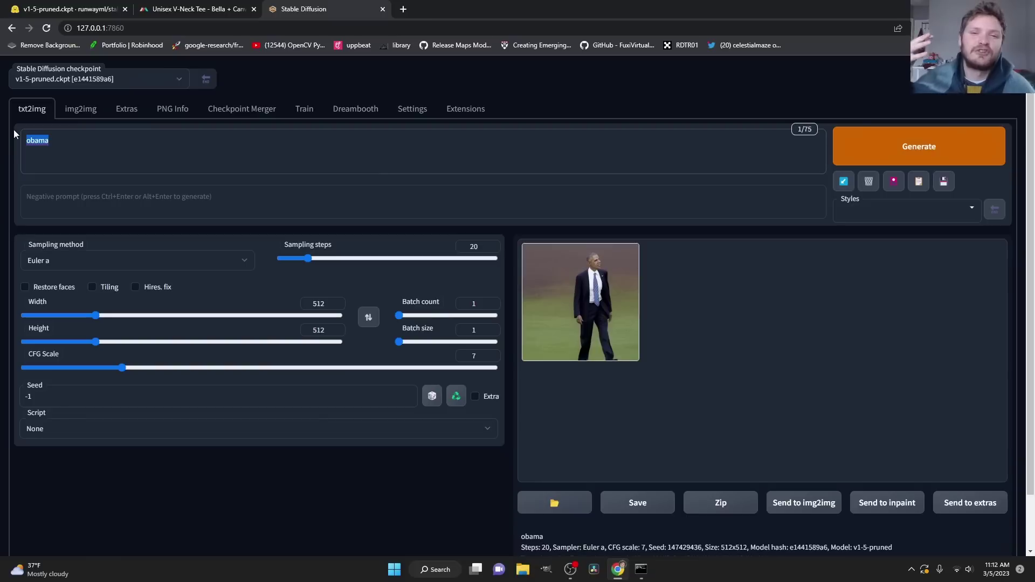
key(BackSpace)
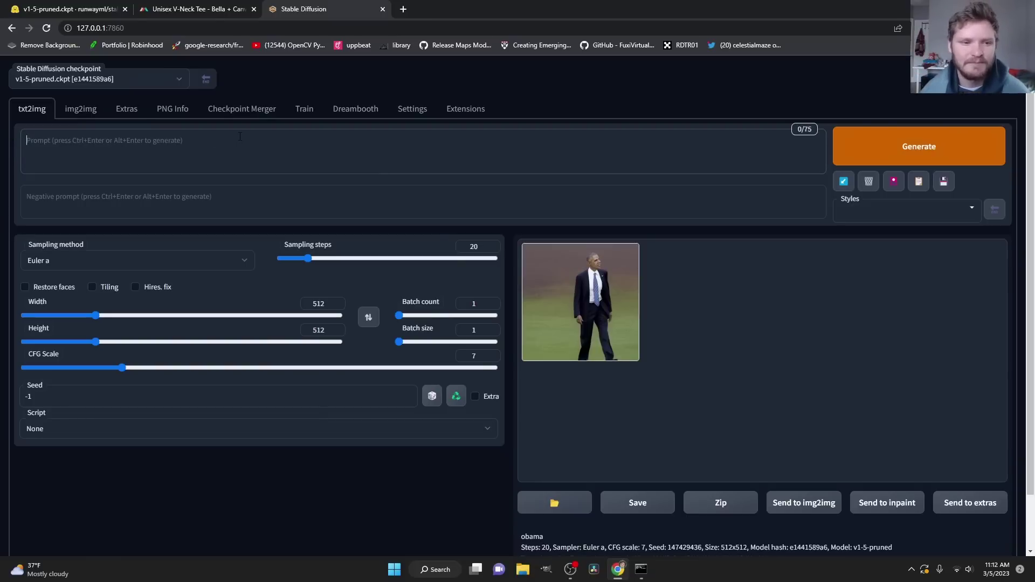
Create the embedding 'thomtutorial' with 3 vectors per token, saved as thomtutorial.pt.
click(298, 113)
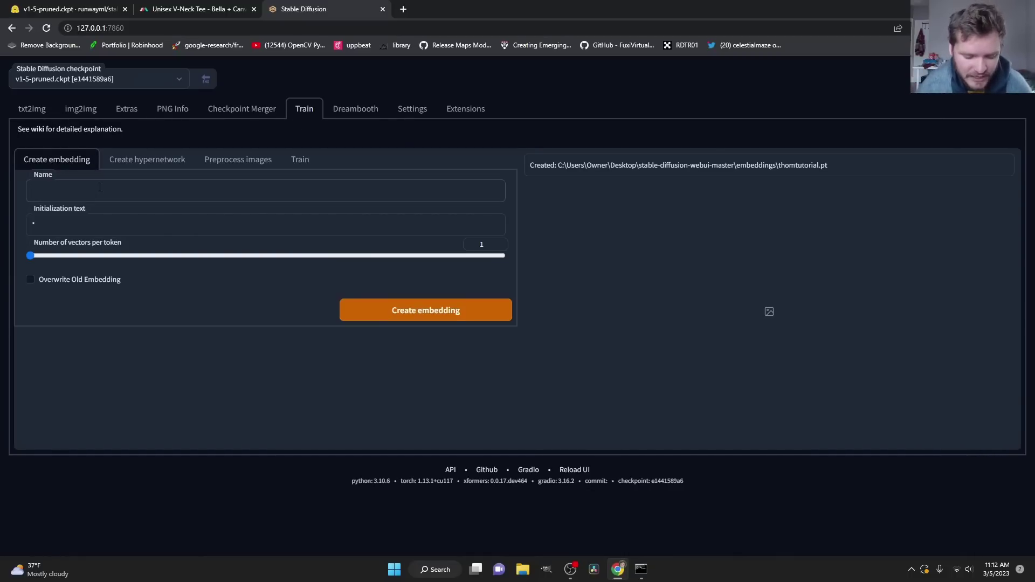
text(thomtutorial)
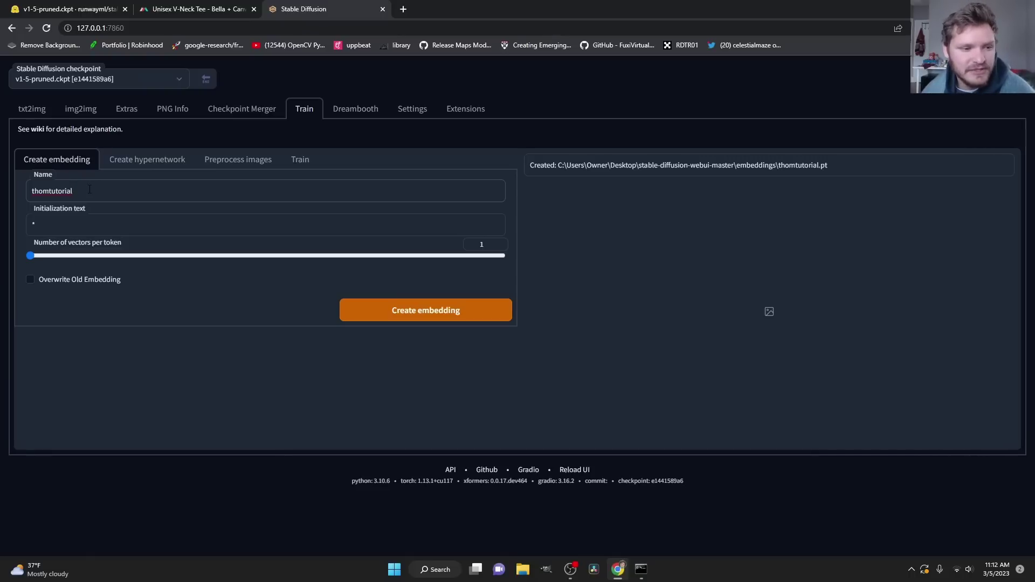
drag(90, 190, 38, 188)
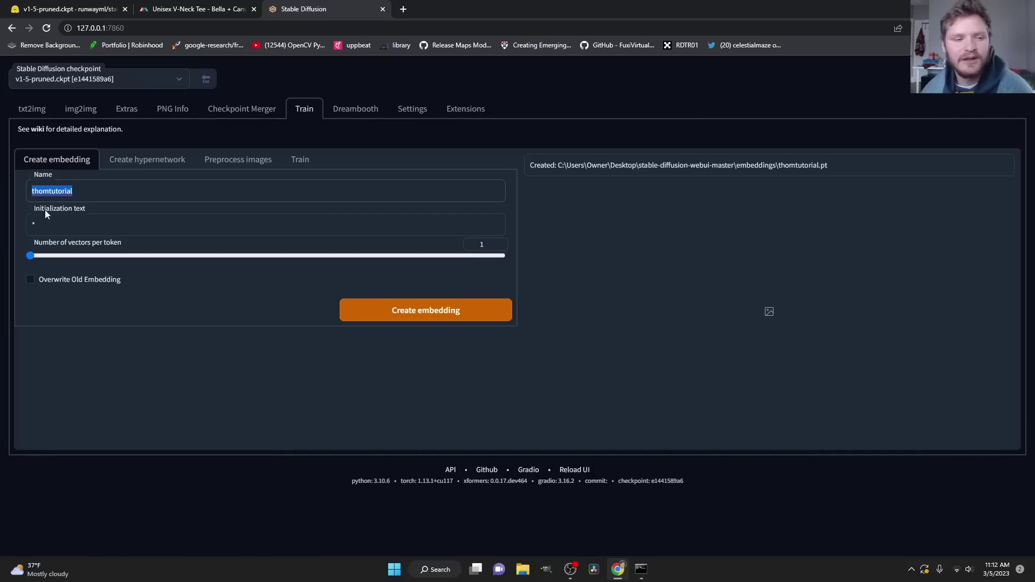
click(80, 193)
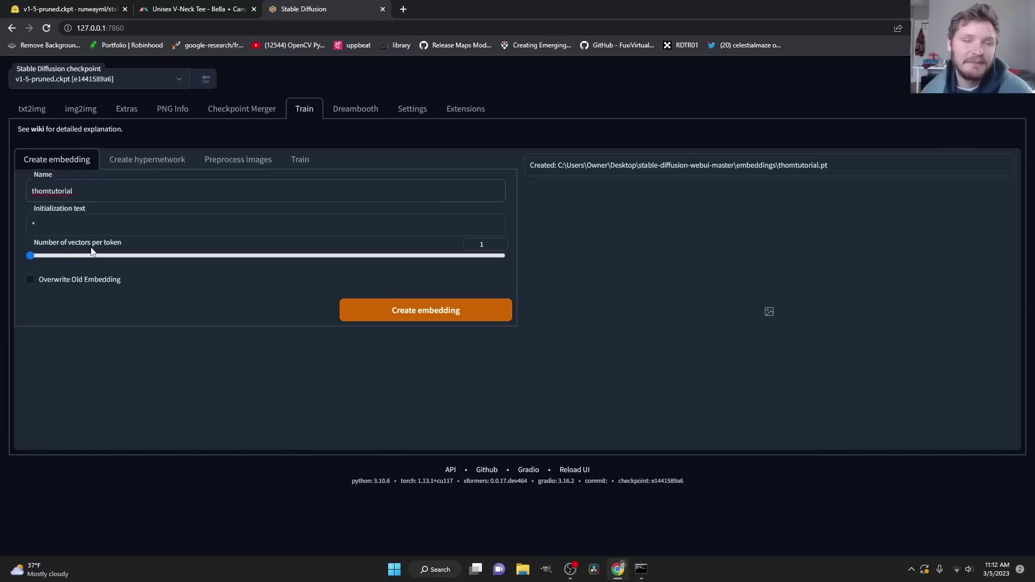
drag(31, 257, 39, 258)
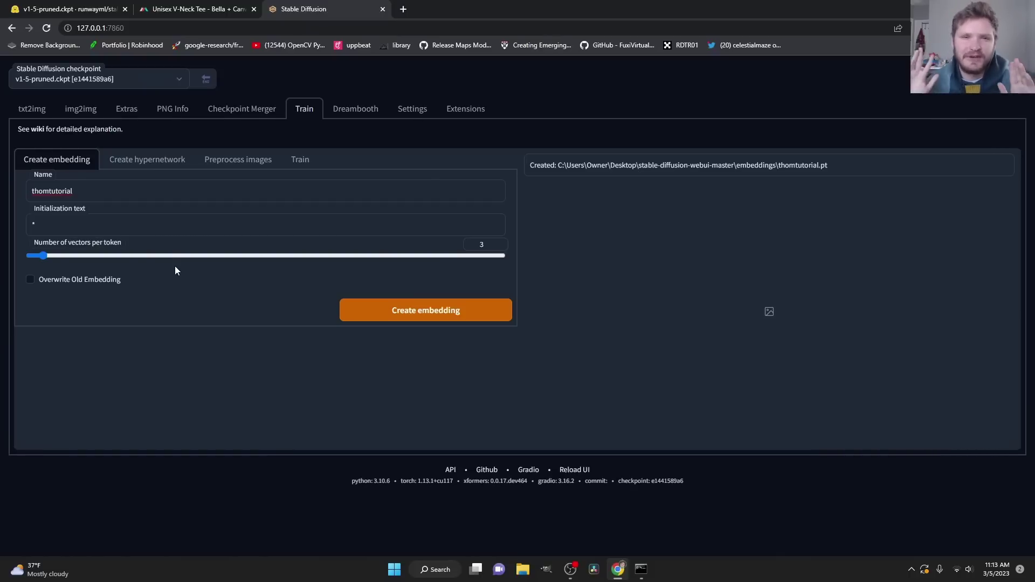
double_click(52, 191)
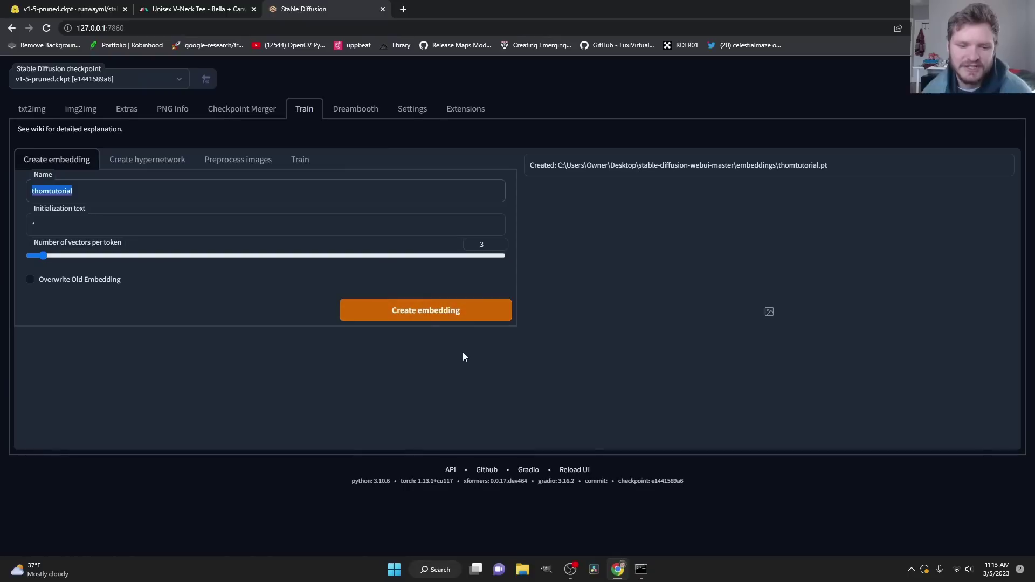
click(416, 314)
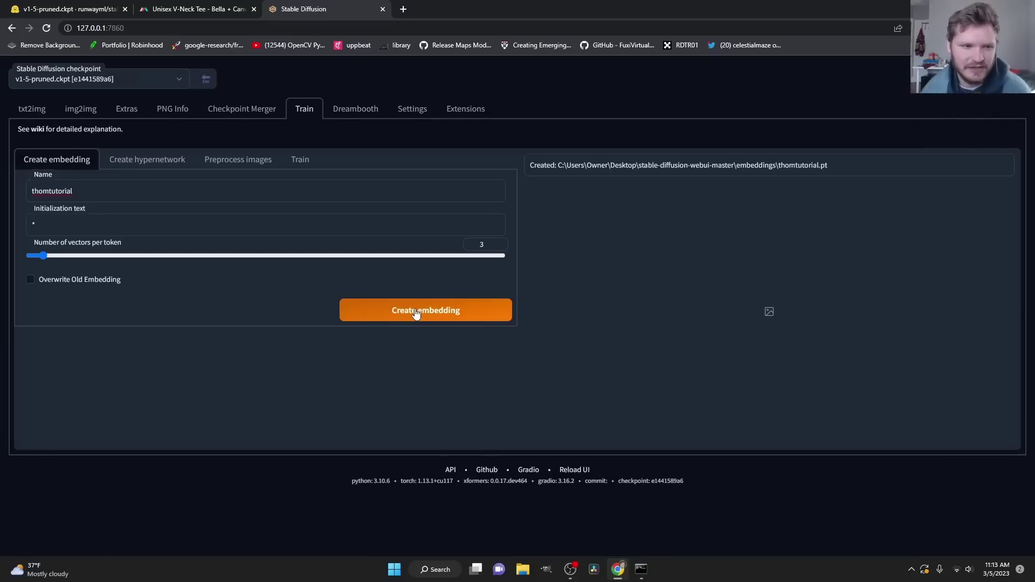
Generate a 512x512 txt2img image from the prompt 'thomtutorial' using the untrained embedding.
click(32, 110)
click(99, 169)
text(t)
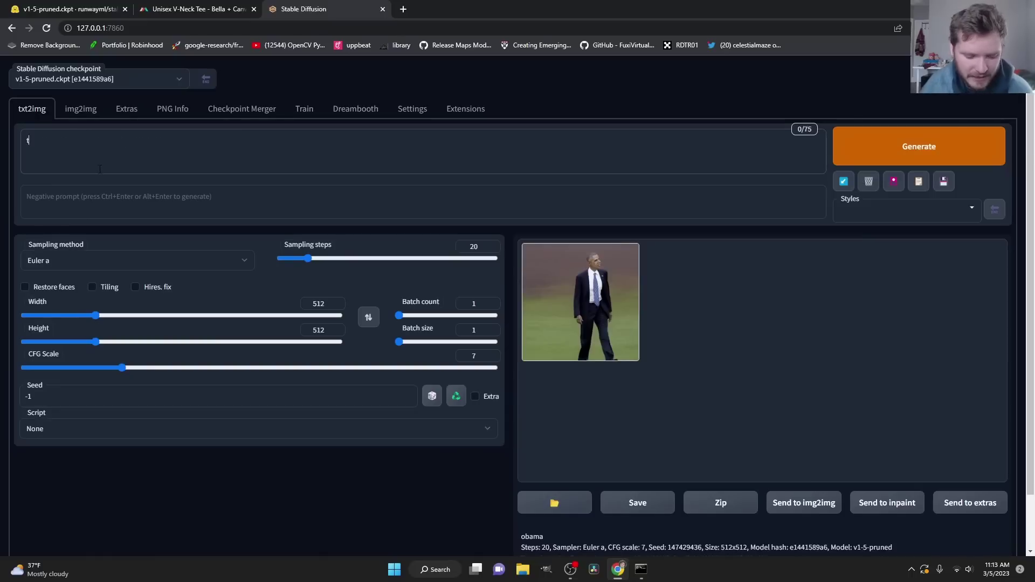
text(homtutorial)
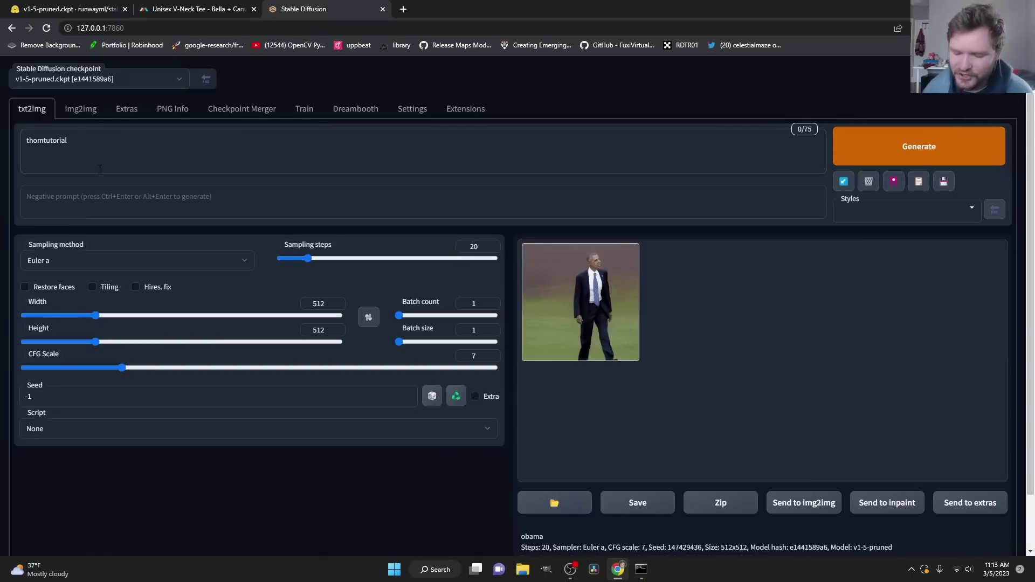
click(842, 146)
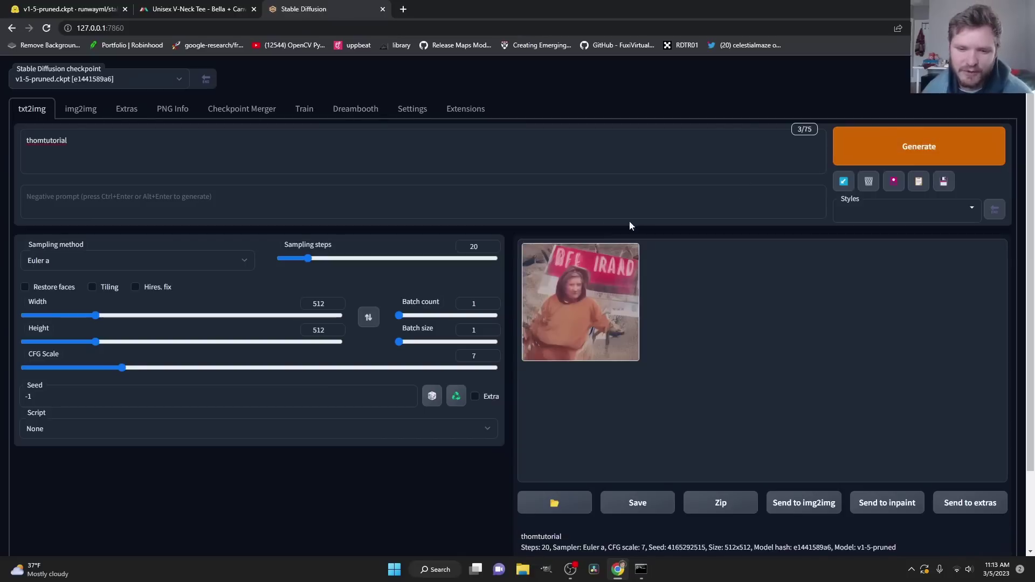
Open the embedding training form and select thomtutorial as the embedding to train.
click(305, 108)
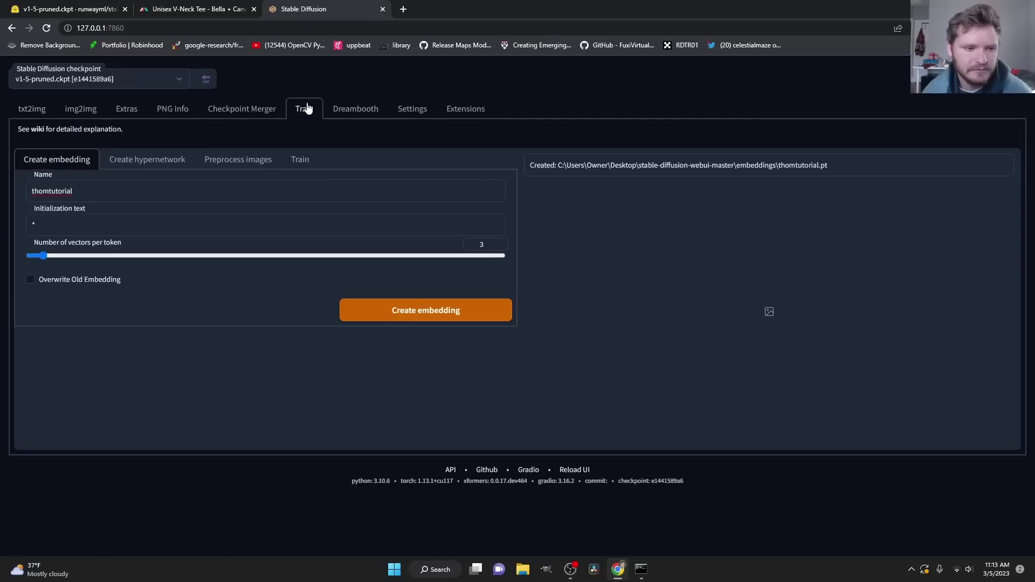
click(300, 164)
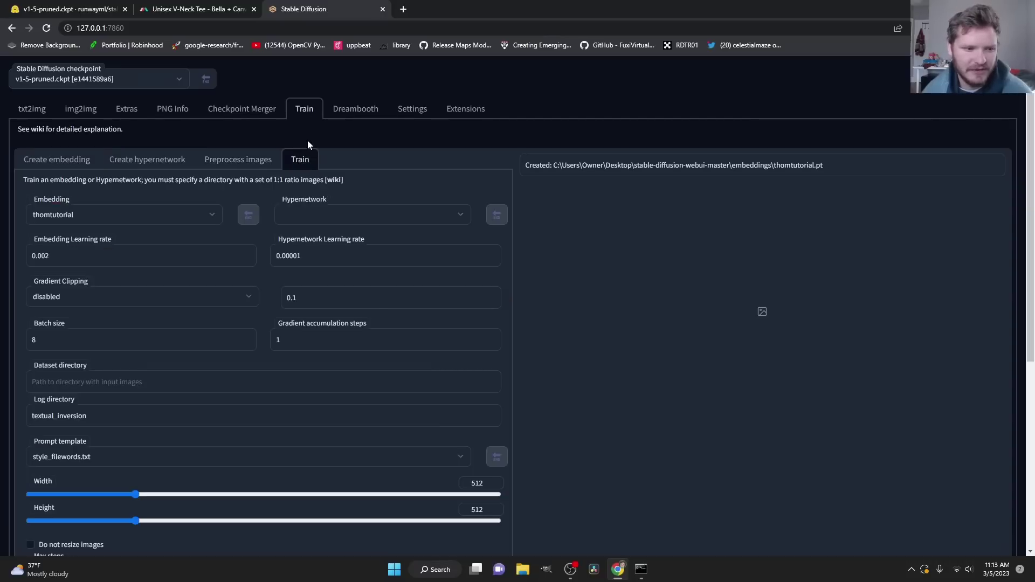
click(76, 212)
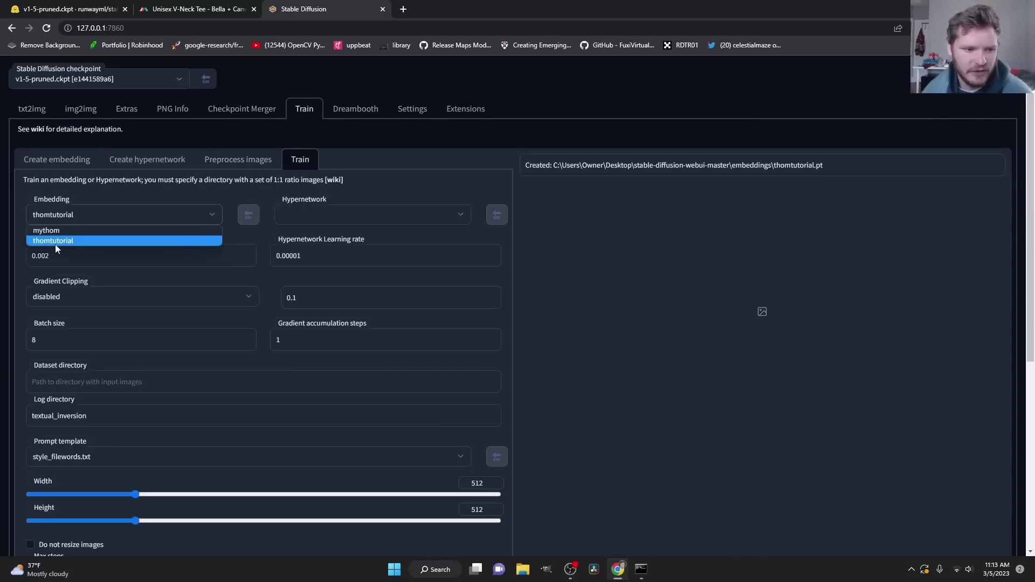
click(49, 242)
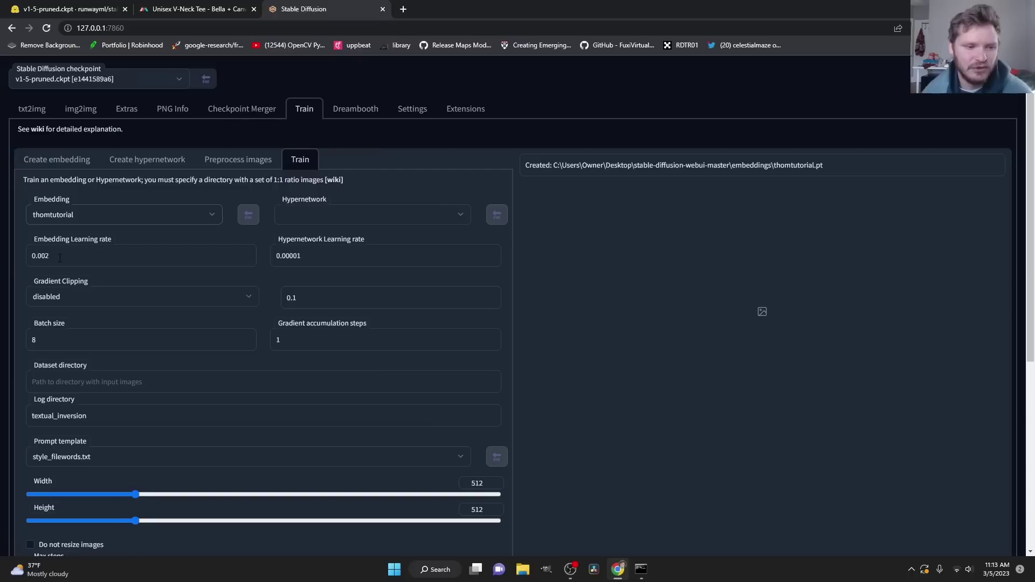
Set learning rate 0.002 and batch size 8, then un-maximize the browser to reveal the desktop.
key(BackSpace)
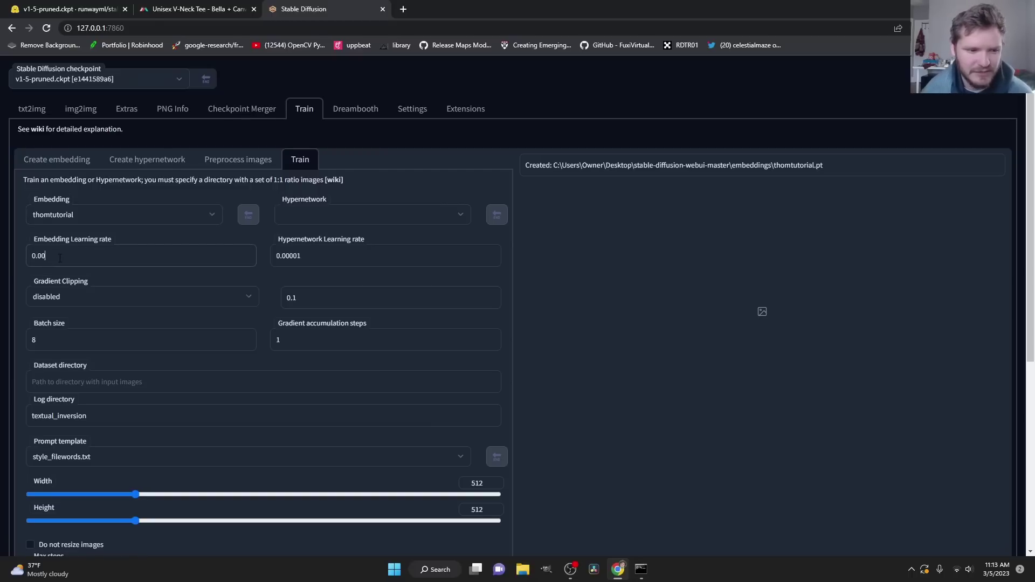
text(5)
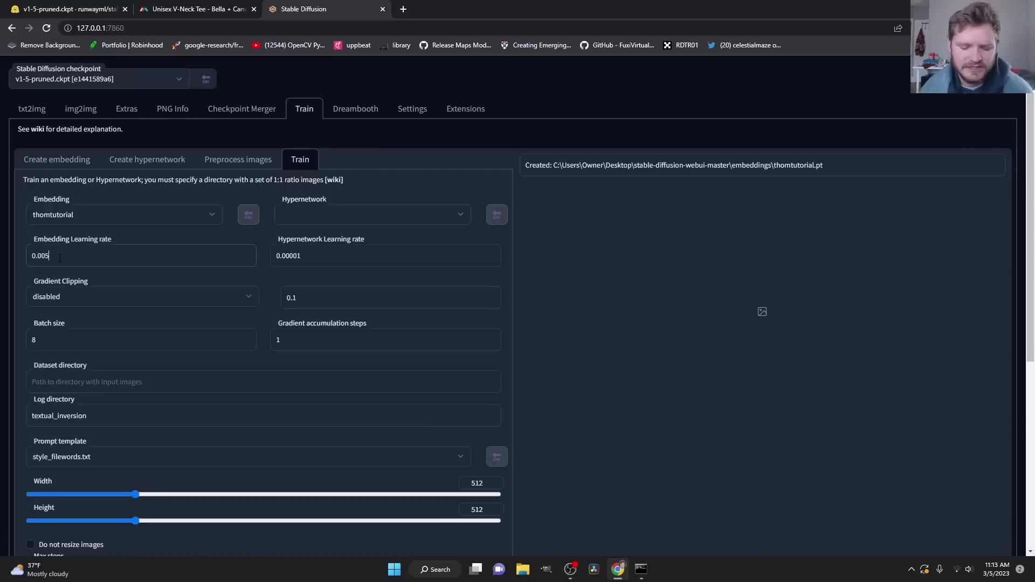
key(BackSpace)
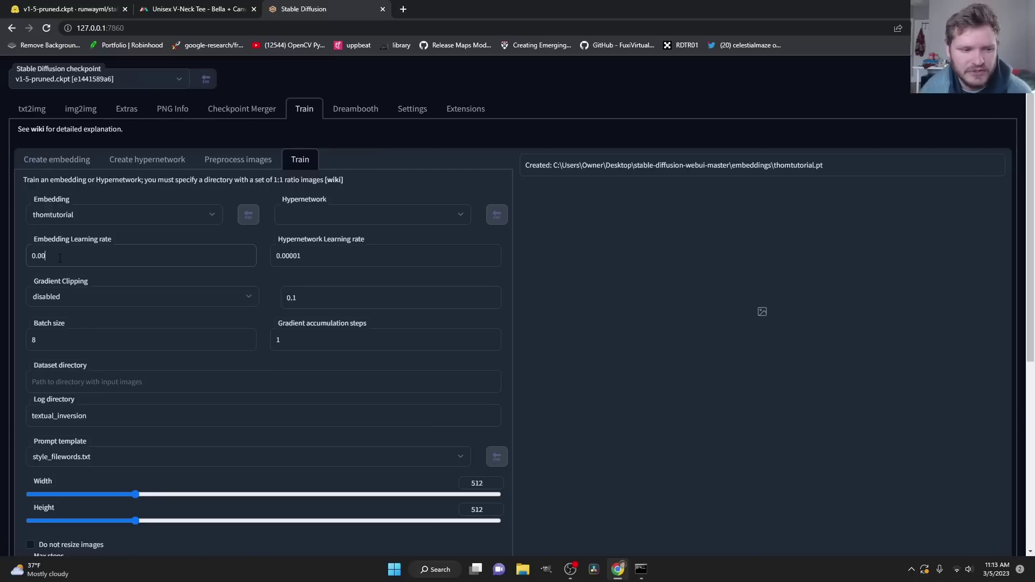
text(2)
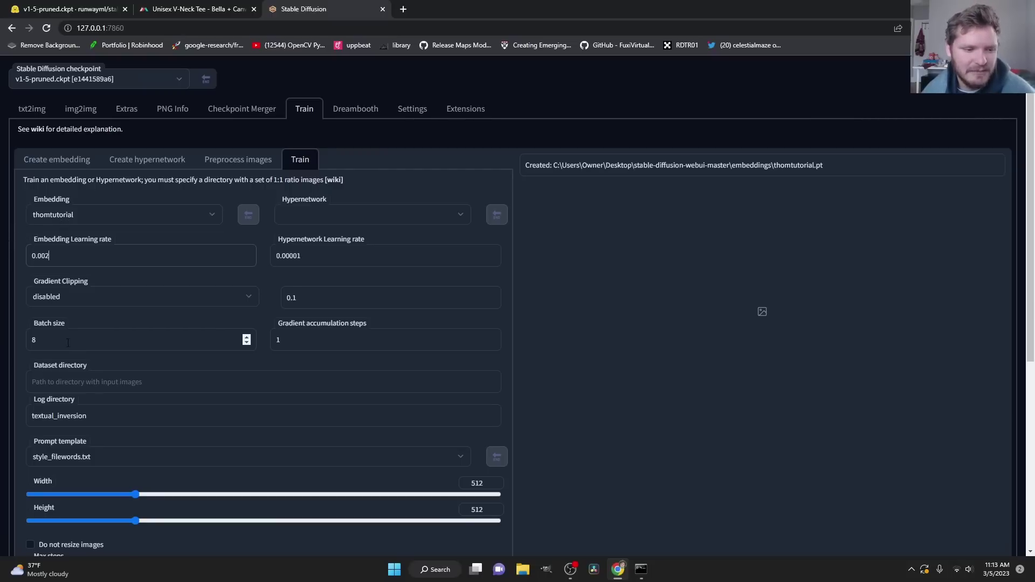
drag(238, 339, 0, 341)
key(BackSpace)
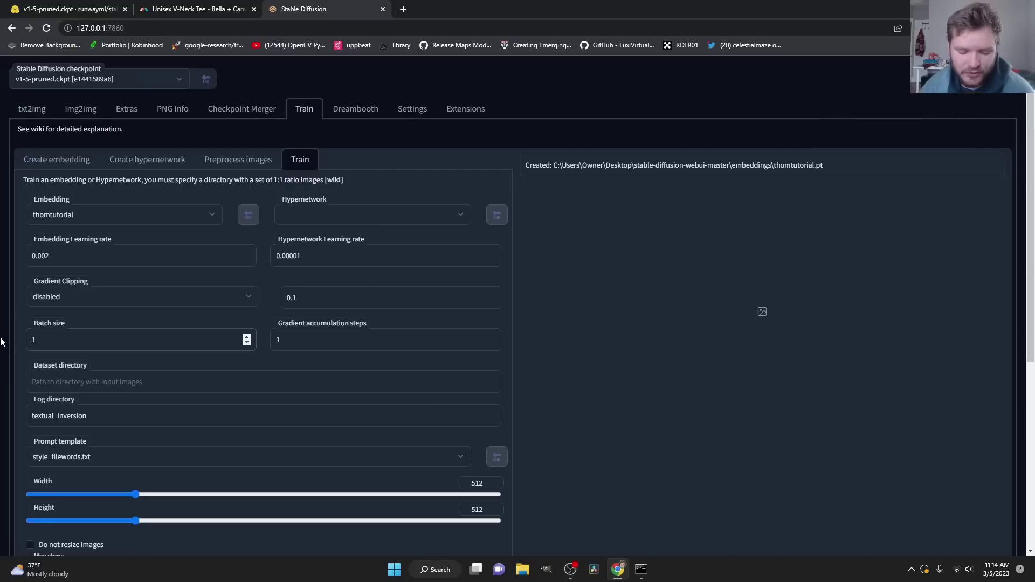
text(8)
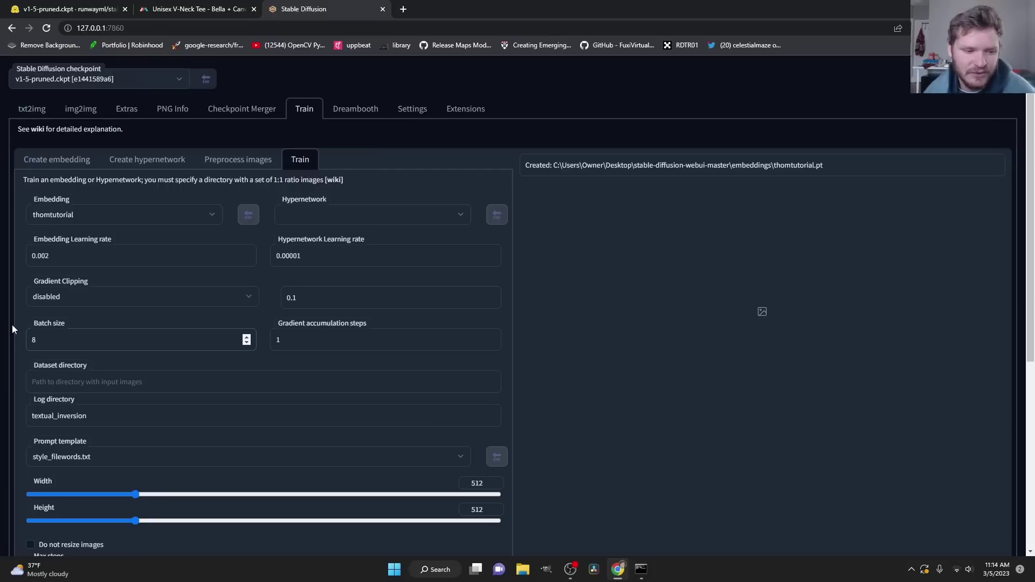
scroll(12, 326, down, 1)
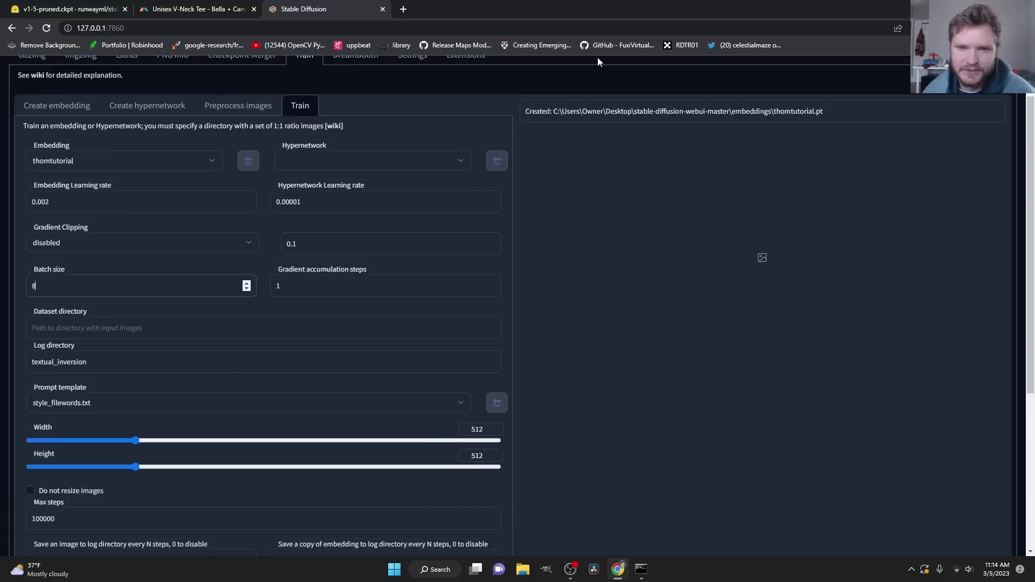
drag(599, 10, 850, 63)
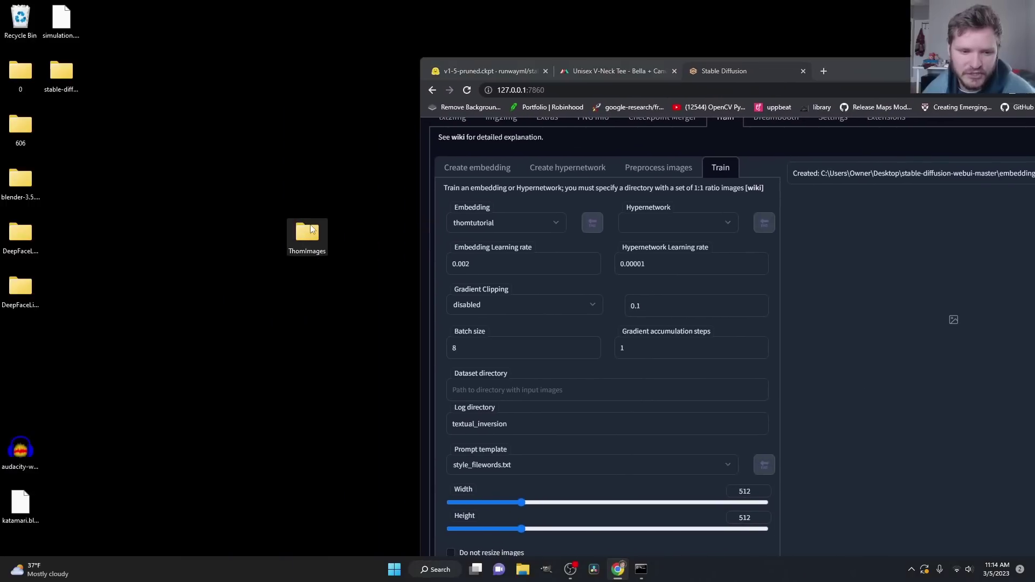
Copy the ThomImages folder path and paste it into the training Dataset directory field.
double_click(310, 228)
right_click(277, 187)
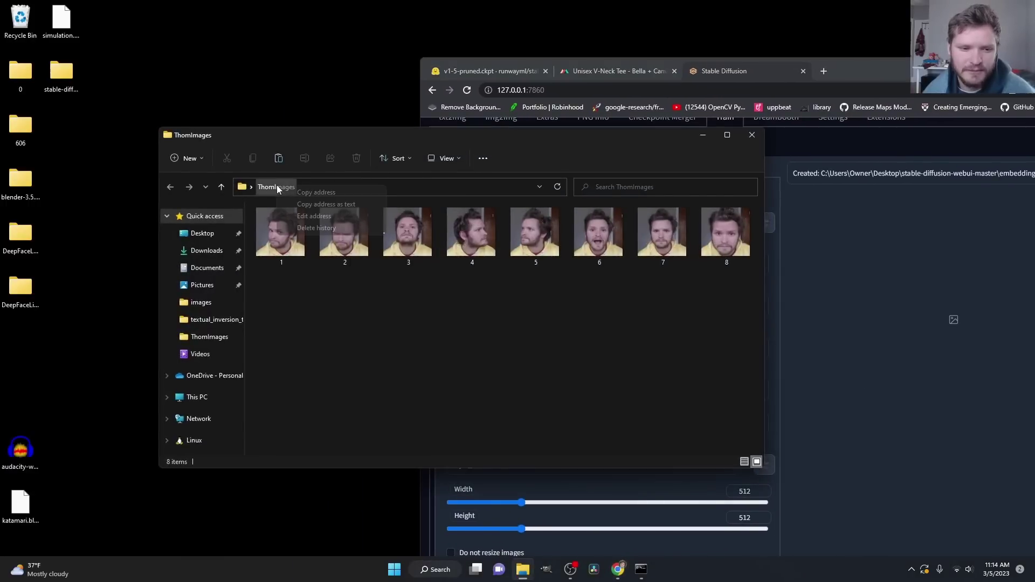
click(316, 192)
click(752, 135)
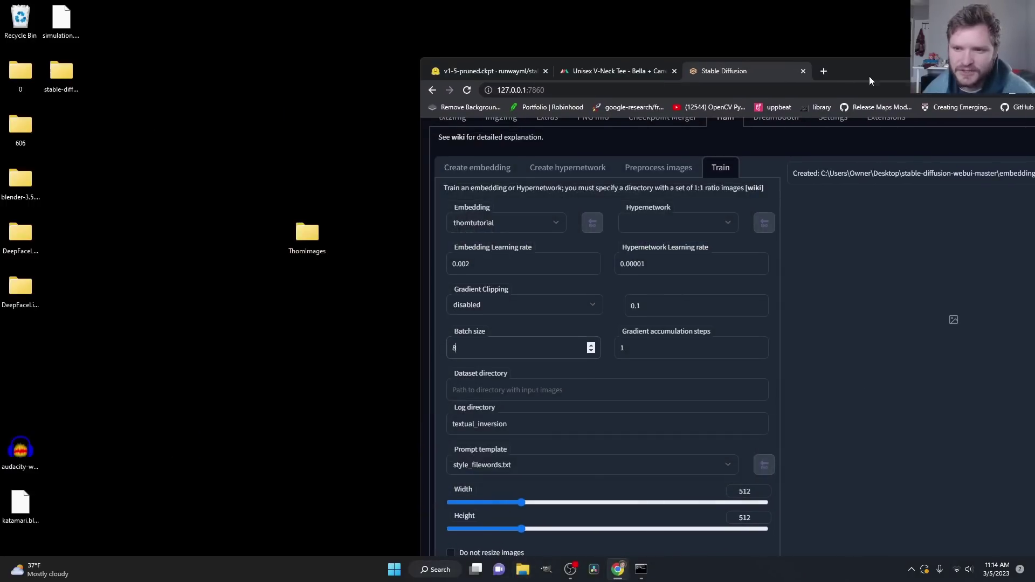
double_click(869, 76)
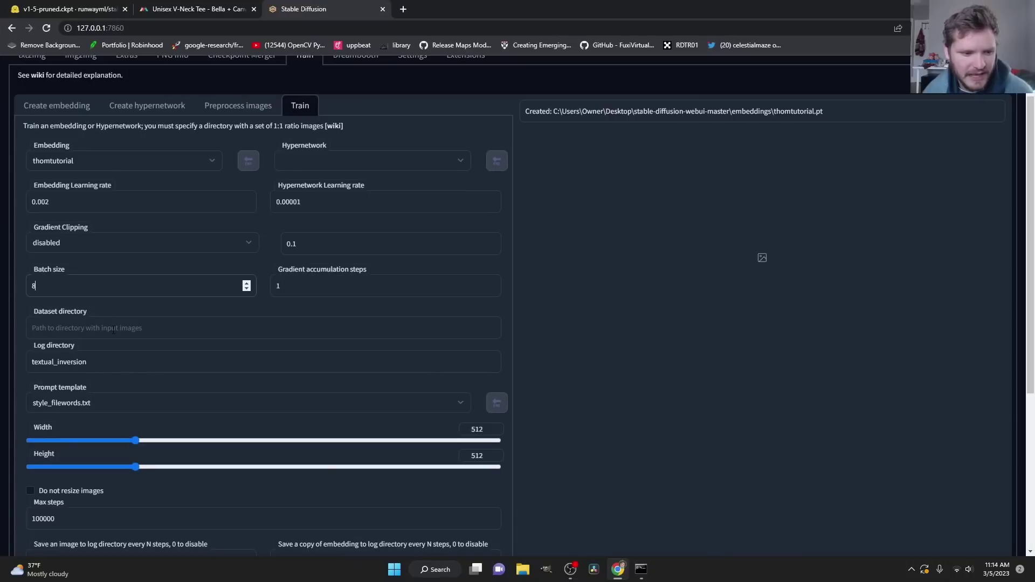
click(113, 330)
key(ctrl+v)
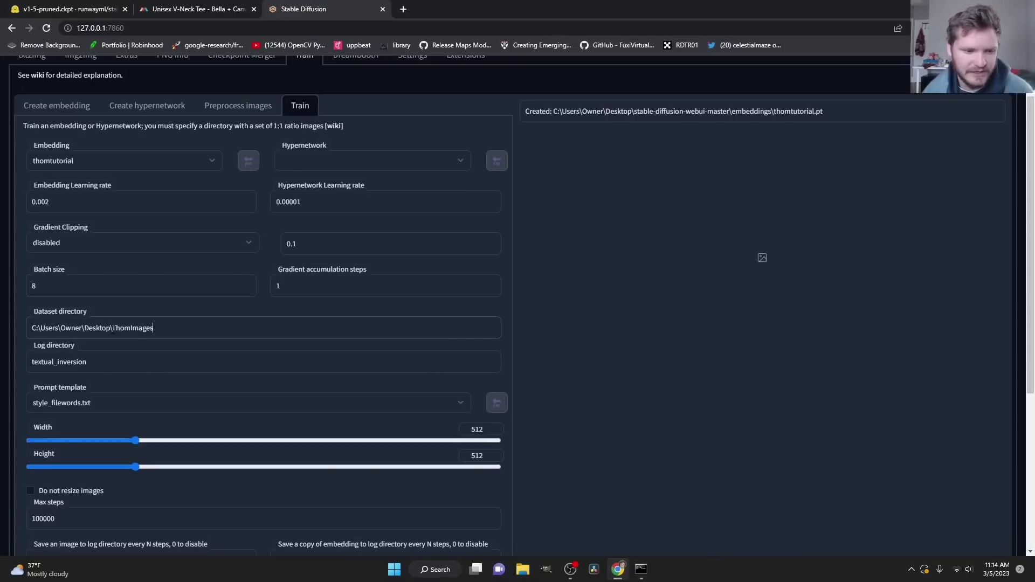
click(37, 111)
click(297, 161)
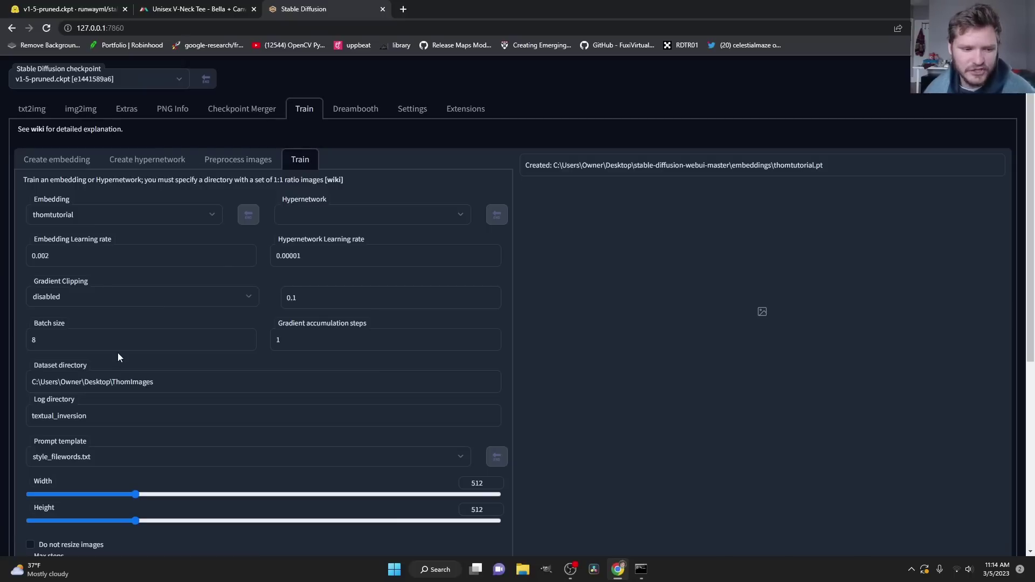
Review the prompt template choices, keep style_filewords.txt, and bring up File Explorer.
scroll(119, 356, down, 1)
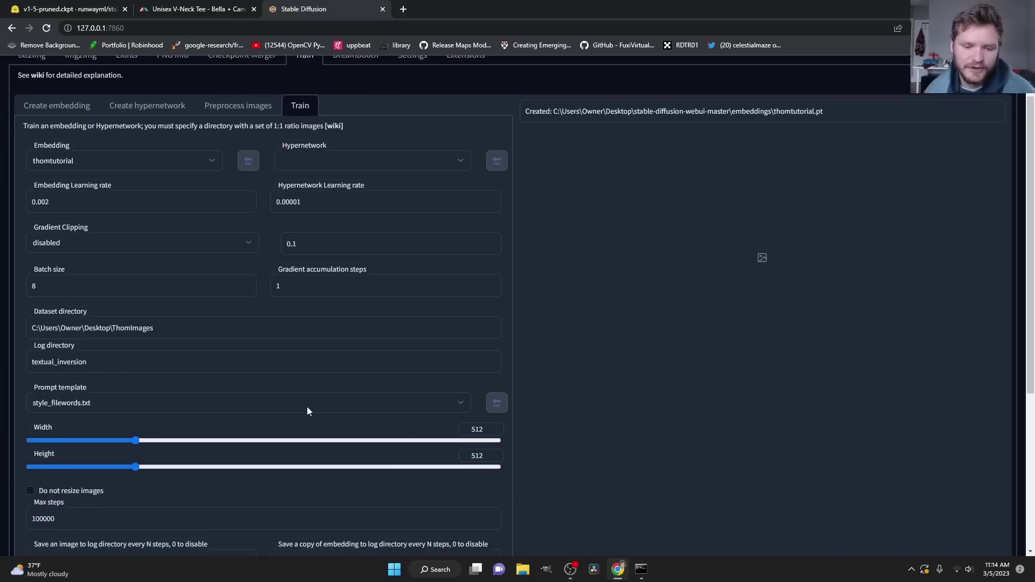
click(86, 407)
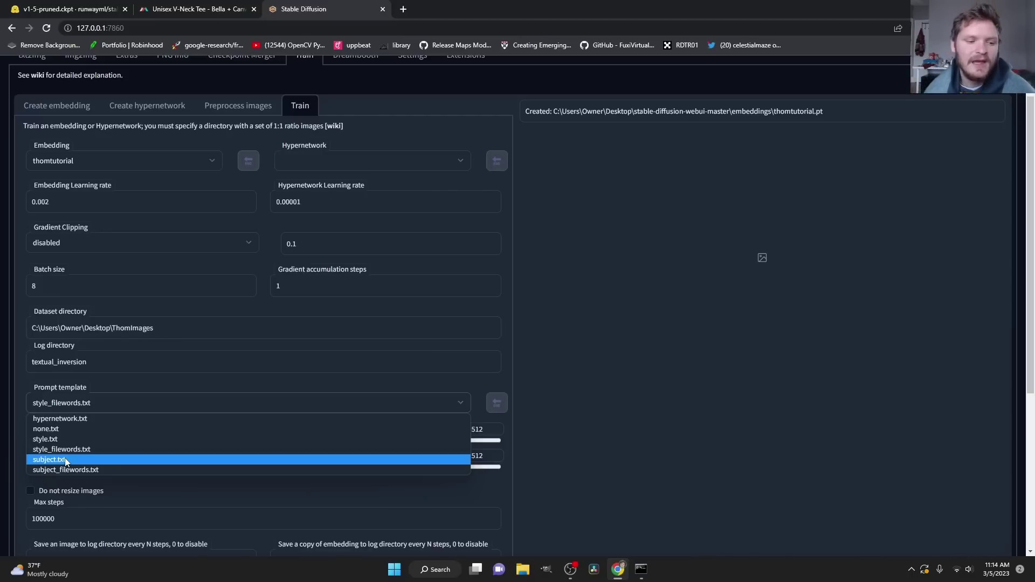
click(581, 445)
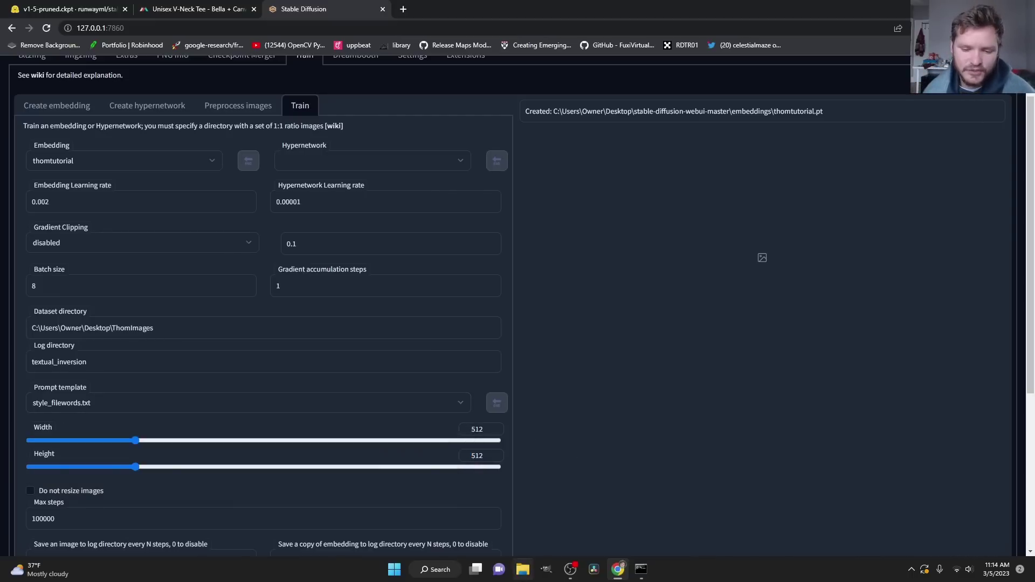
key(super+e)
Open the subject template from stable-diffusion-webui-master\textual_inversion_templates in Notepad.
click(213, 319)
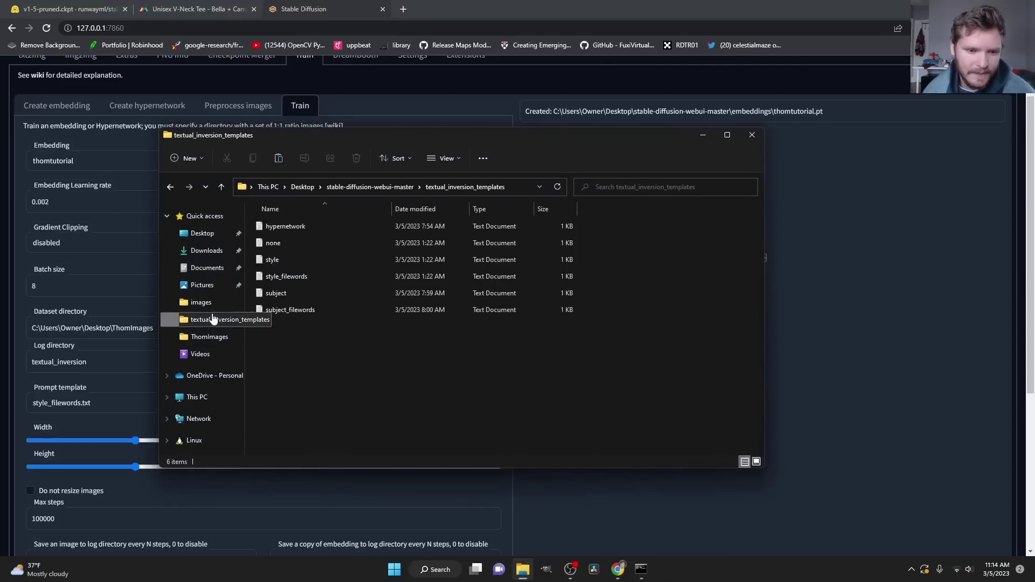
click(356, 188)
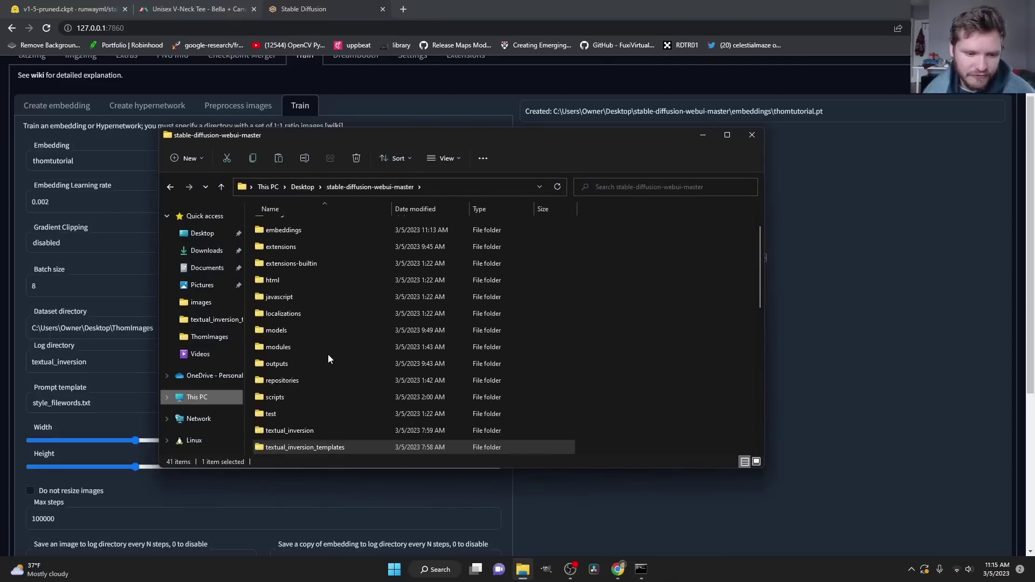
scroll(327, 354, down, 2)
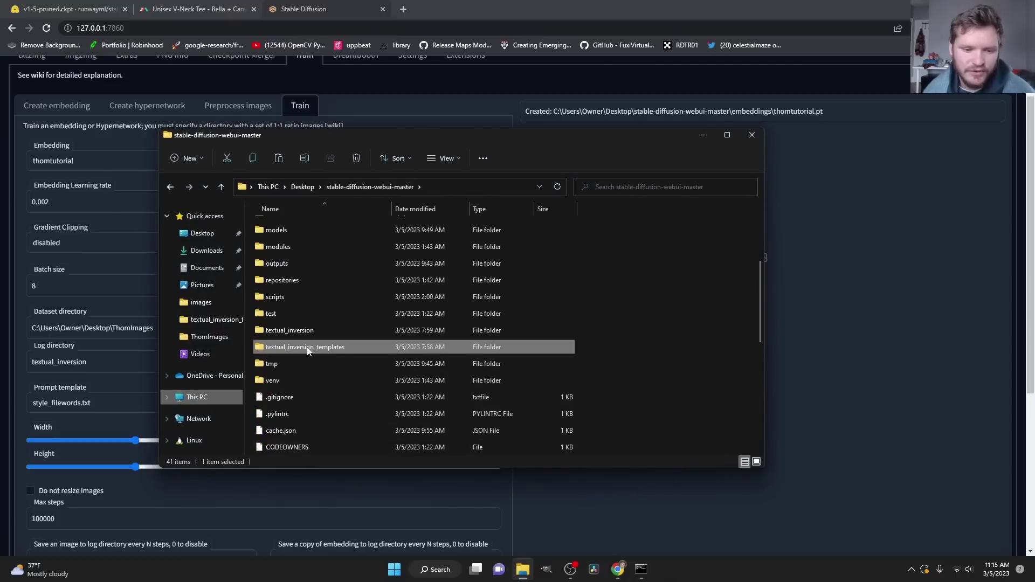
double_click(307, 347)
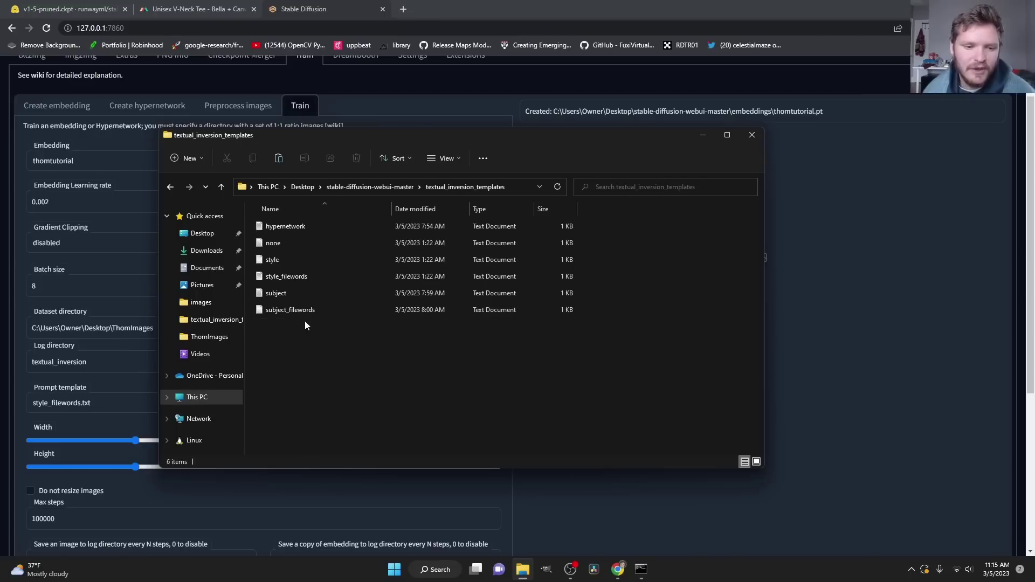
double_click(279, 293)
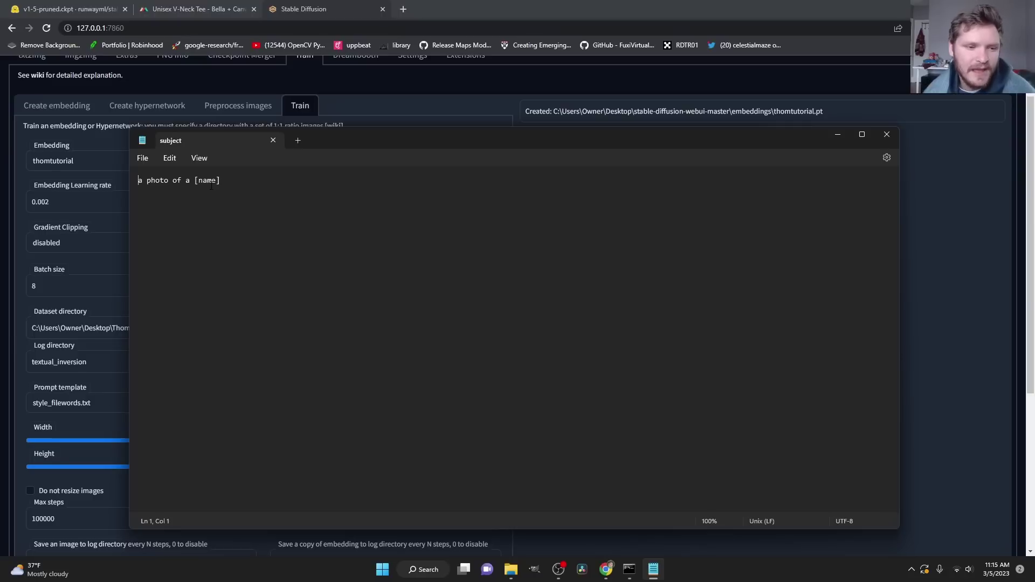
Replace 'photo' with 'portrait' so the template reads 'a portrait of a [name]', and save it.
key(ctrl+a)
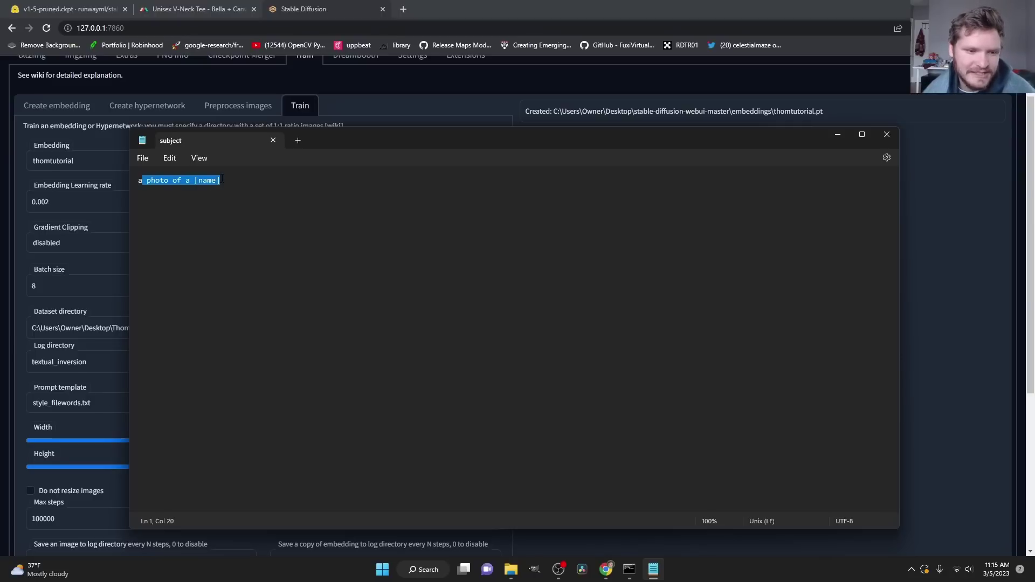
click(887, 134)
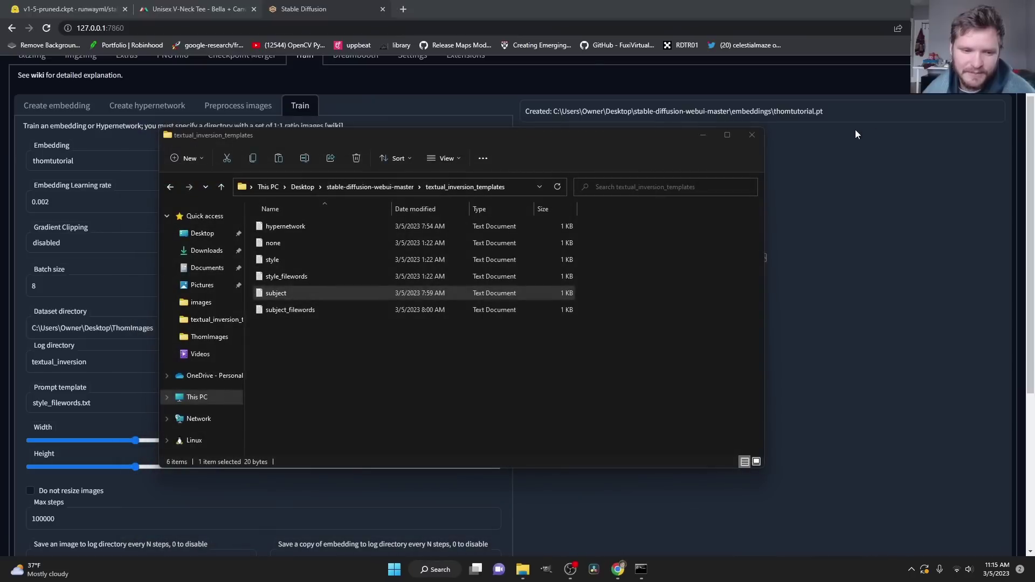
double_click(439, 294)
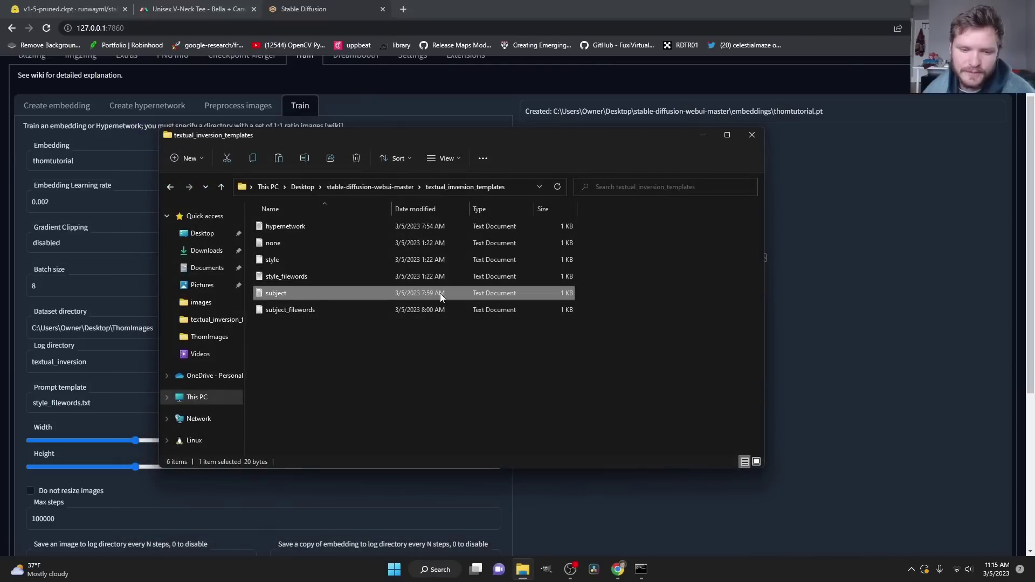
drag(165, 180, 143, 181)
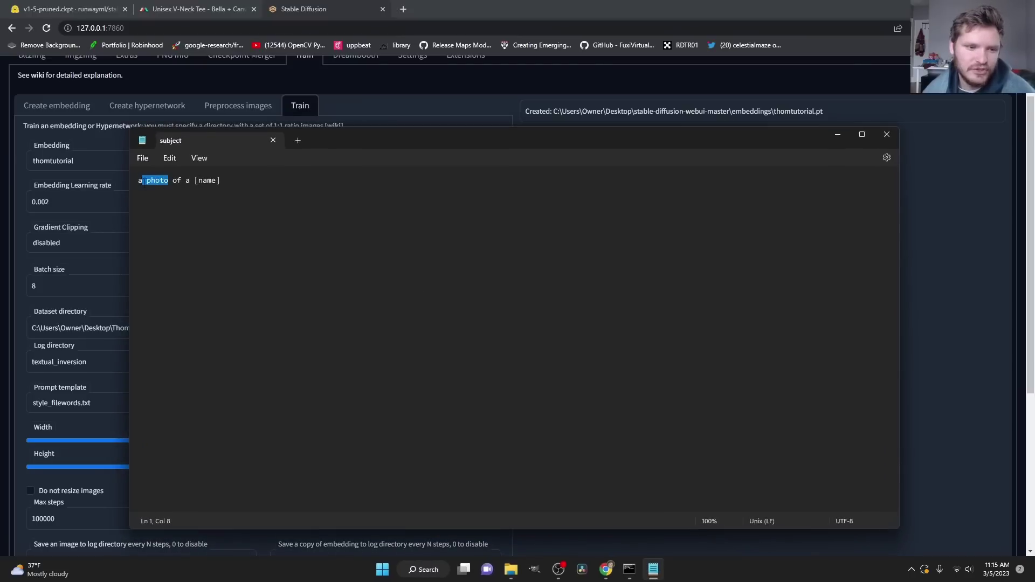
text(p)
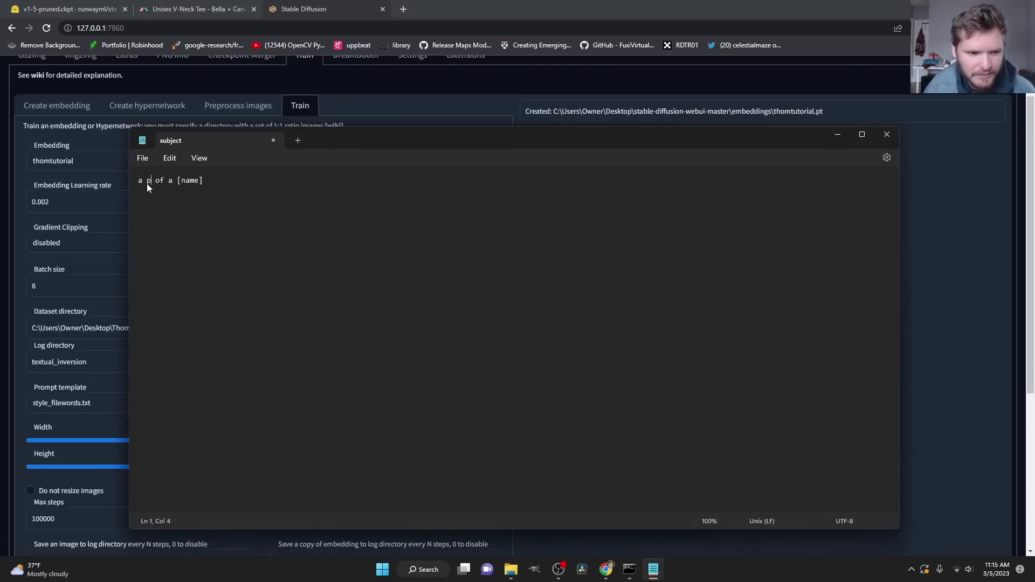
text(ortrait)
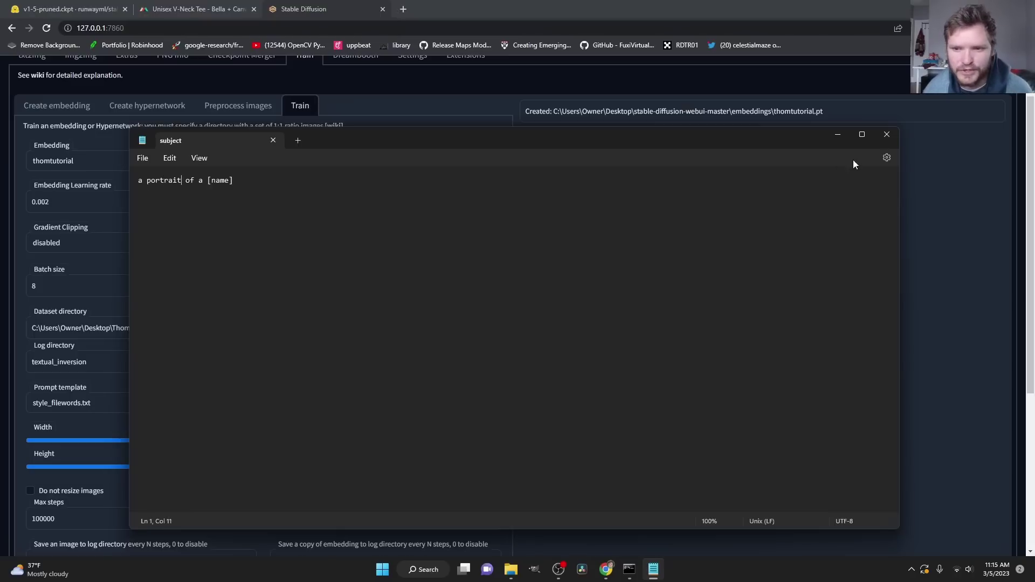
click(880, 138)
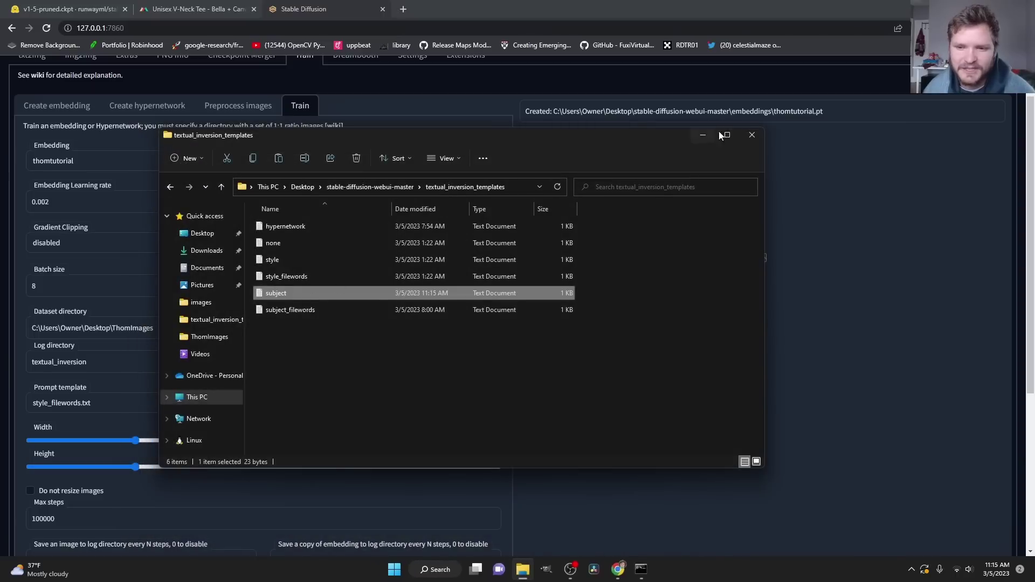
Choose subject.txt as the prompt template and set Max steps to 3000.
click(748, 141)
click(71, 404)
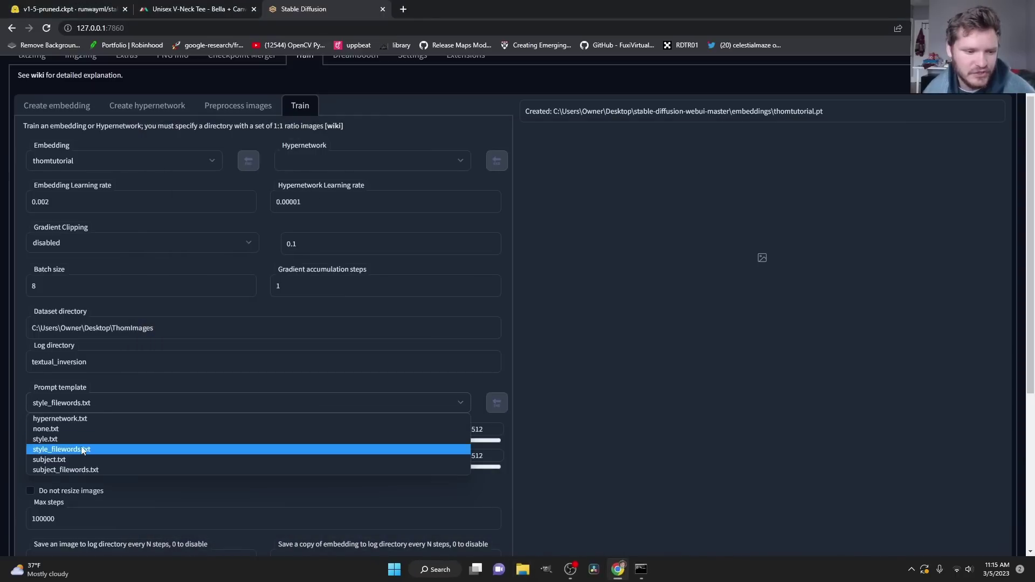
click(79, 459)
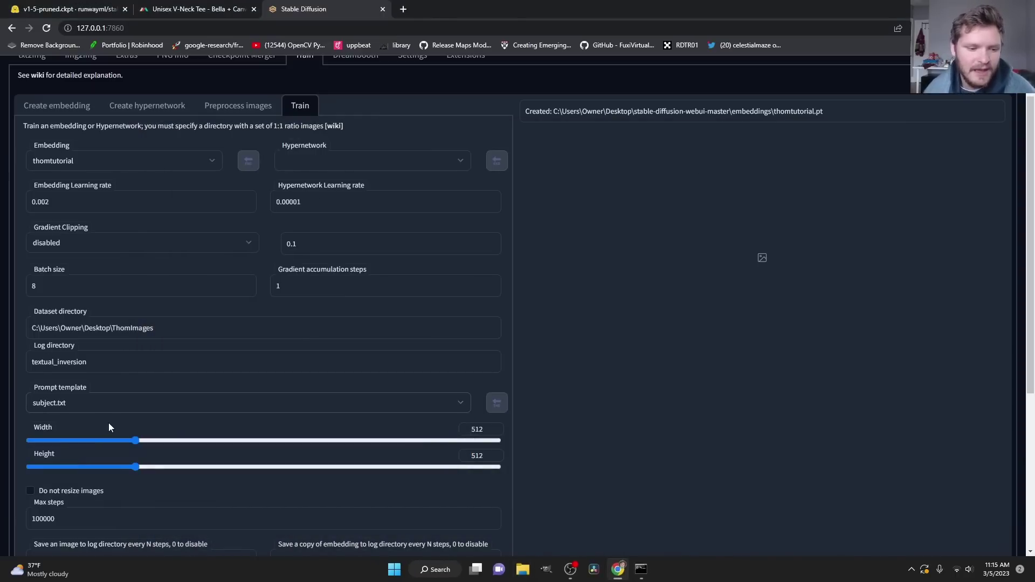
scroll(53, 377, down, 1)
scroll(53, 382, down, 4)
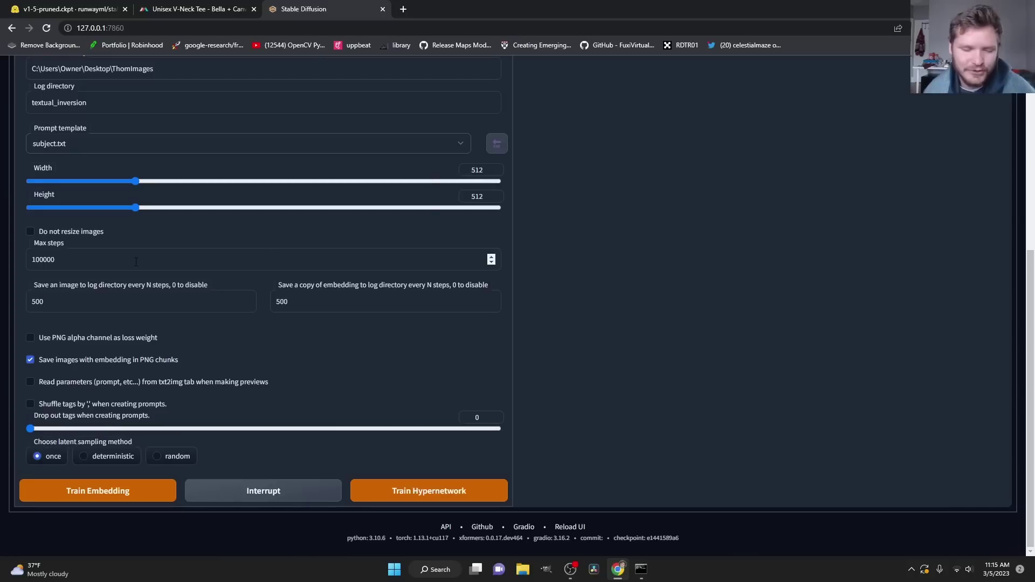
drag(124, 260, 11, 254)
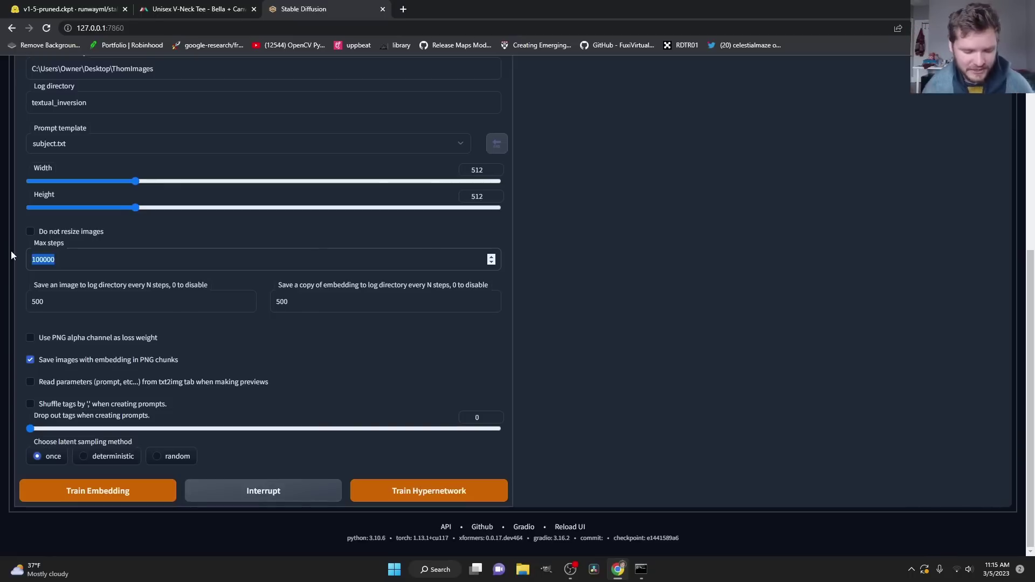
text(3000)
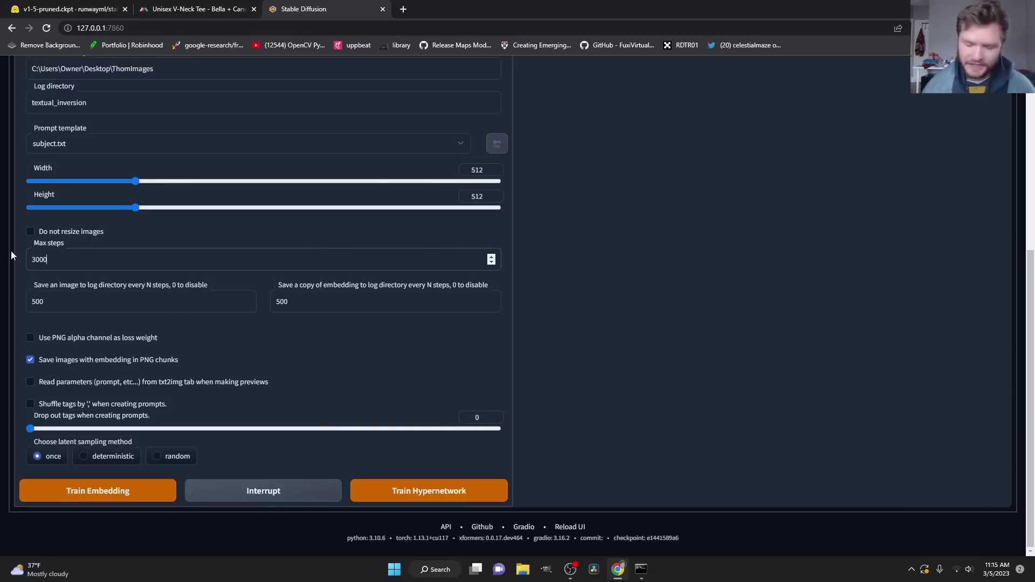
click(1, 259)
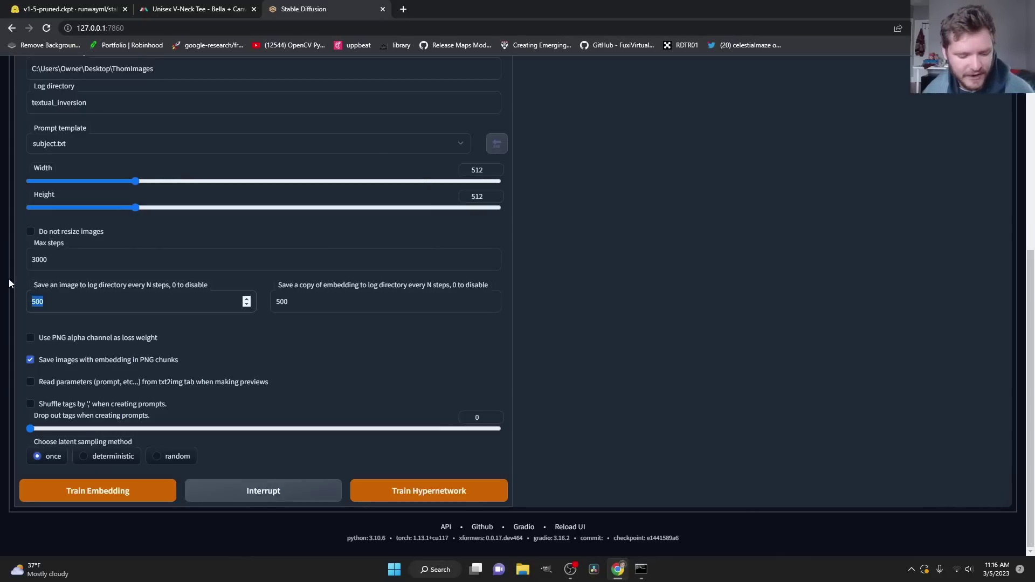
Set image and embedding save intervals to 25 and select deterministic latent sampling.
text(25)
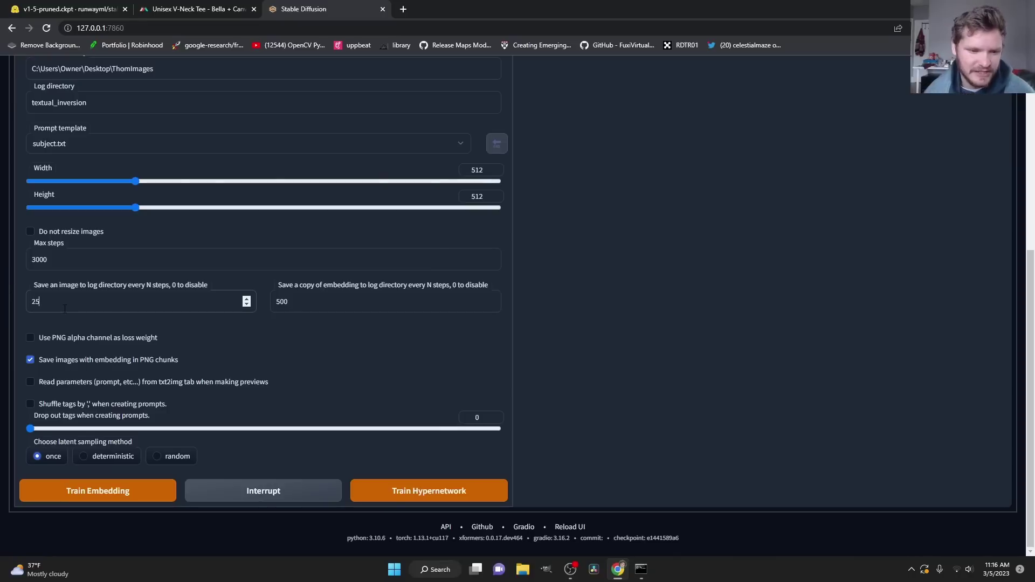
key(Tab)
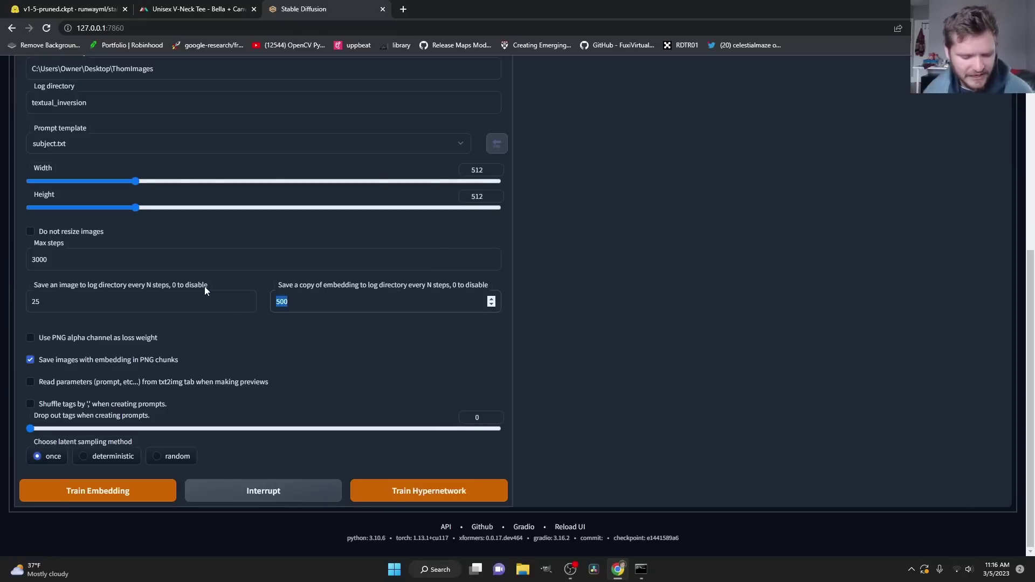
text(25)
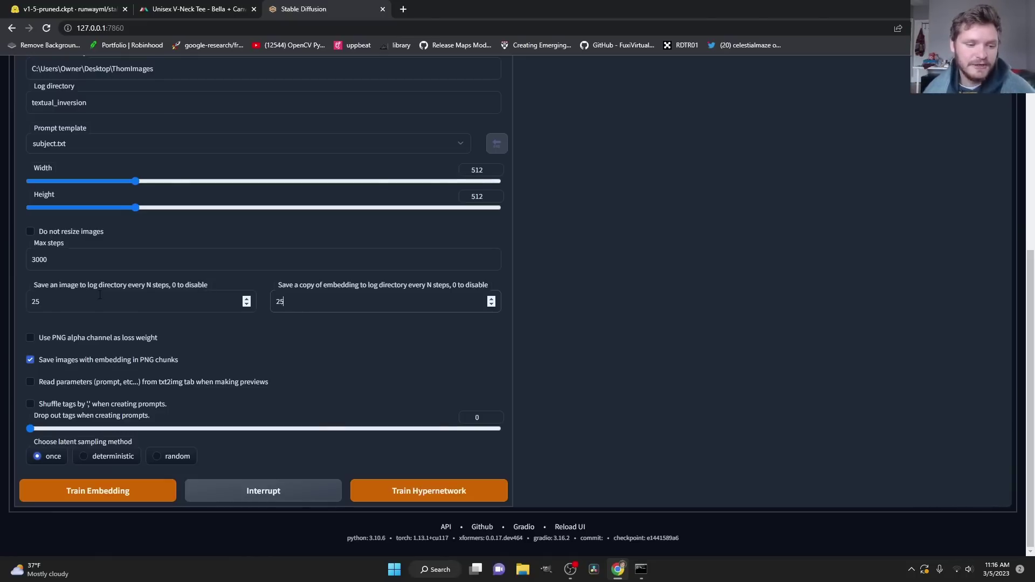
click(105, 464)
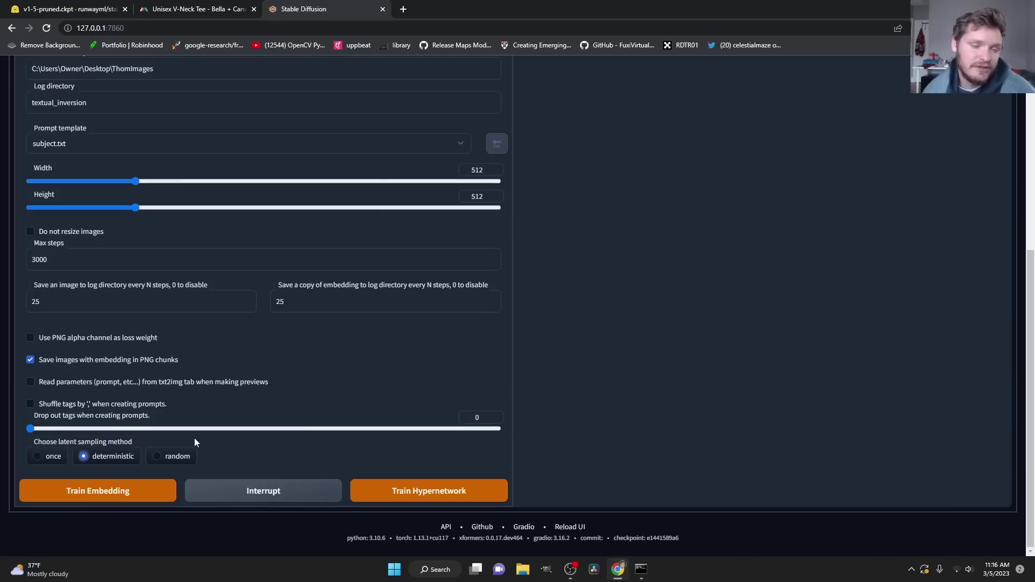
Check the thomtutorial embedding's creation settings, then launch Train Embedding on the ThomImages photos.
scroll(195, 439, up, 6)
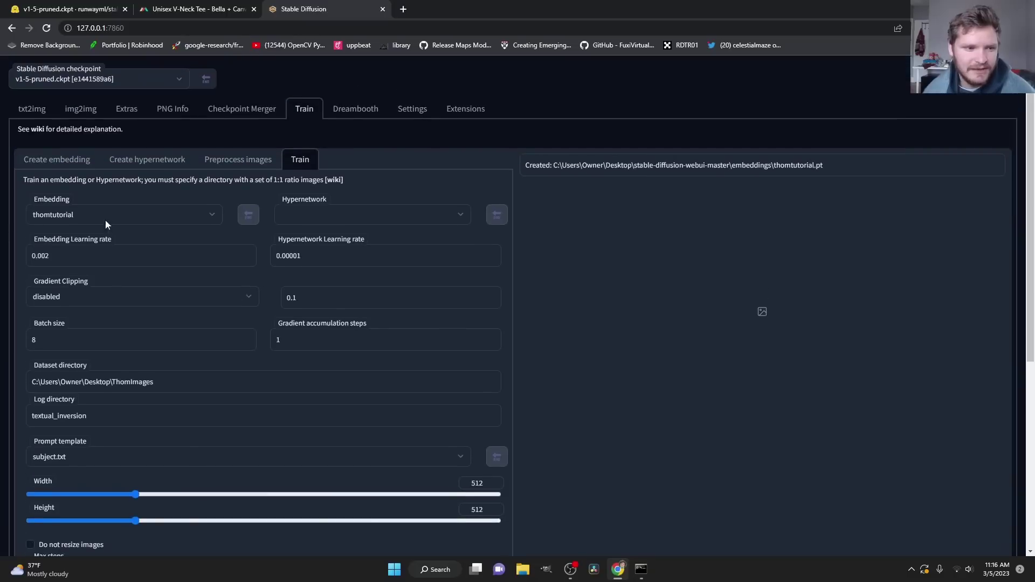
click(66, 161)
key(Tab)
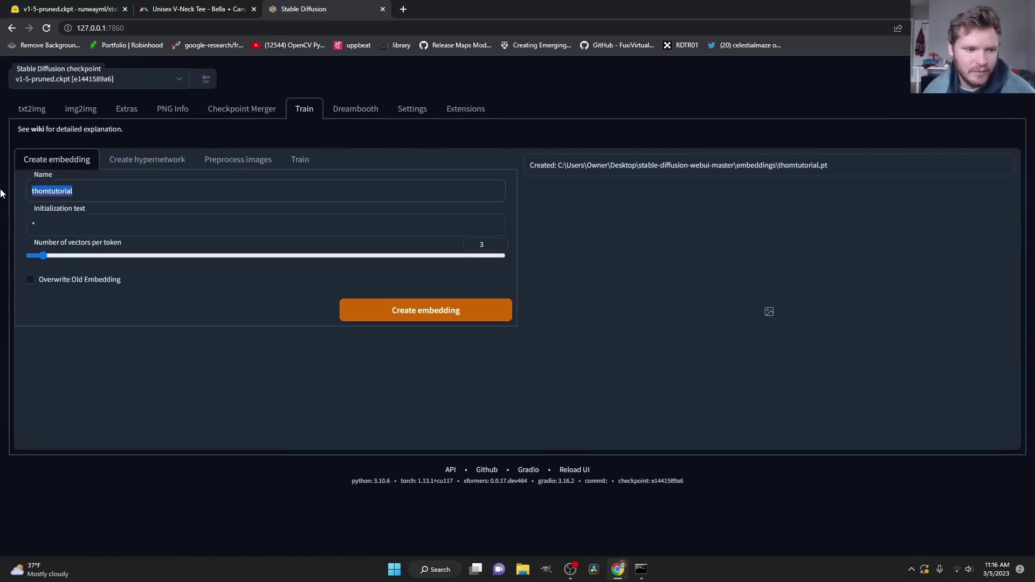
click(299, 160)
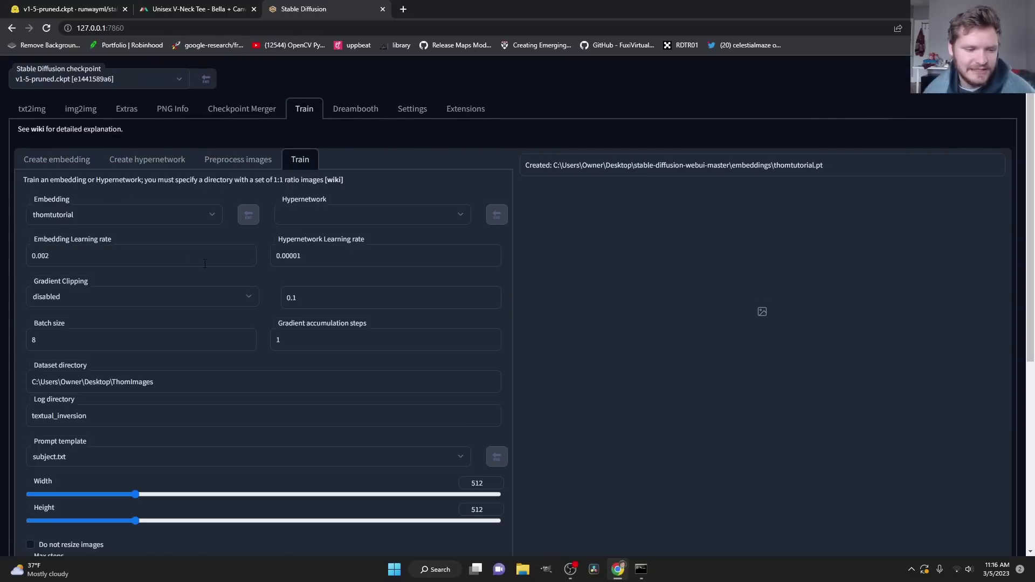
scroll(205, 264, down, 6)
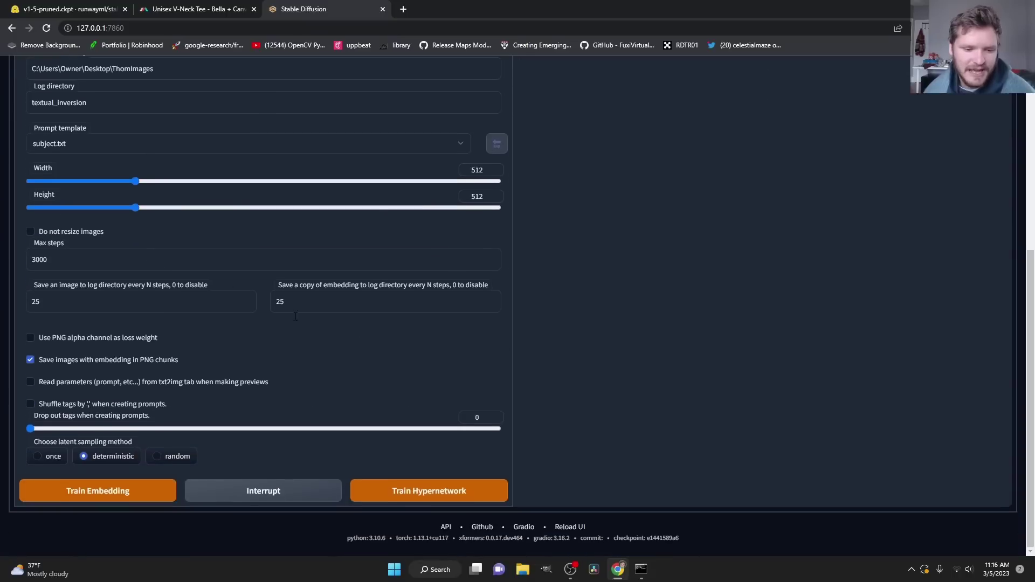
click(120, 497)
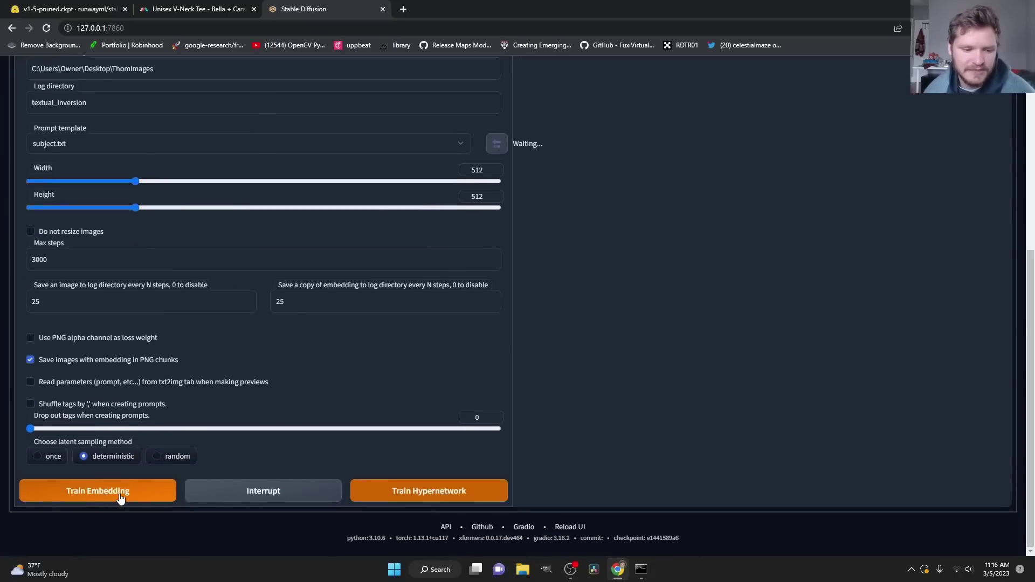
scroll(649, 325, up, 6)
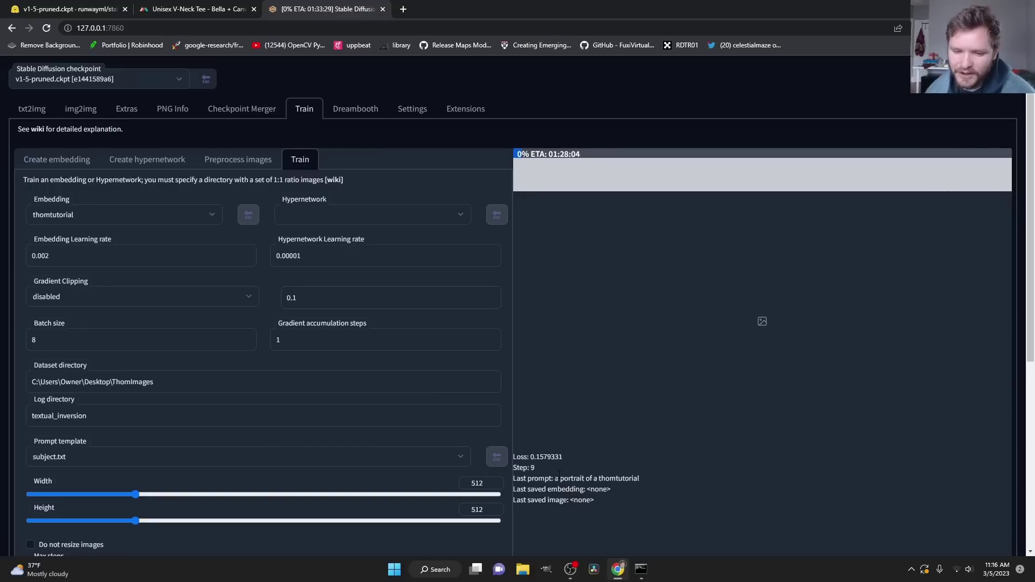
Highlight the Loss/Step readout while training passes step 100 and saves its first preview.
drag(555, 476, 597, 476)
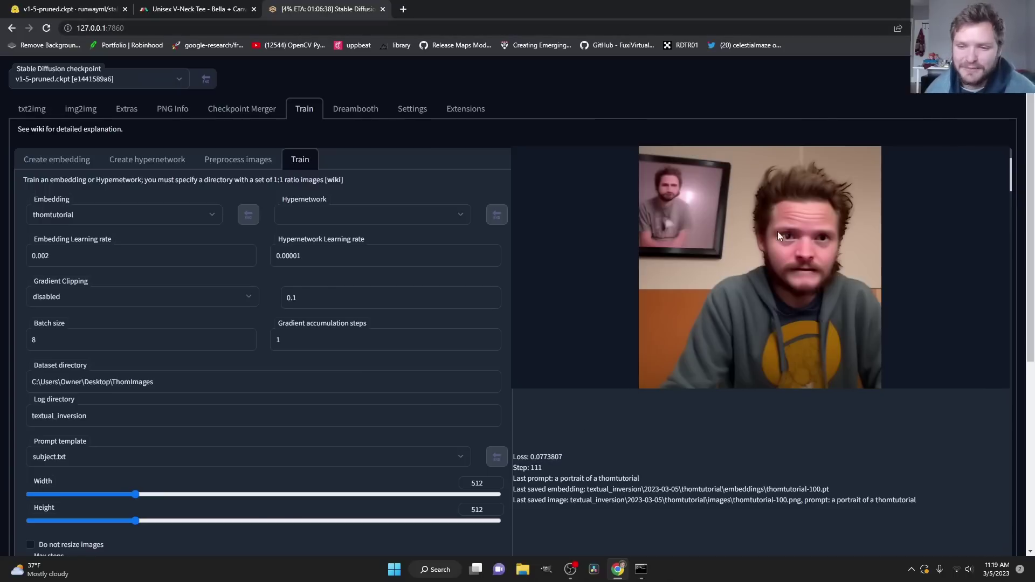
Interrupt training at step 113, saving thomtutorial.pt to the embeddings folder.
scroll(666, 279, down, 6)
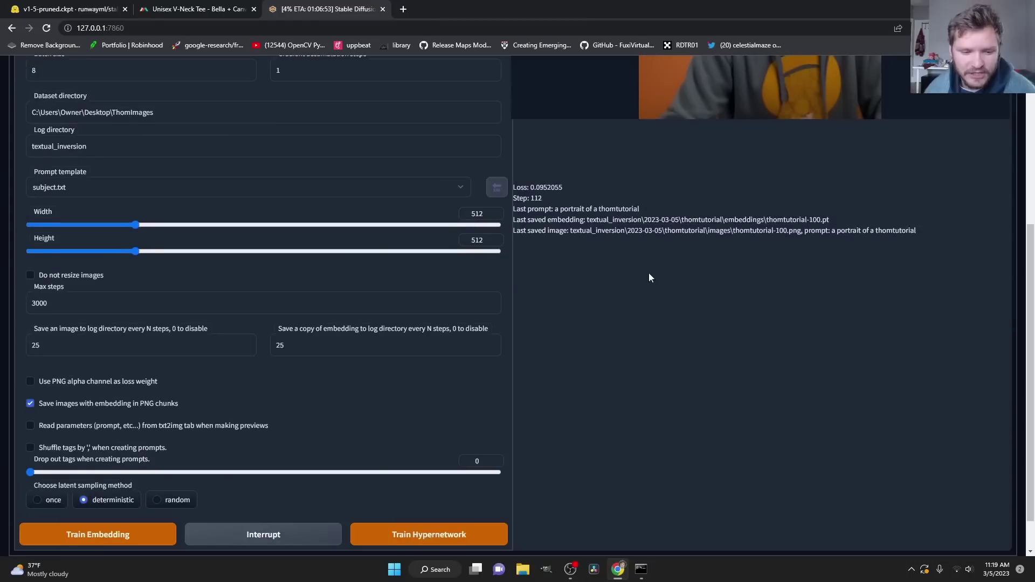
click(279, 490)
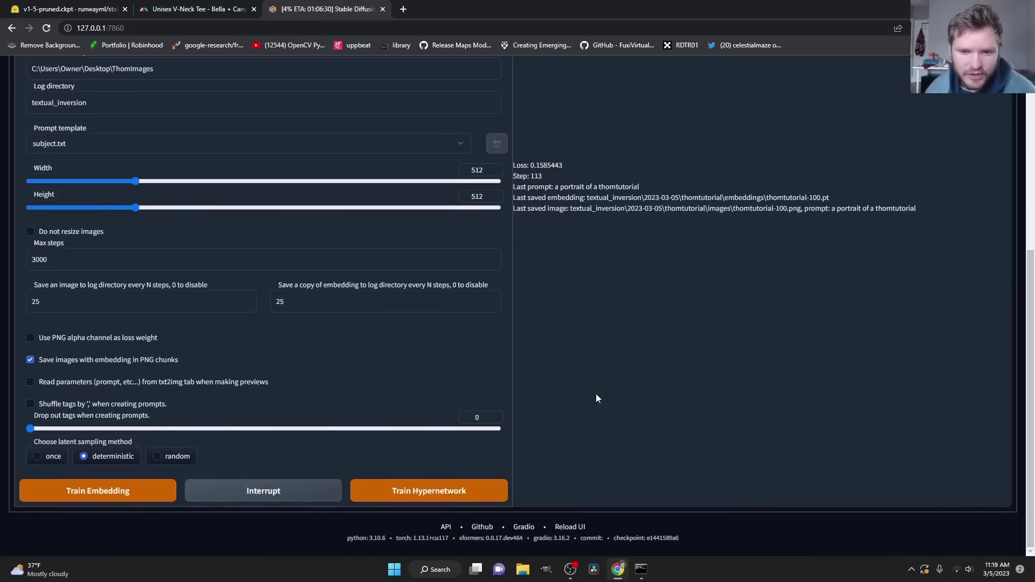
scroll(597, 394, up, 6)
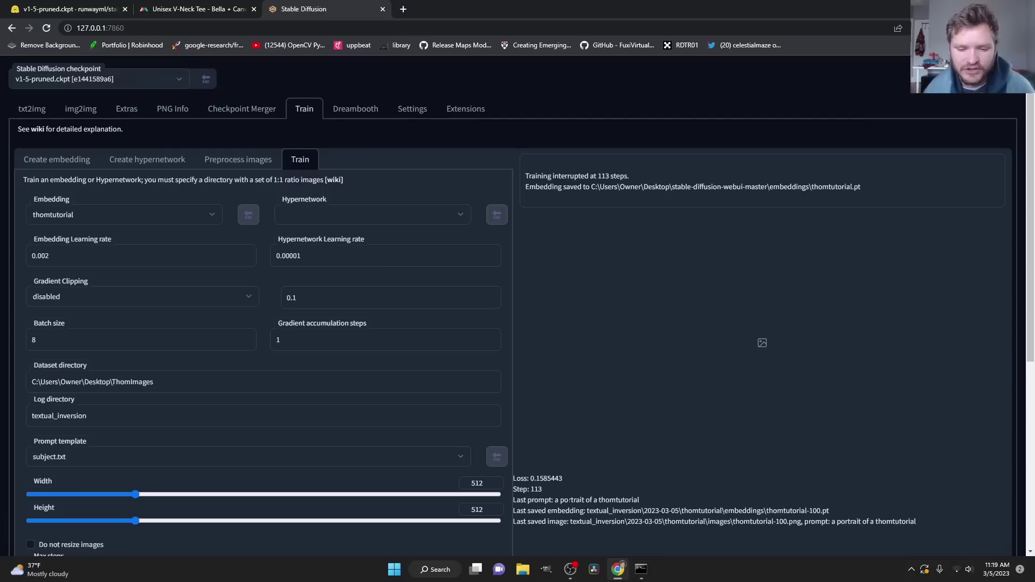
Open the textual_inversion\2023-03-05\thomtutorial\images folder in File Explorer.
click(523, 569)
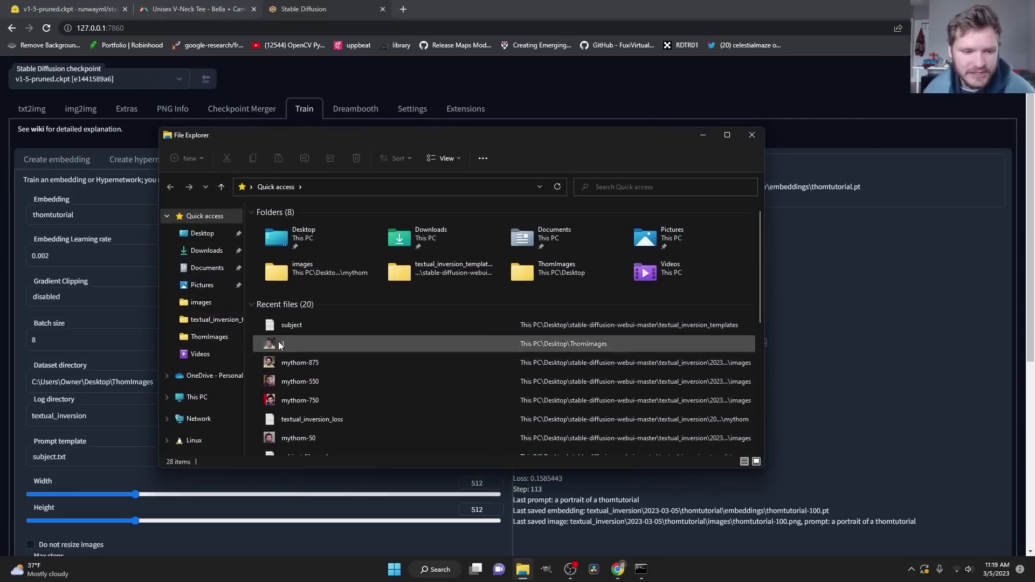
click(213, 320)
click(360, 186)
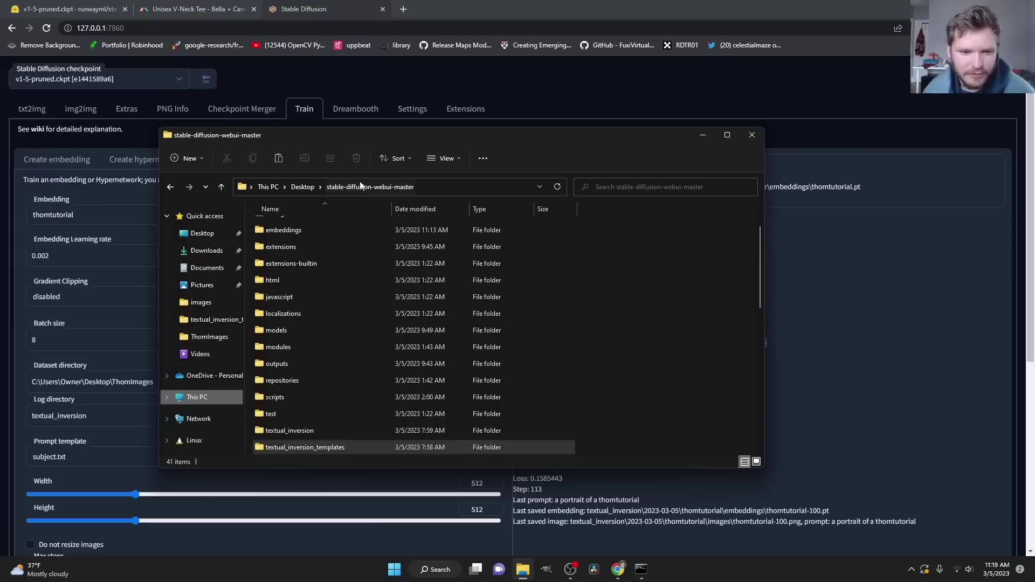
click(364, 318)
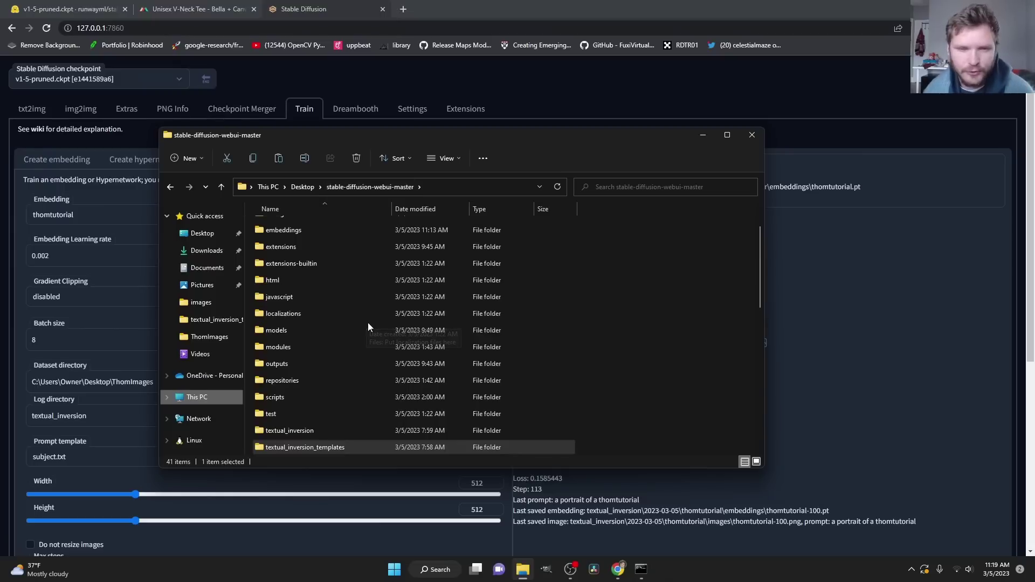
scroll(368, 326, down, 1)
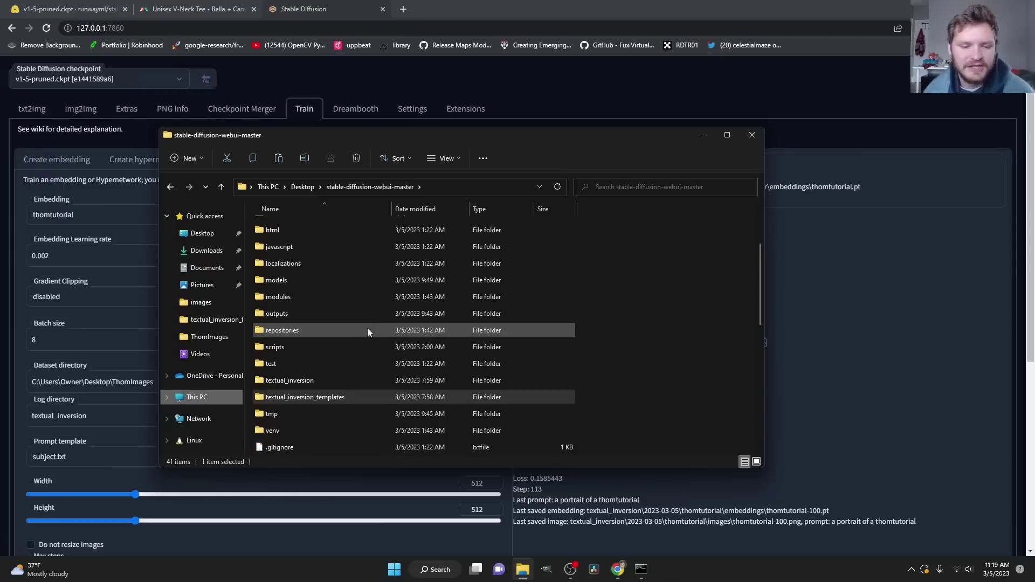
double_click(319, 381)
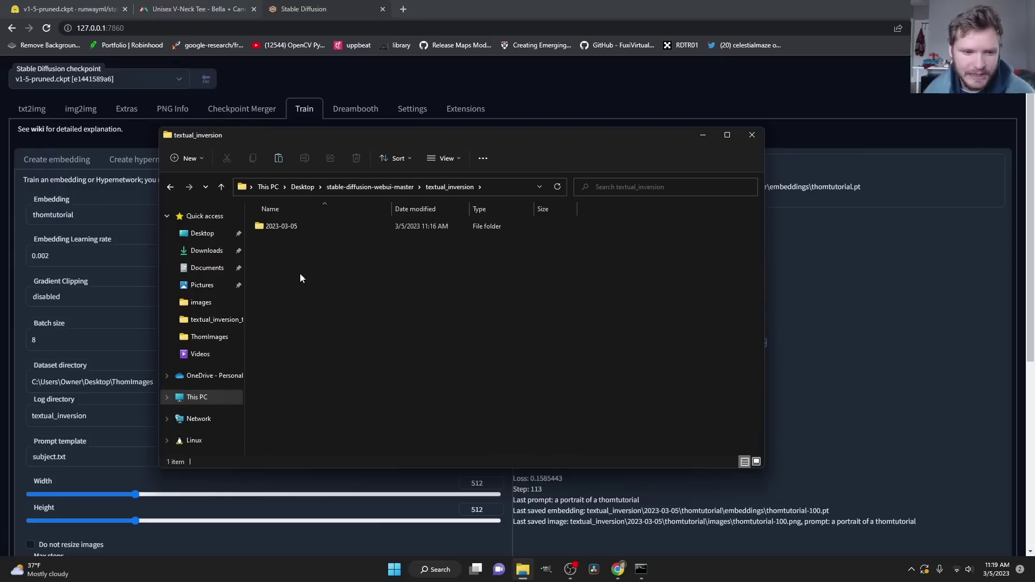
double_click(280, 226)
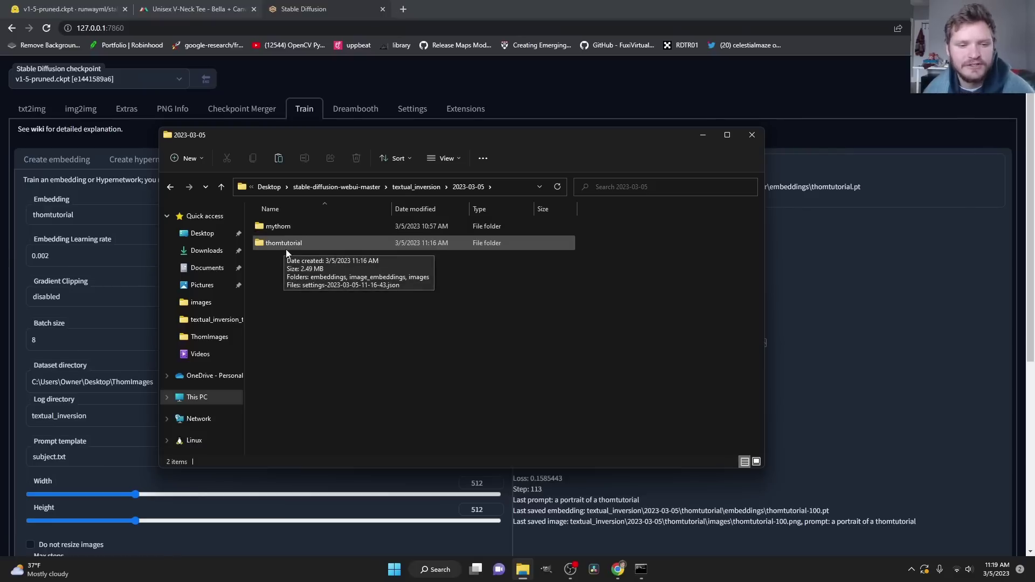
double_click(285, 248)
double_click(285, 260)
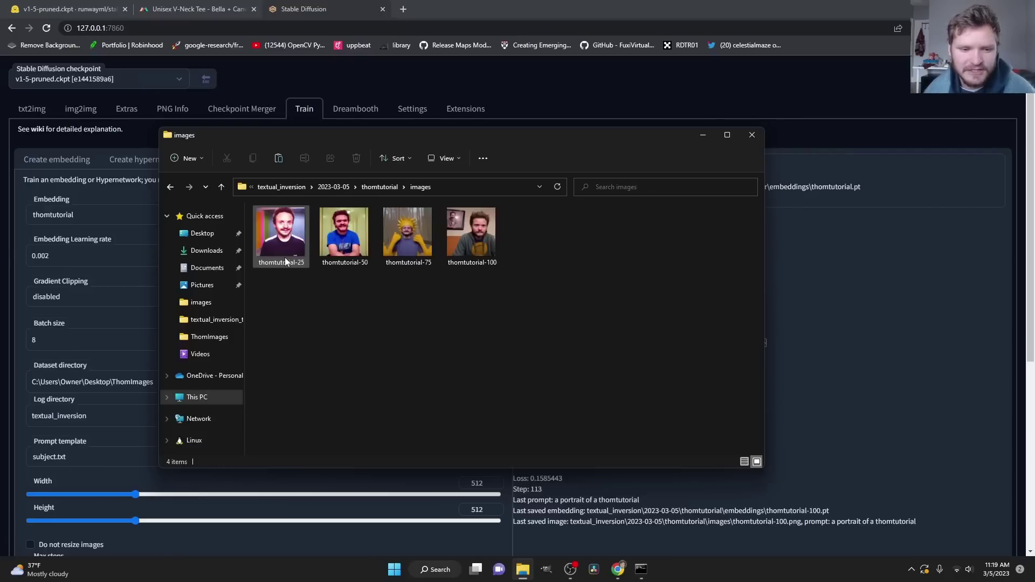
View the sample previews starting with thomtutorial-25.png in Photos, then close it.
double_click(287, 250)
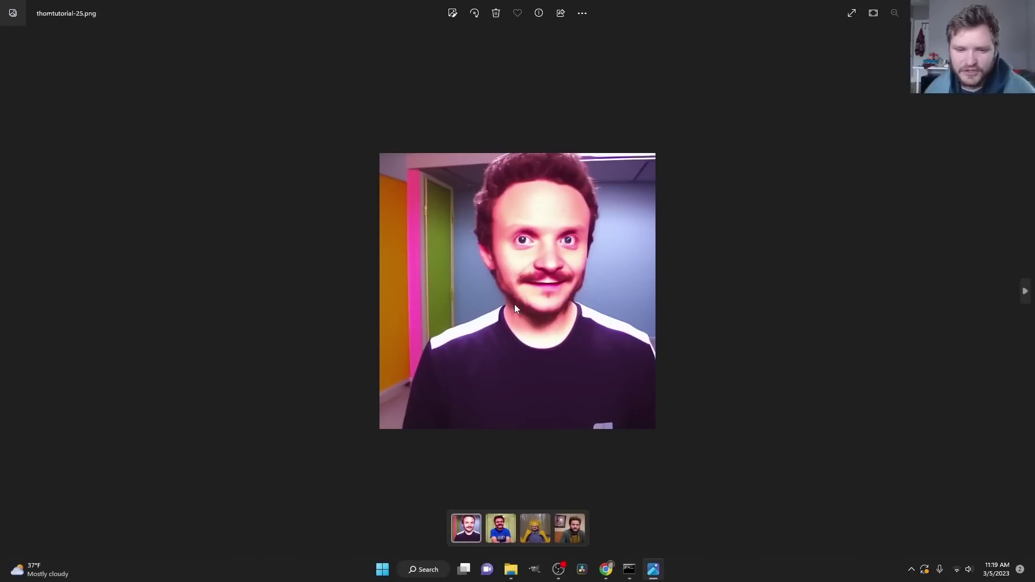
key(Right)
key(Right)
key(Right)
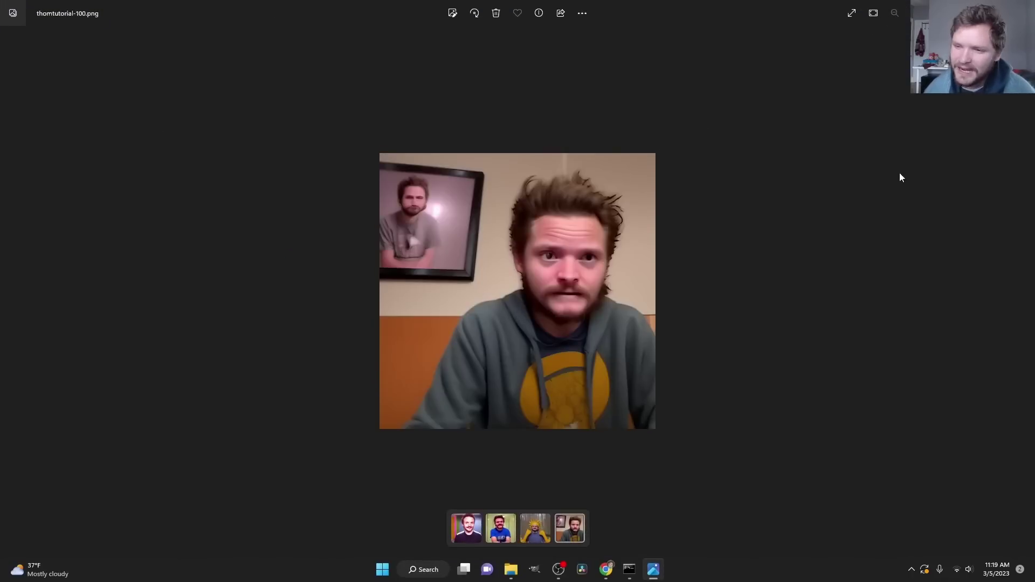
key(alt+F4)
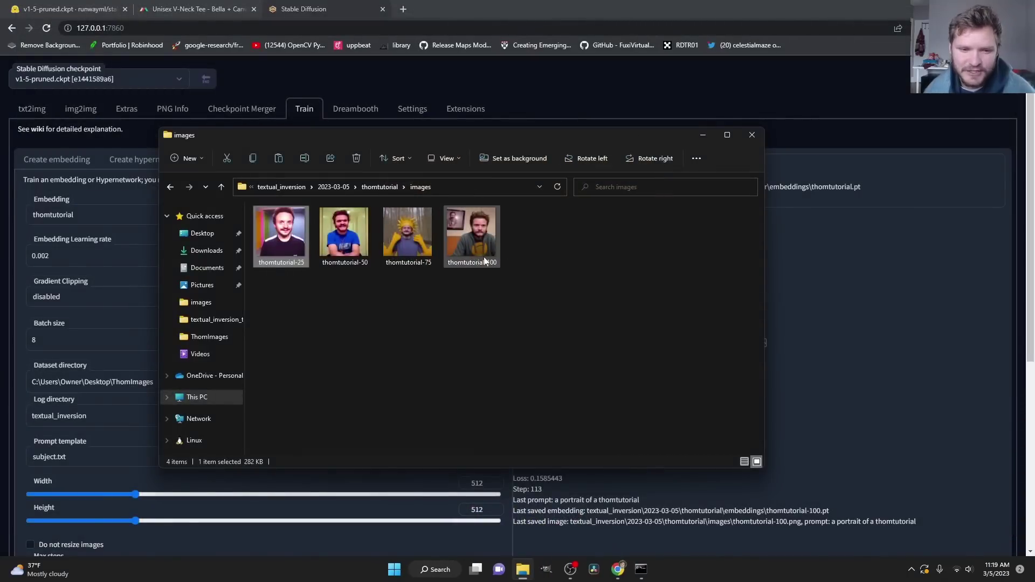
Copy thomtutorial-100.pt from the run's embeddings folder into stable-diffusion-webui-master\embeddings.
click(380, 187)
double_click(307, 231)
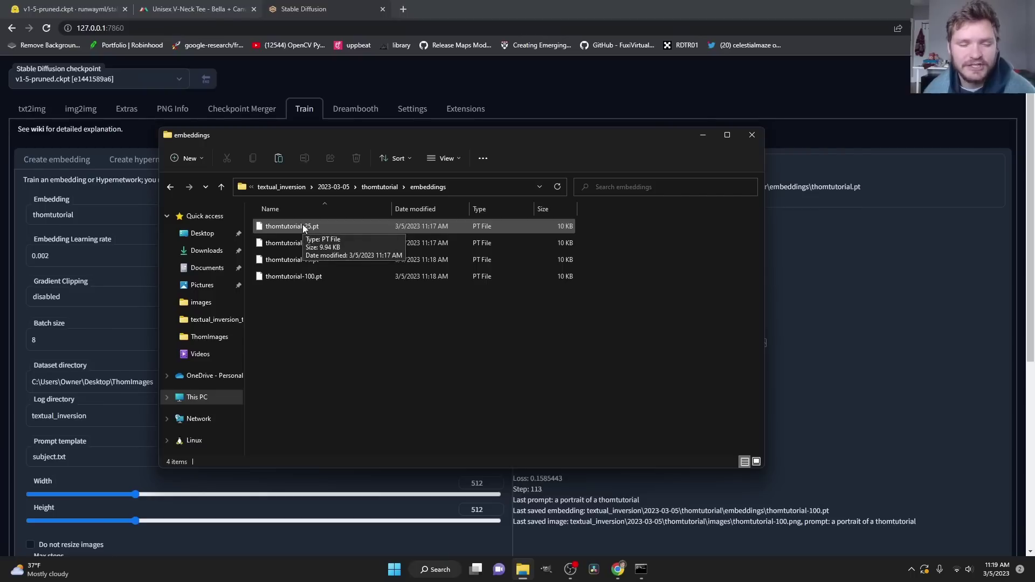
click(301, 277)
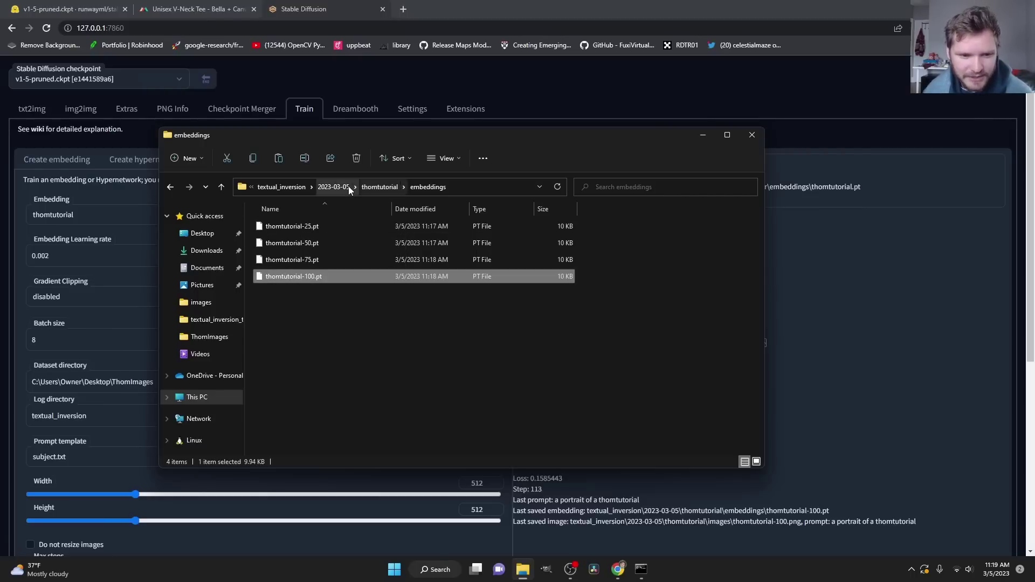
click(296, 188)
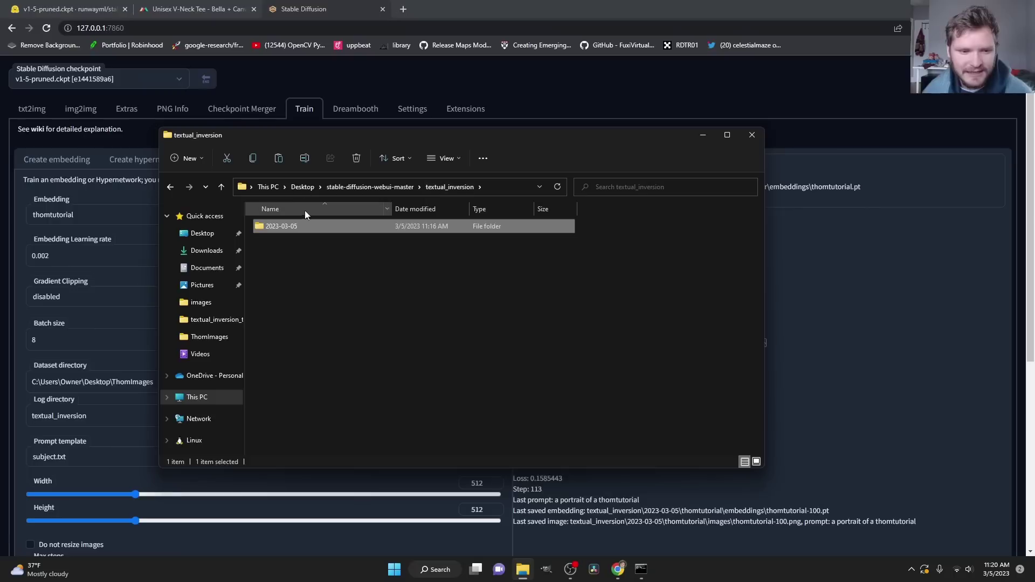
click(347, 189)
double_click(291, 248)
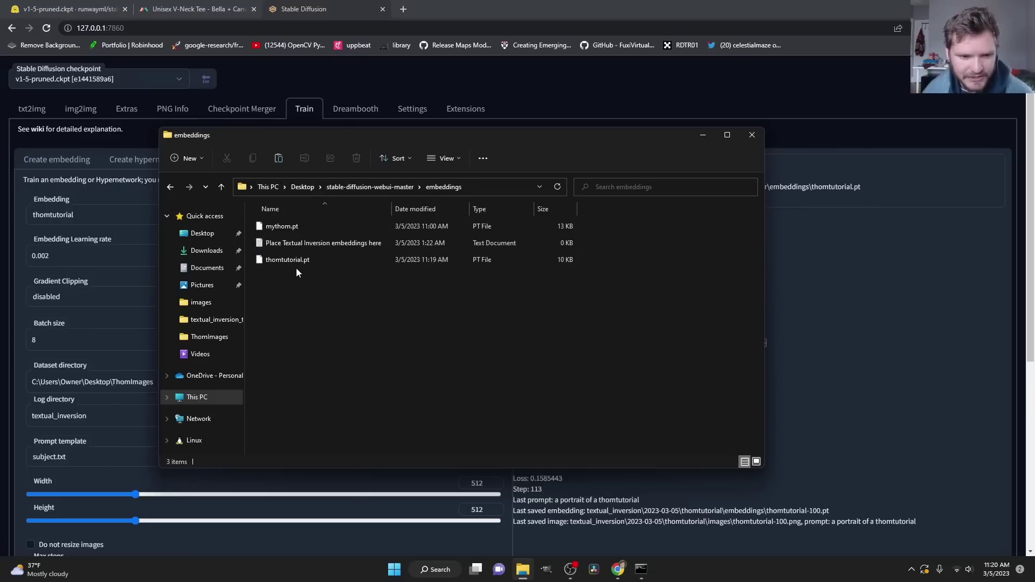
key(ctrl+v)
Delete the old thomtutorial.pt and rename the pasted copy to thomtutorial.pt.
click(288, 261)
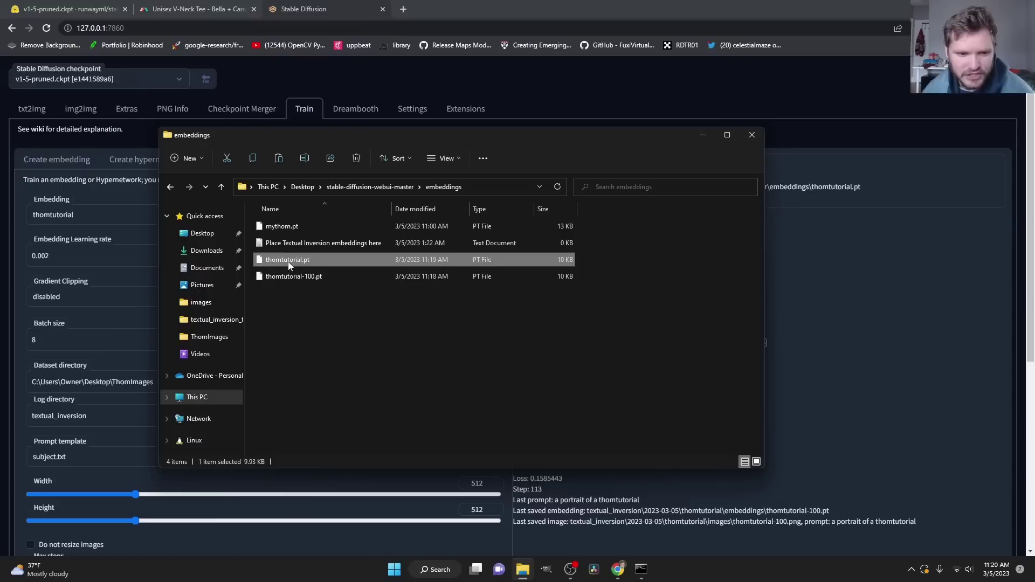
key(Delete)
key(F2)
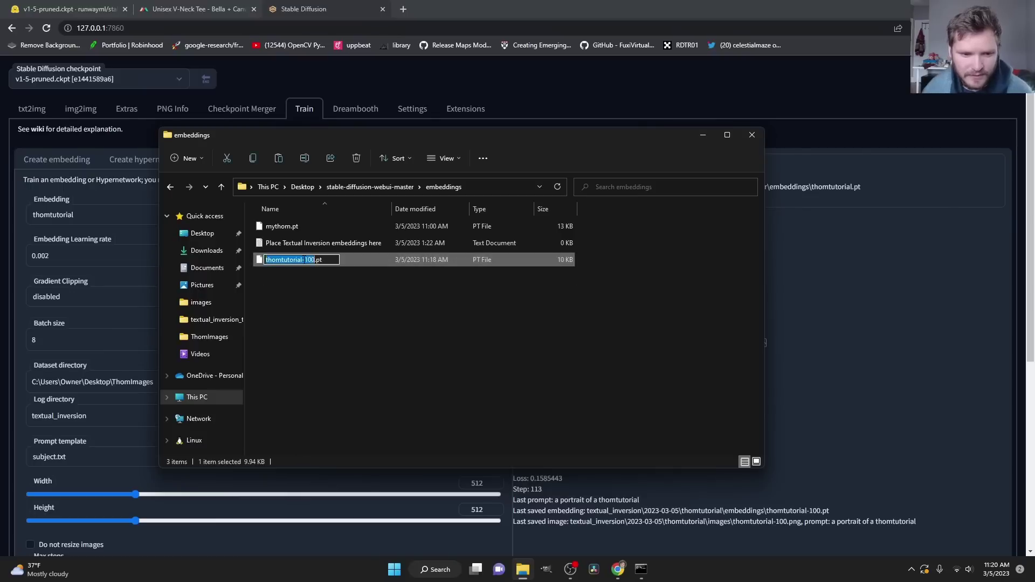
text(thomtutorial)
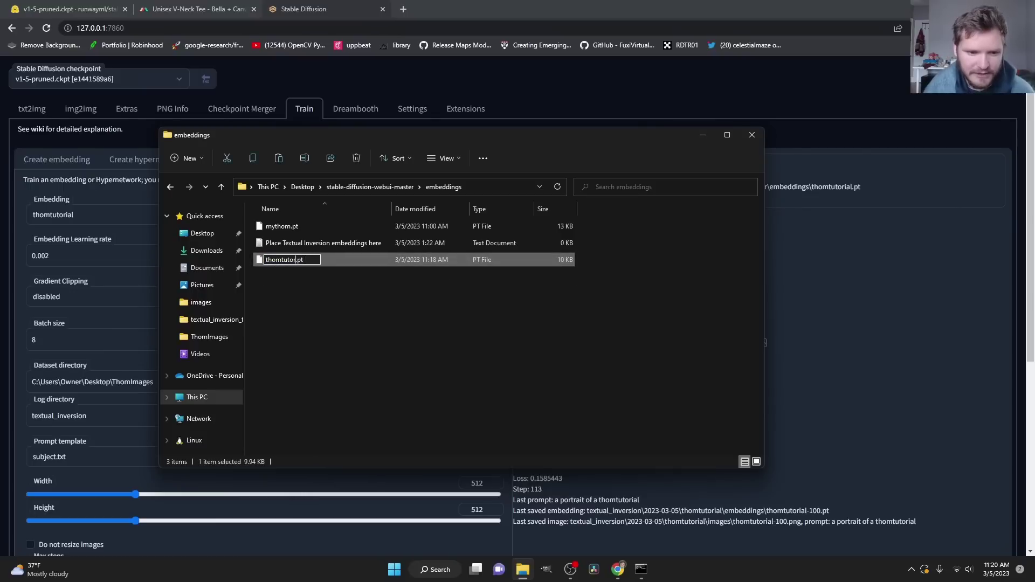
key(Return)
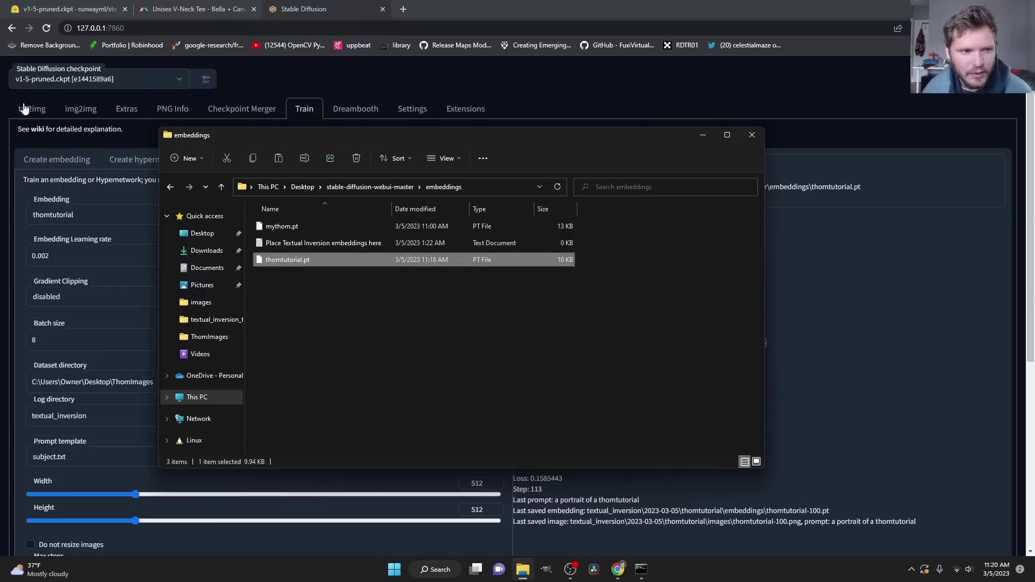
Generate three txt2img images from the prompt 'thomtutorial'.
click(28, 107)
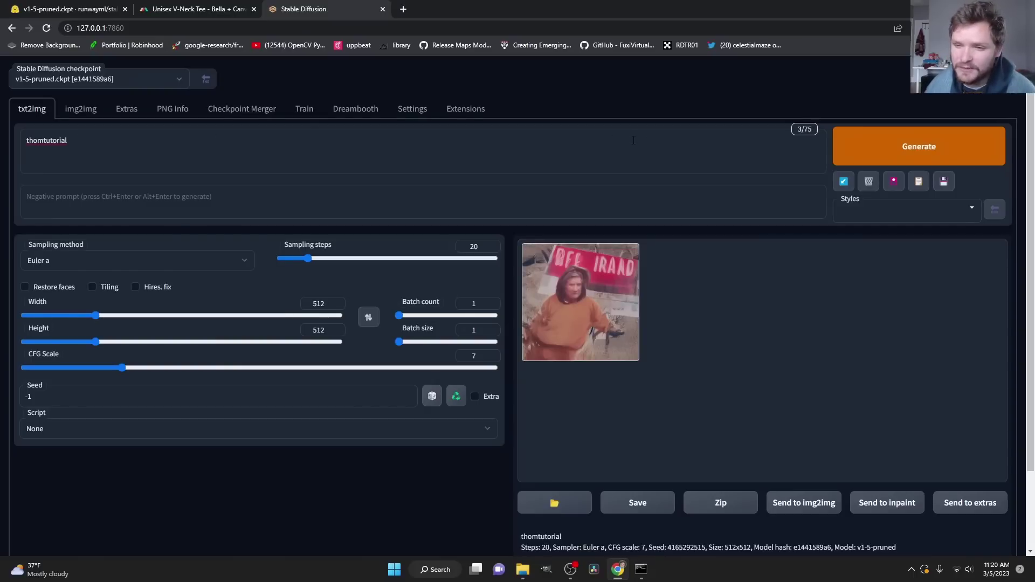
click(863, 159)
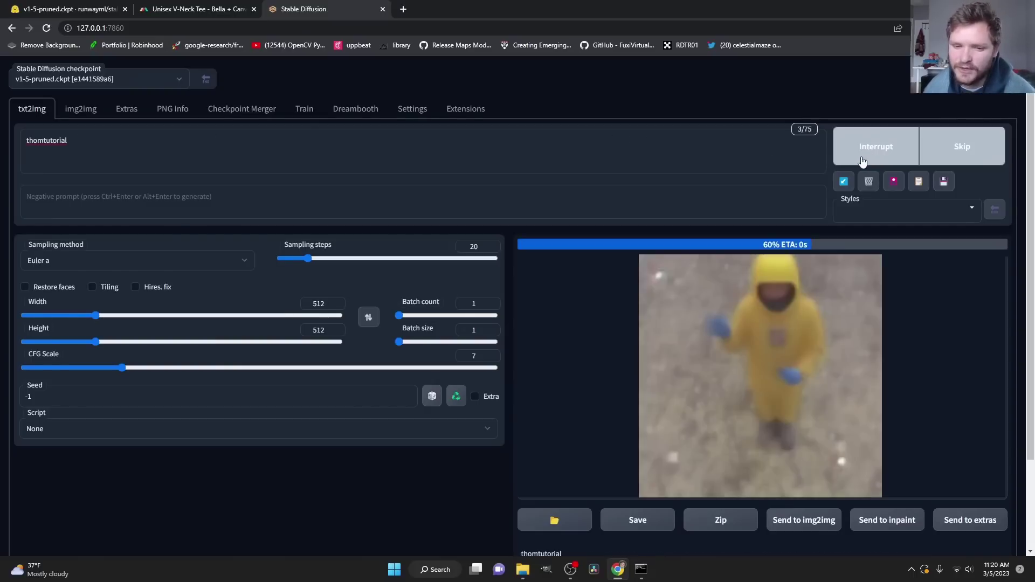
click(873, 151)
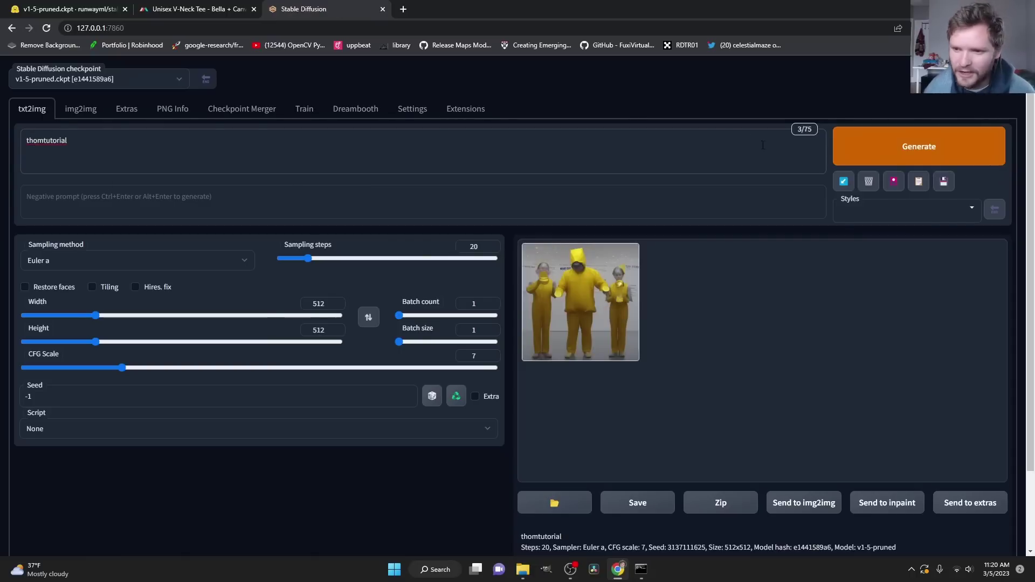
click(849, 149)
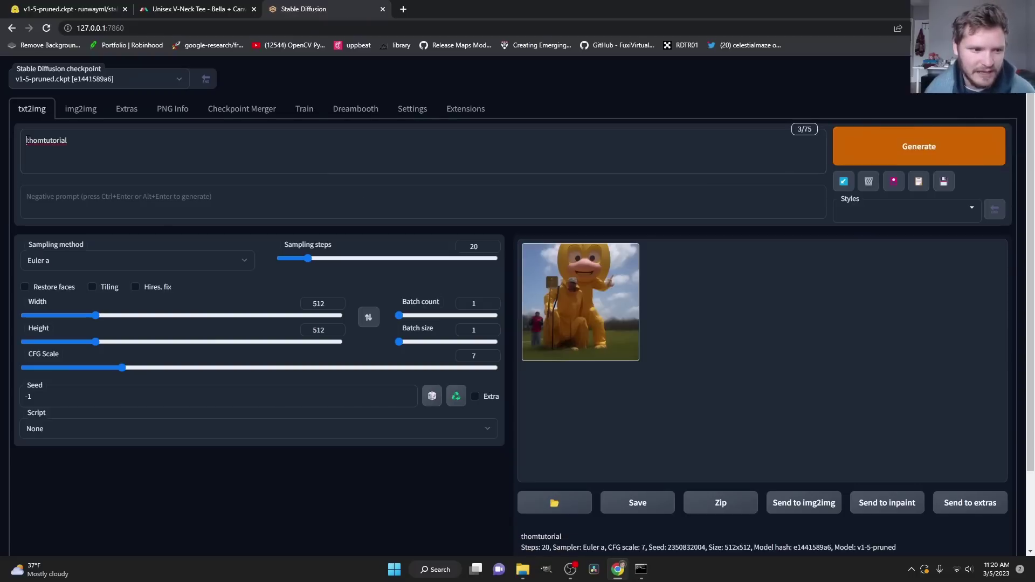
Change the prompt to 'a portrait of a thomtutorial' and generate several portraits.
text(a portrait o)
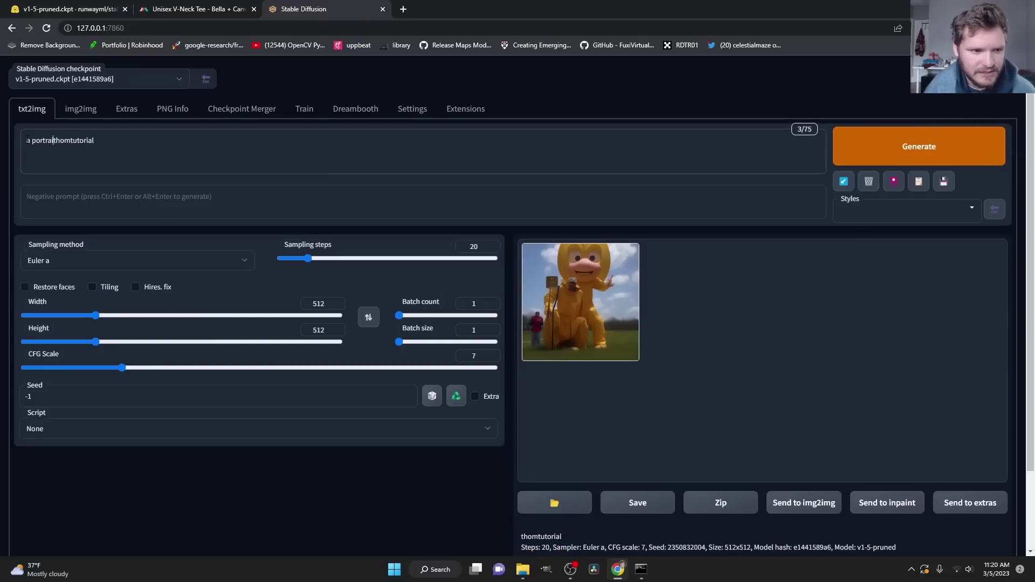
text(f a)
click(868, 146)
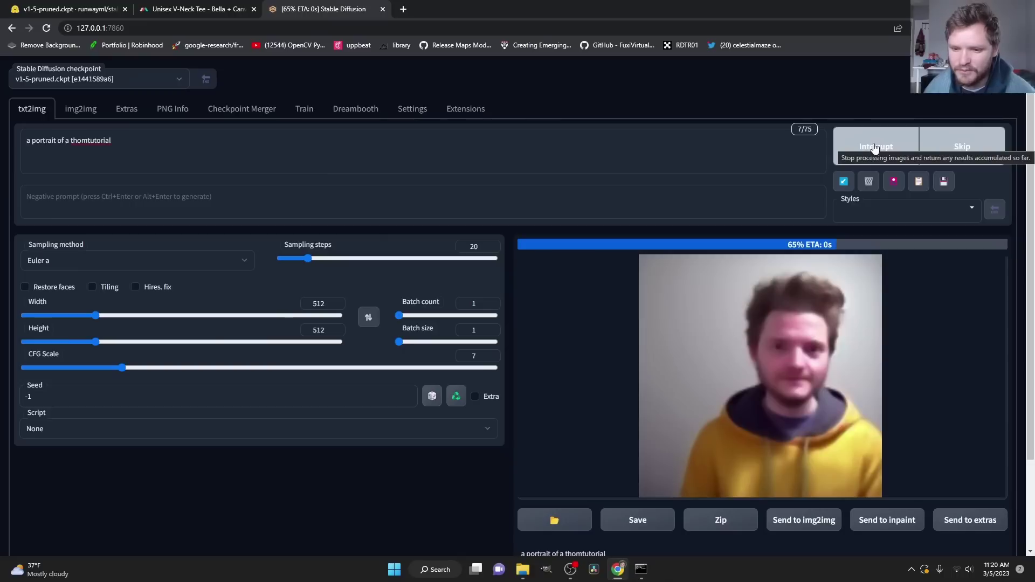
click(589, 296)
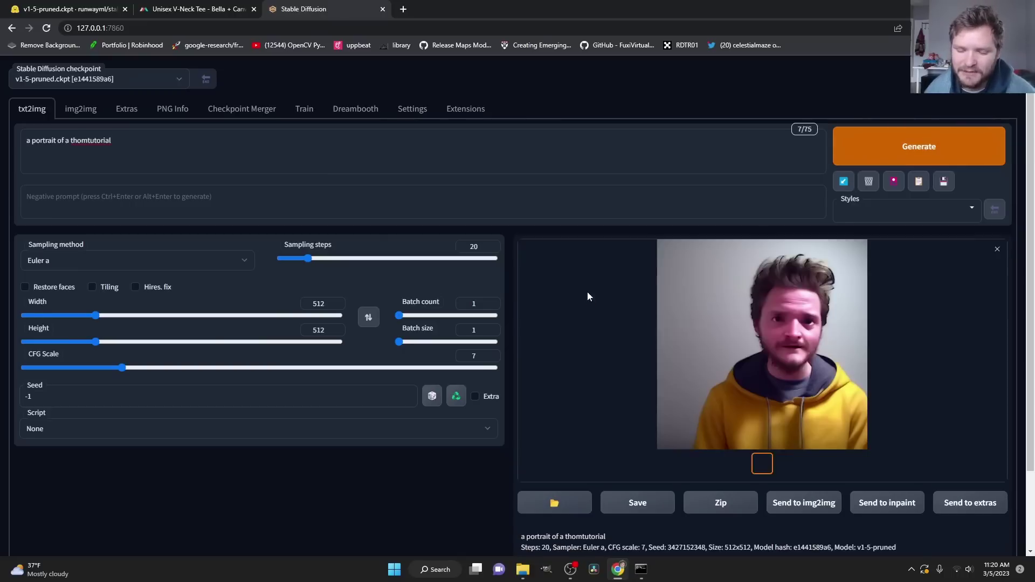
click(885, 147)
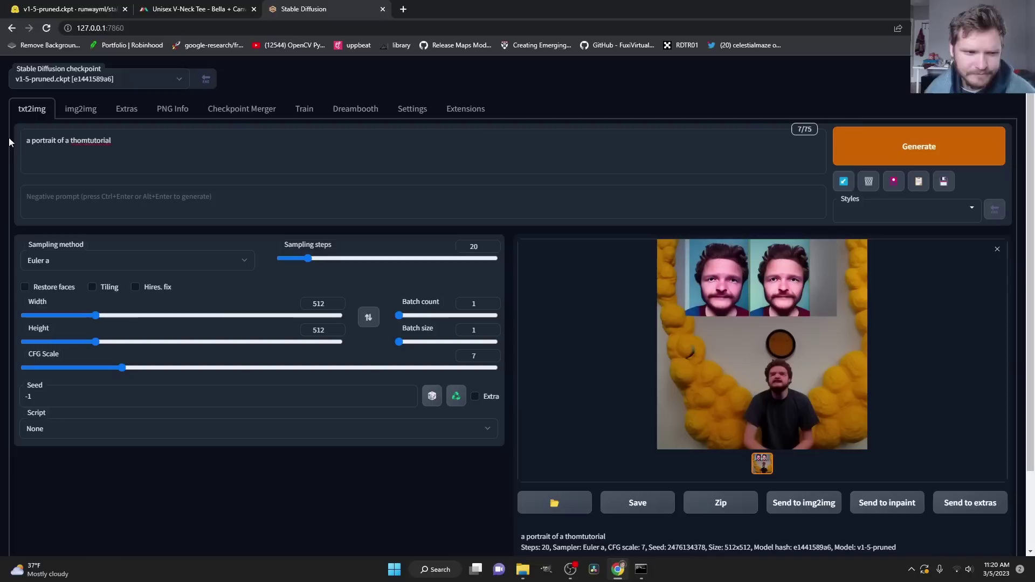
drag(11, 140, 90, 143)
click(89, 144)
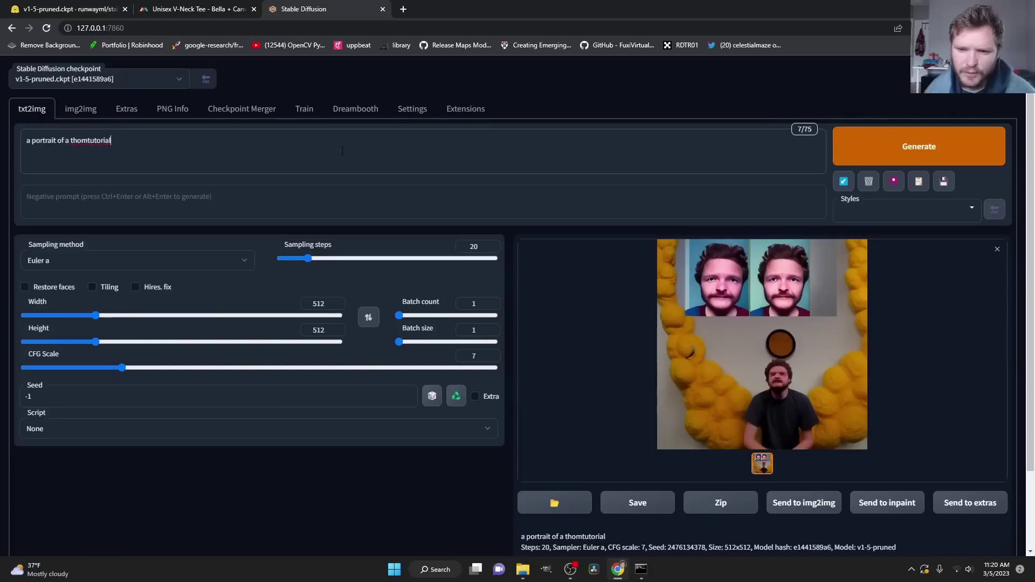
click(890, 160)
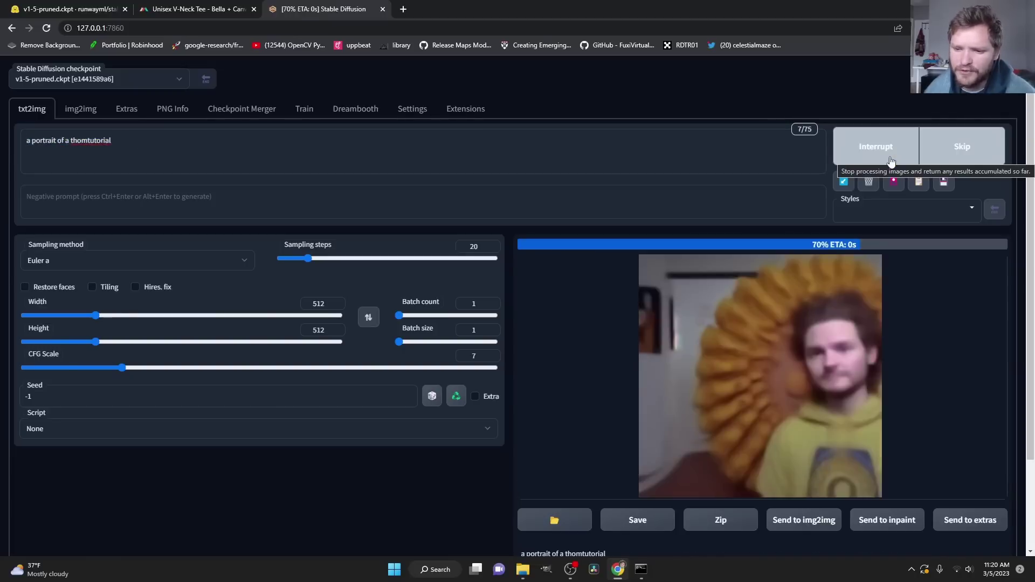
click(891, 157)
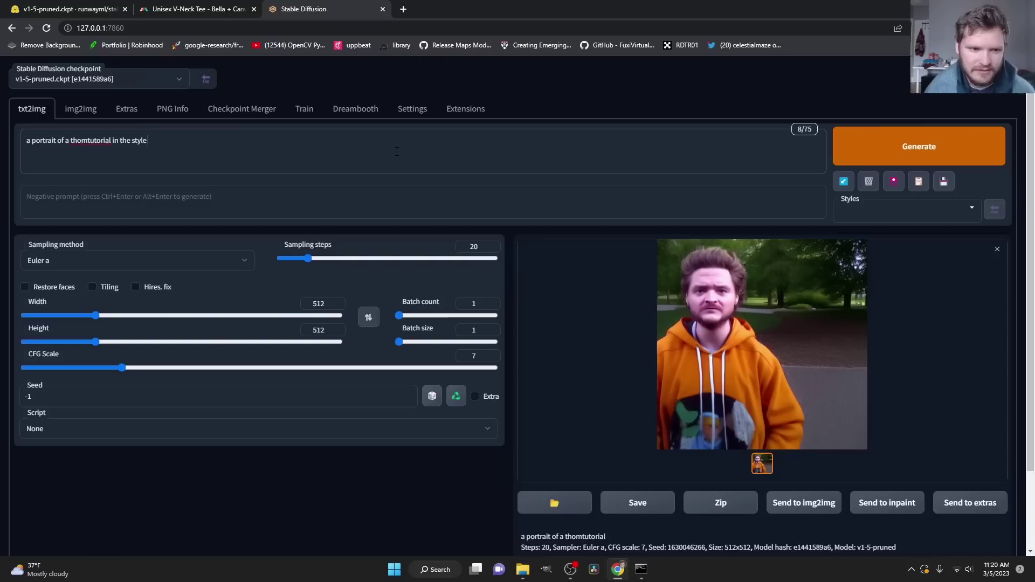
Make the prompt 'a portrait of a thomtutorial as a painting' and generate painted portraits.
text(of)
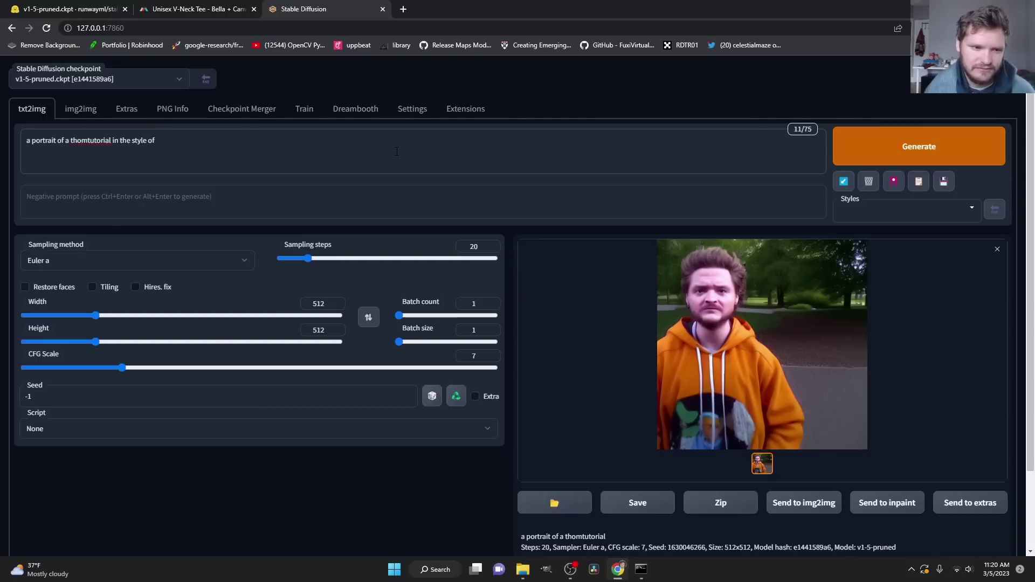
key(BackSpace)
key(BackSpace)
key(BackSpace)
key(BackSpace)
key(BackSpace)
key(BackSpace)
key(BackSpace)
key(BackSpace)
key(BackSpace)
key(BackSpace)
key(BackSpace)
key(BackSpace)
key(BackSpace)
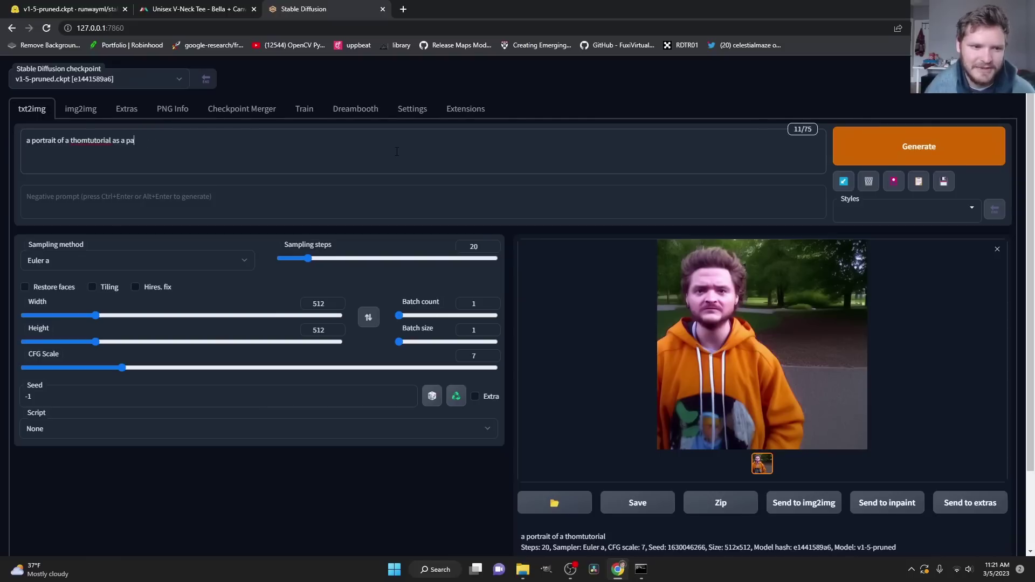
text(as a painting)
click(938, 147)
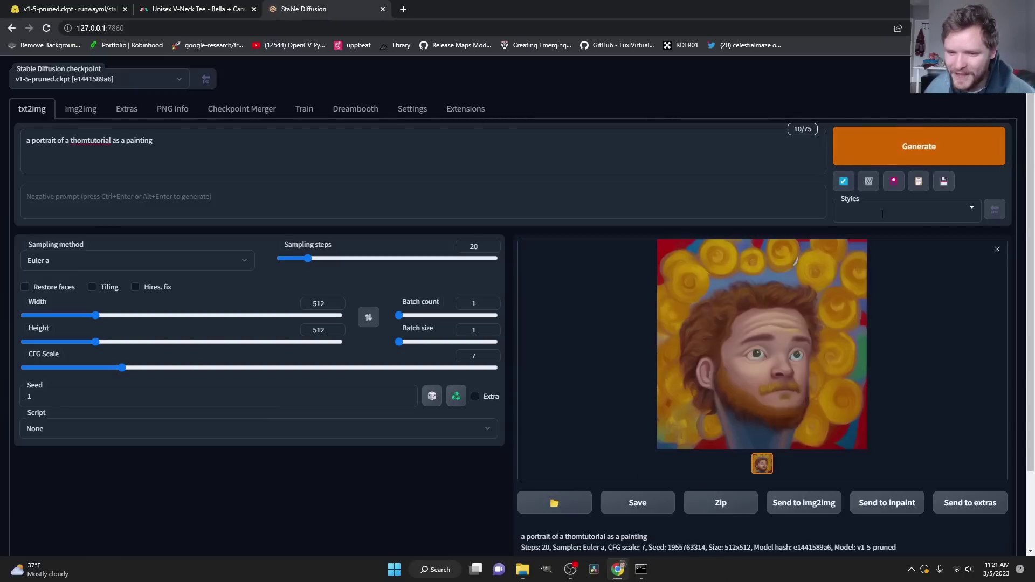
click(905, 153)
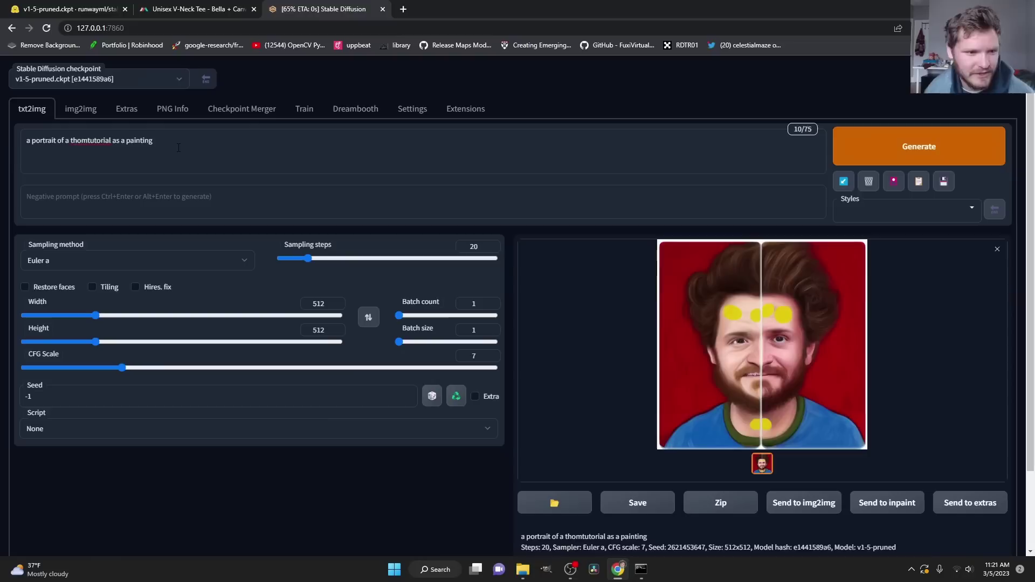
Replace 'a painting' with 'lego' and generate four lego-style portraits.
mouse_move(153, 141)
mouse_down()
mouse_move(95, 141)
mouse_move(119, 135)
mouse_up()
text(lego)
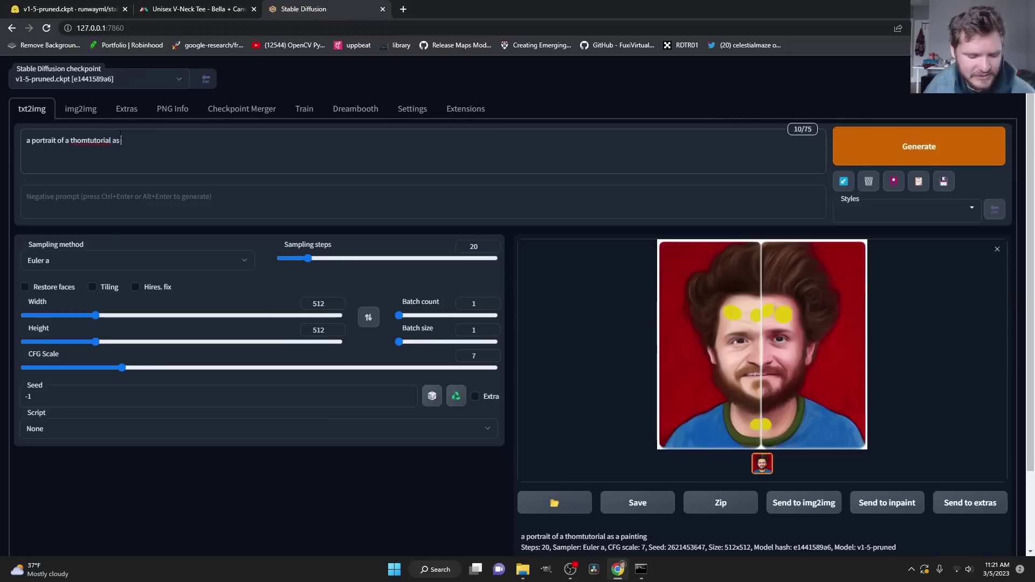
click(886, 141)
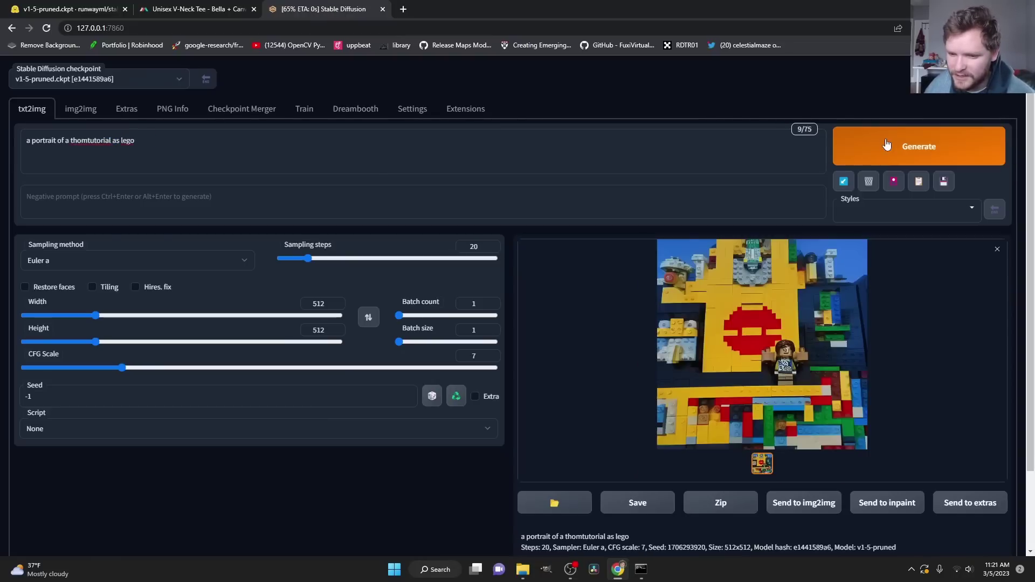
click(885, 142)
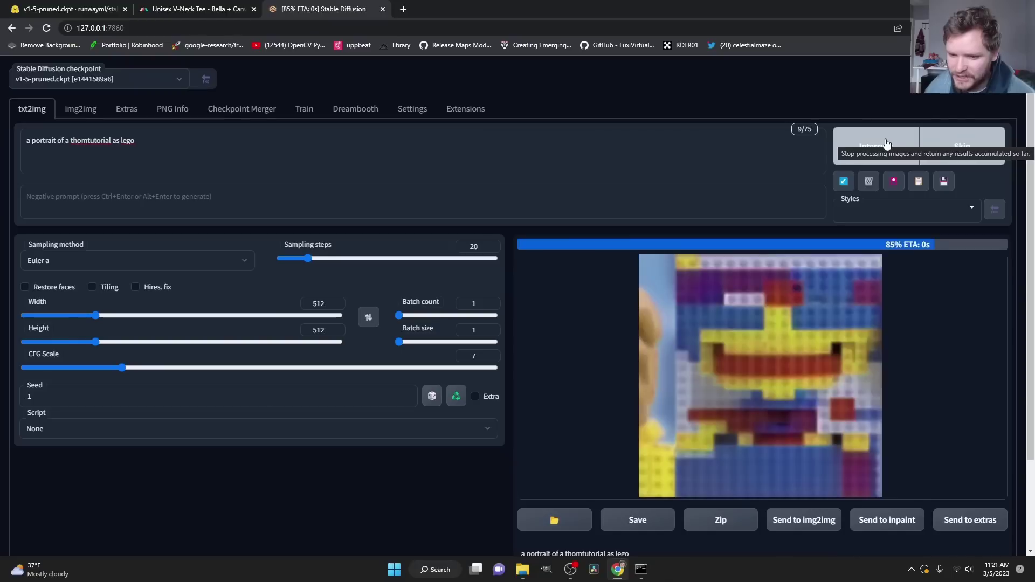
click(886, 143)
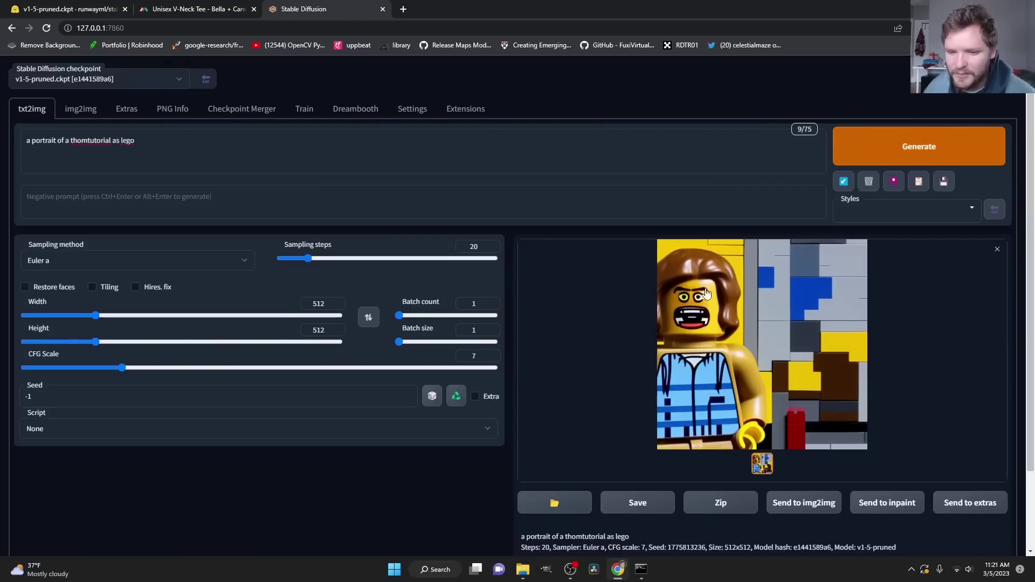
click(881, 158)
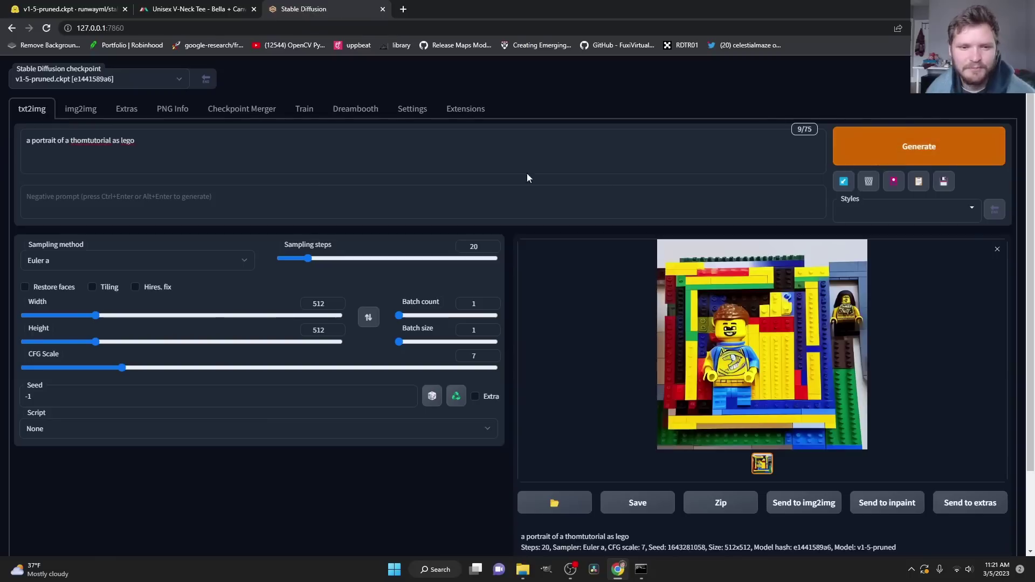
Resume training the thomtutorial embedding and let it save at 277 steps.
click(305, 109)
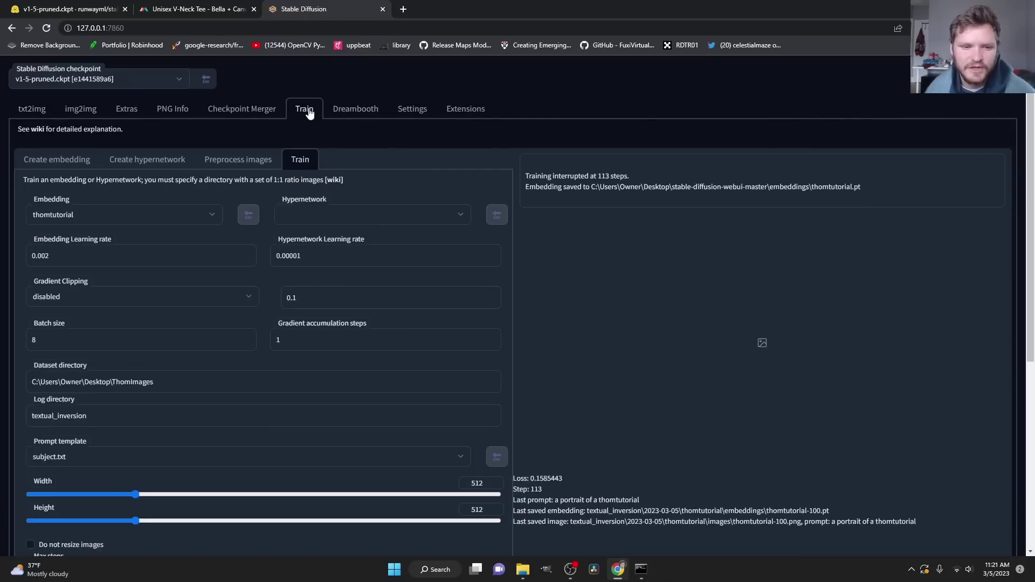
scroll(307, 273, down, 6)
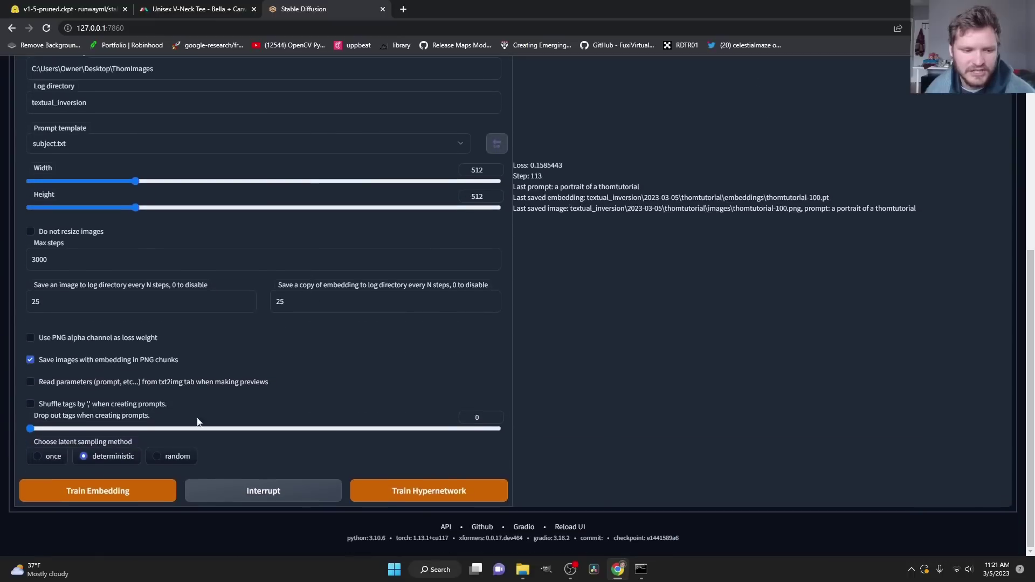
click(129, 496)
scroll(616, 378, up, 5)
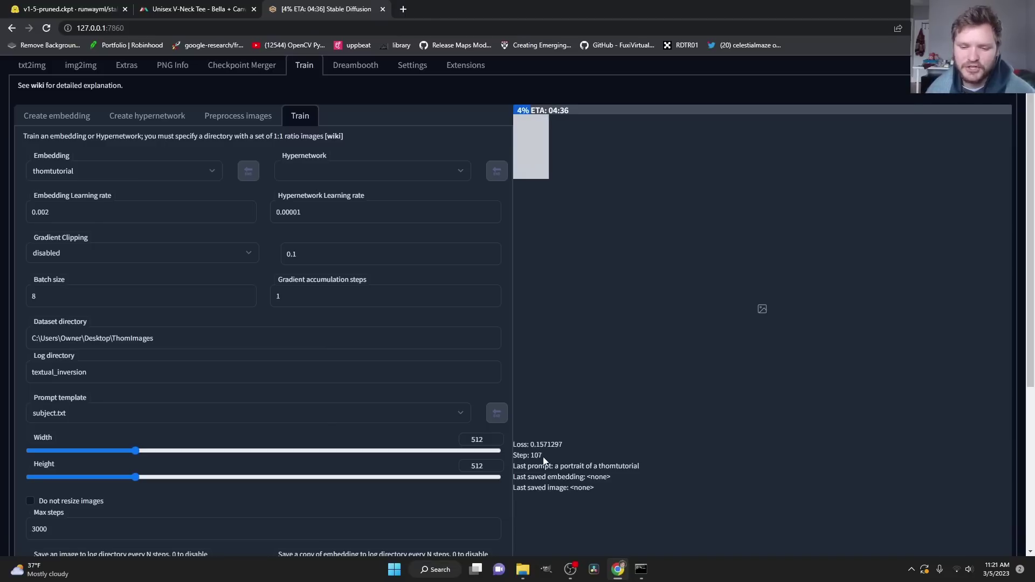
mouse_move(576, 570)
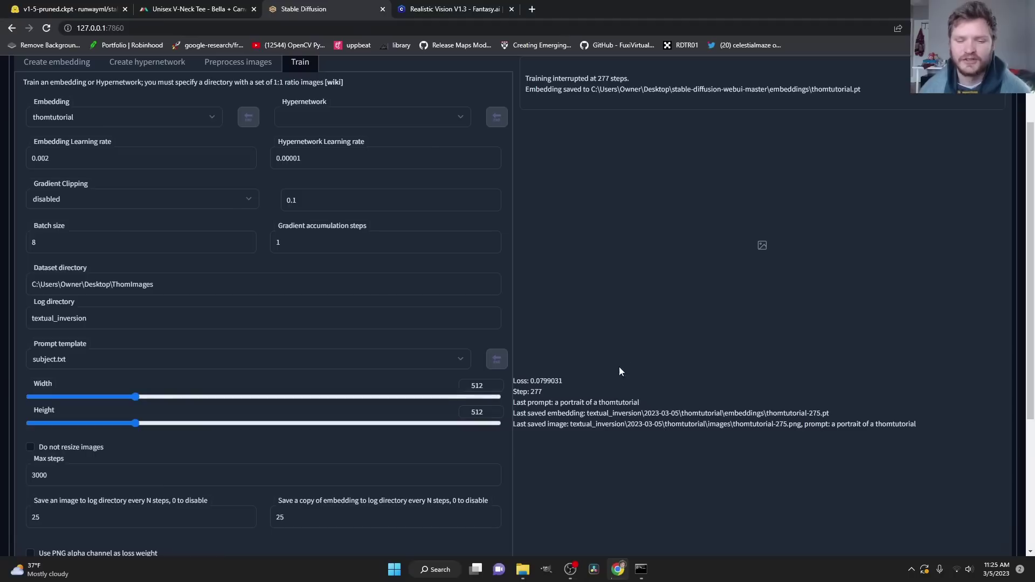
double_click(536, 392)
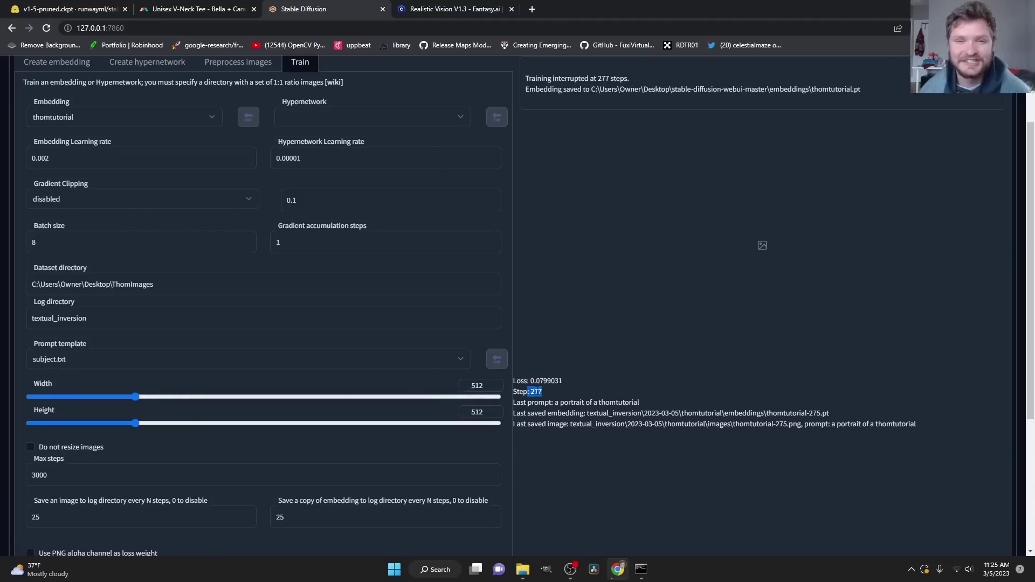
click(536, 392)
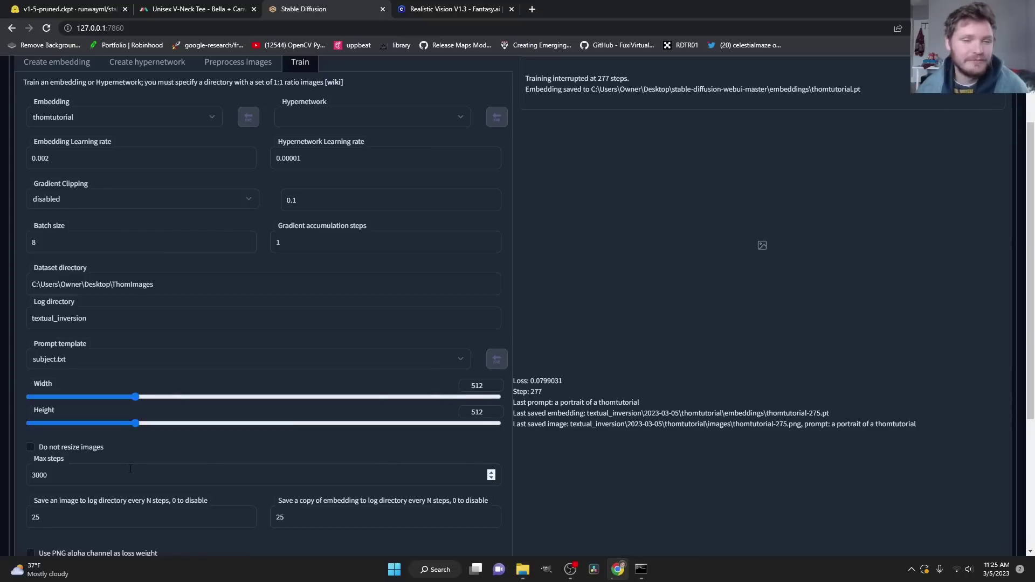
scroll(131, 469, up, 3)
Remove 'as lego' from the prompt and generate a plain thomtutorial portrait.
click(32, 108)
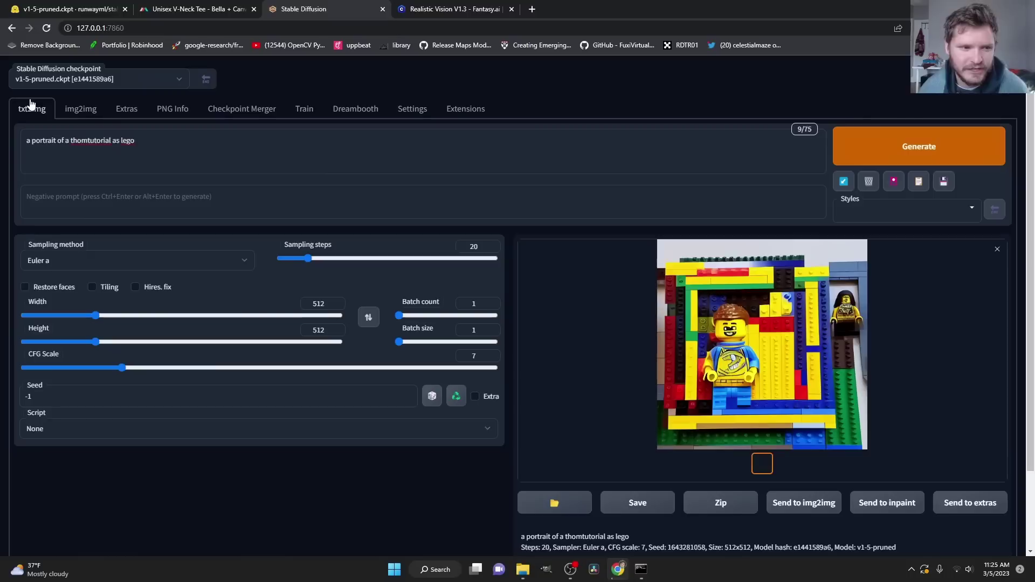
drag(143, 142, 112, 132)
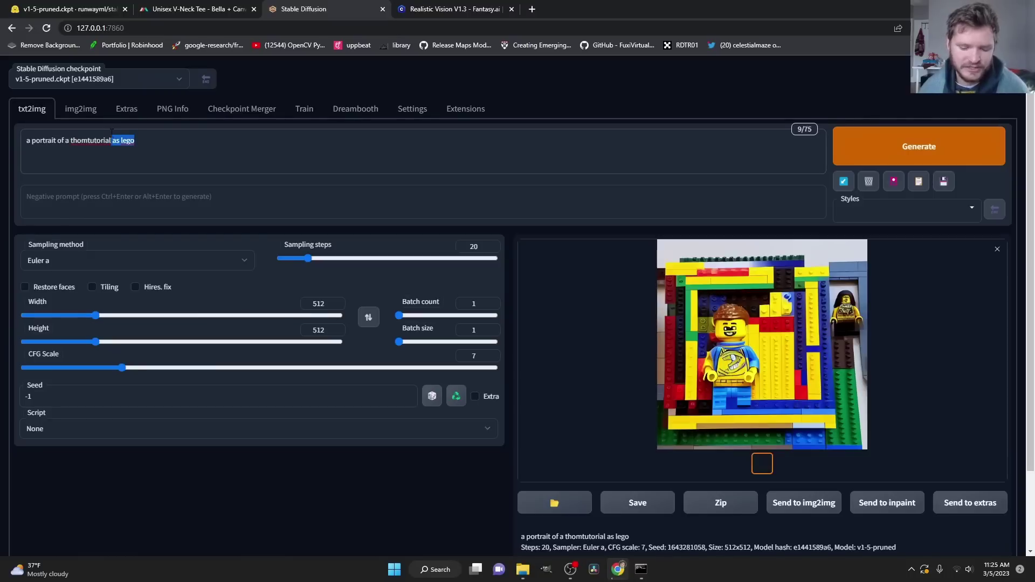
key(BackSpace)
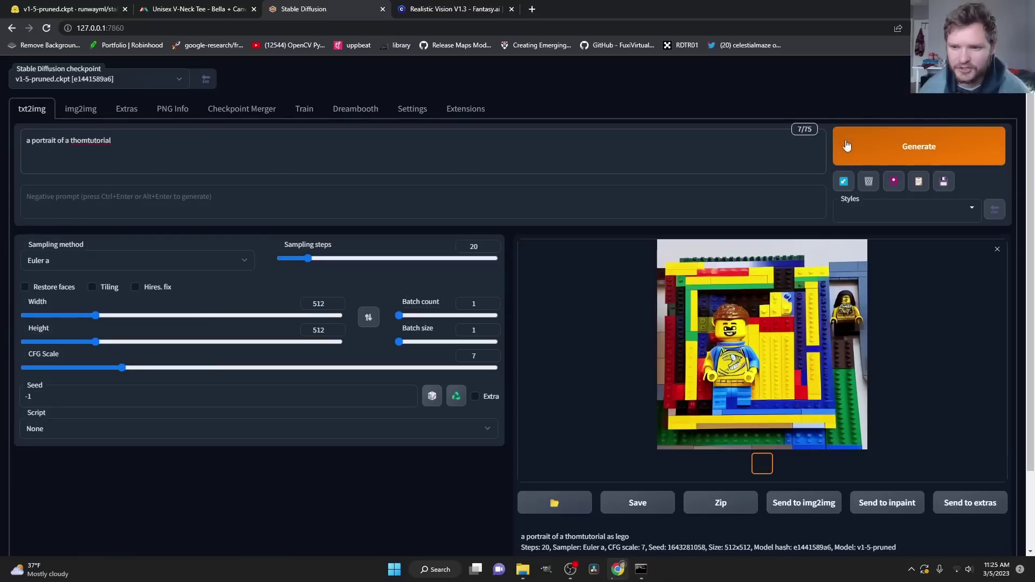
click(848, 145)
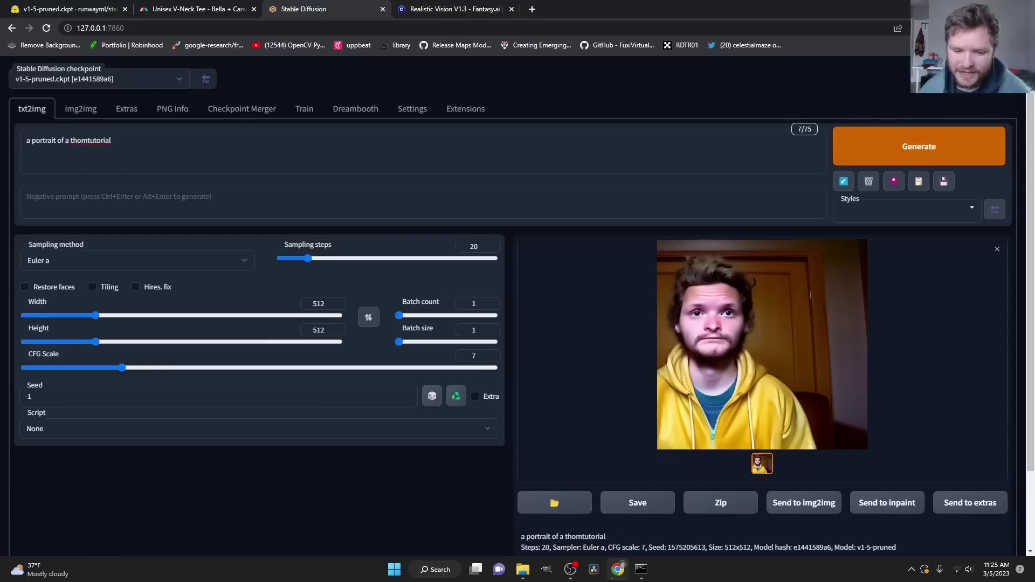
Compare against the ThomImages training photos and generate two more plain portraits.
click(209, 336)
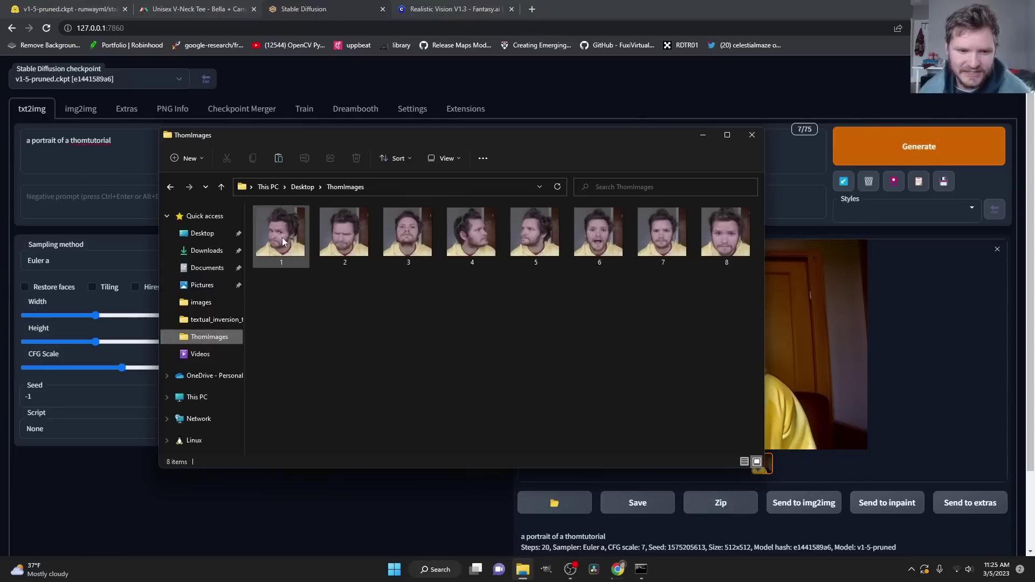
click(707, 14)
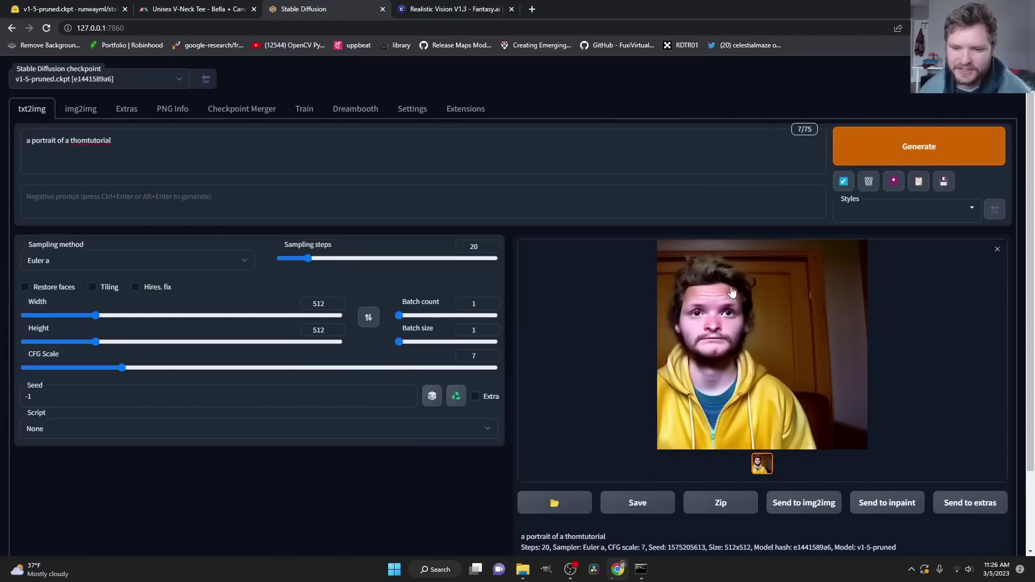
click(876, 146)
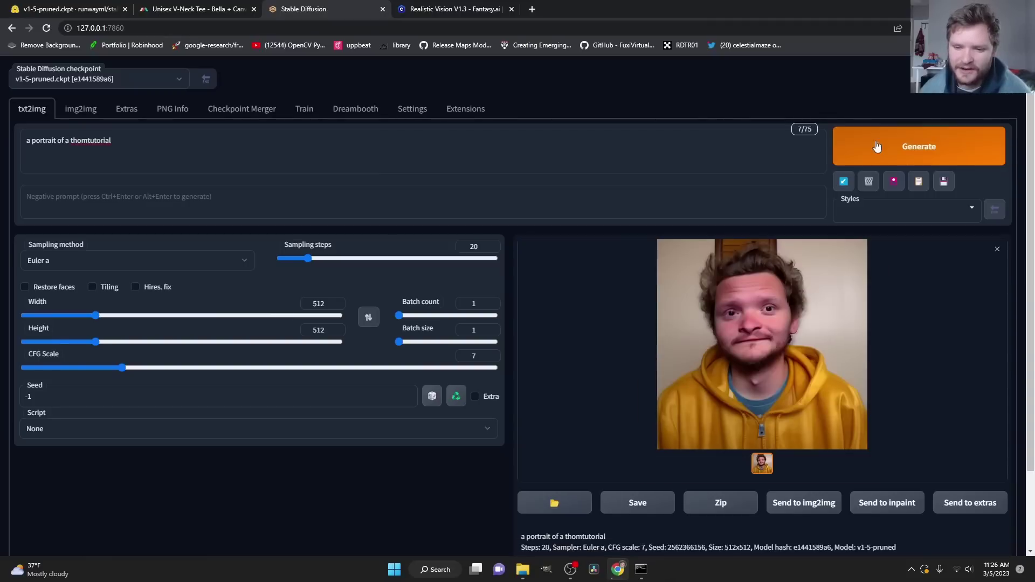
click(876, 145)
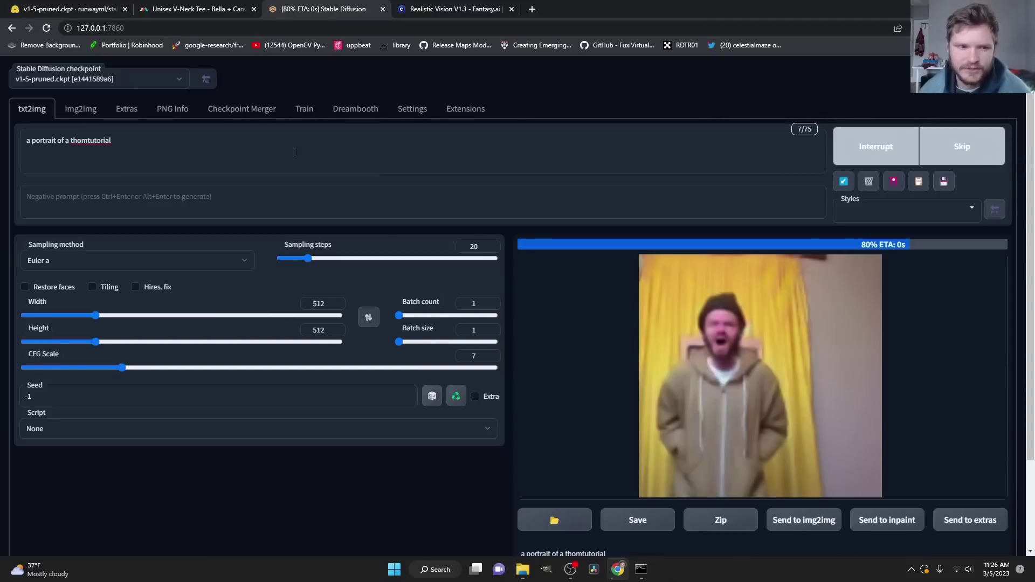
click(232, 159)
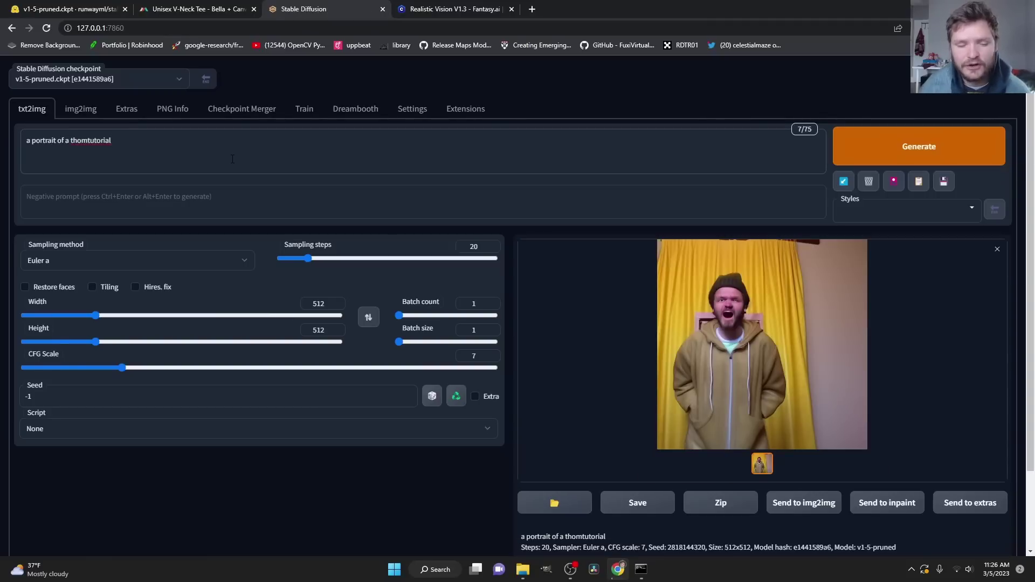
Append 'in the style of van gogh' to the prompt and generate three Van Gogh portraits.
text(in t)
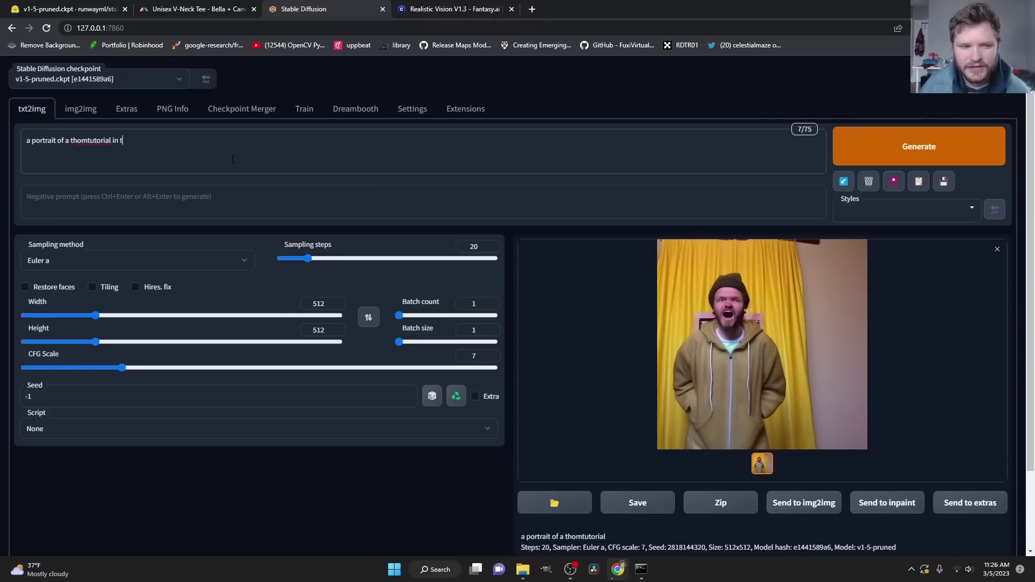
text(he sytle)
key(BackSpace)
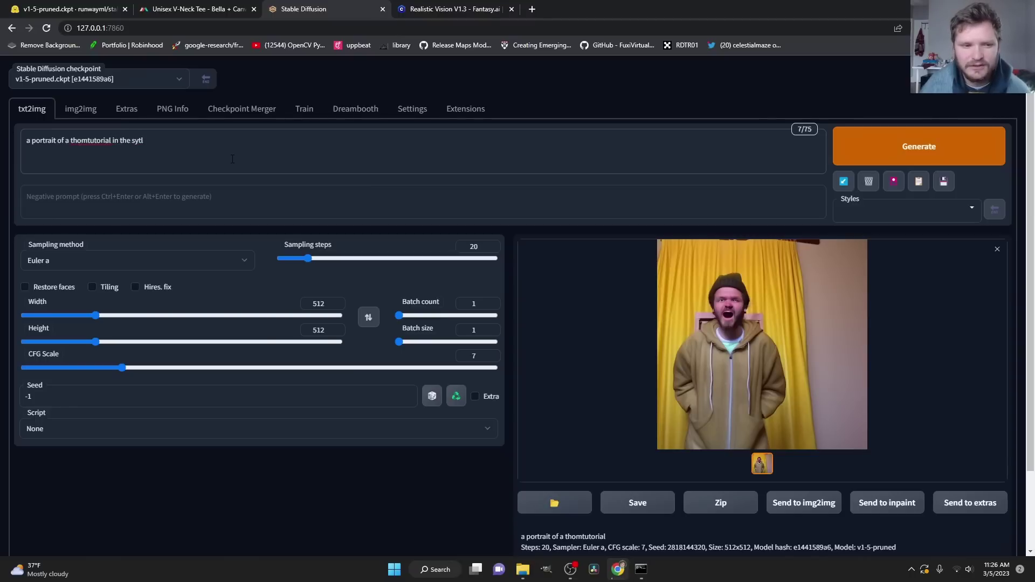
text(tyle of va)
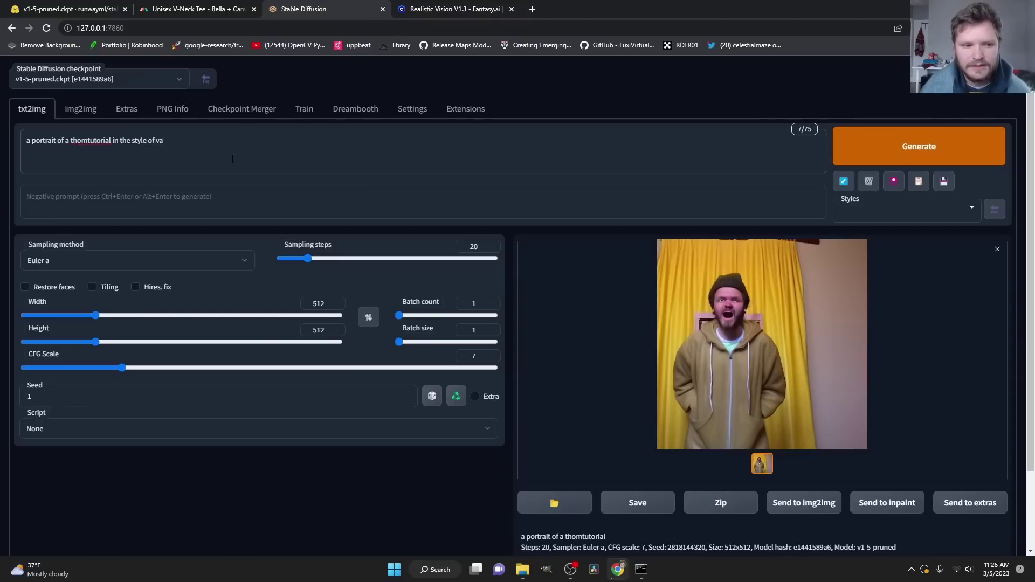
text(n gogh)
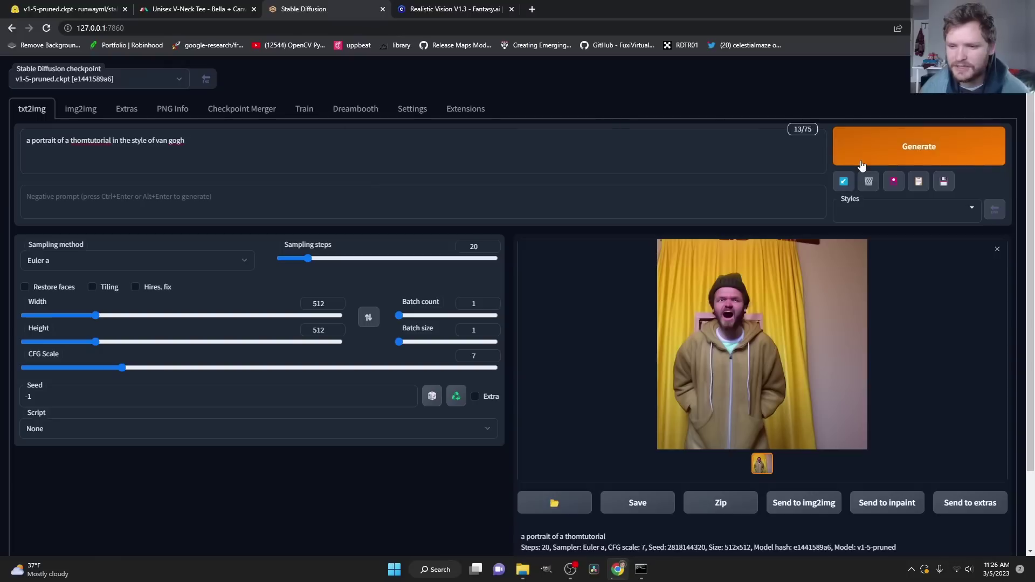
click(863, 161)
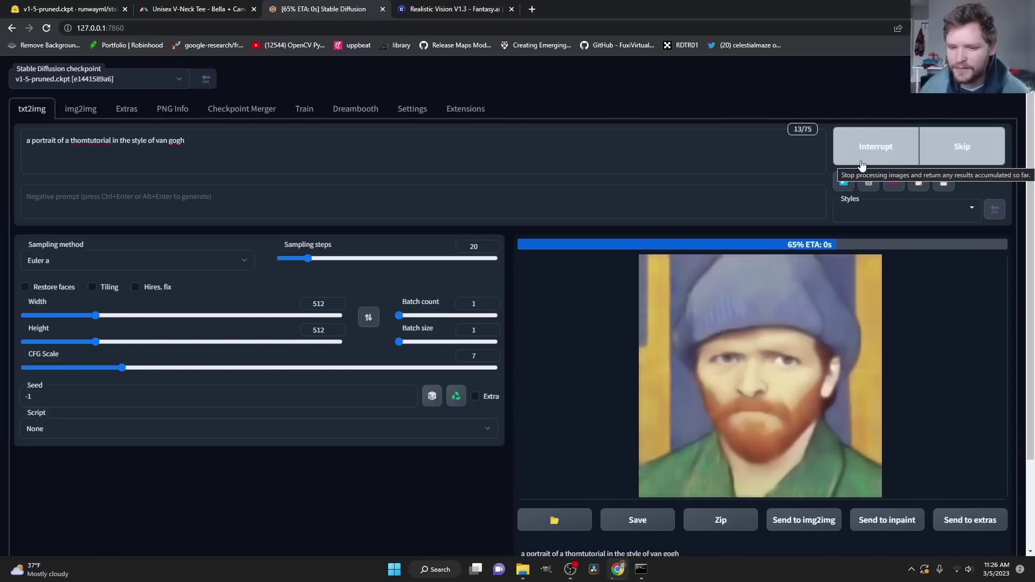
click(872, 155)
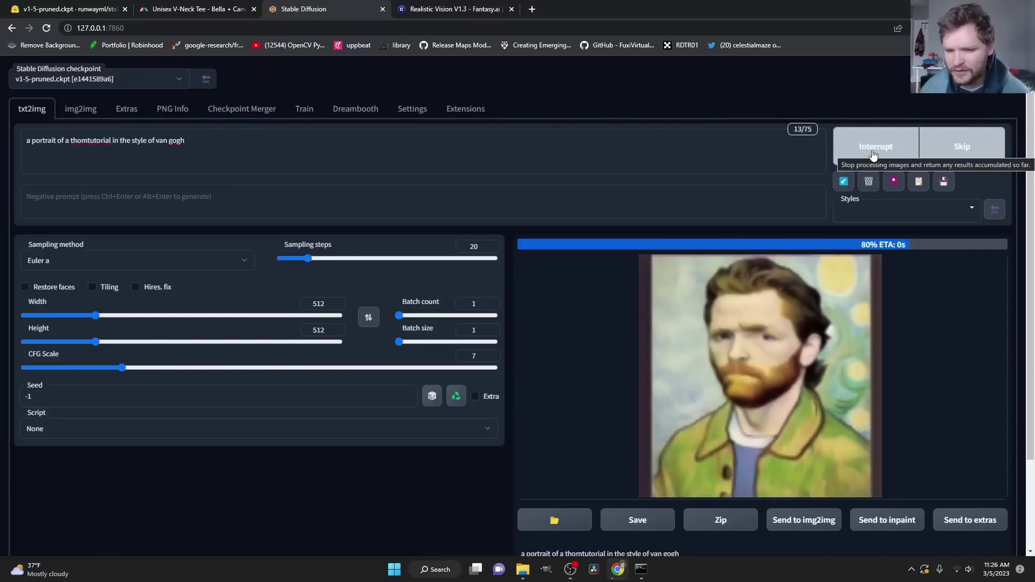
click(873, 155)
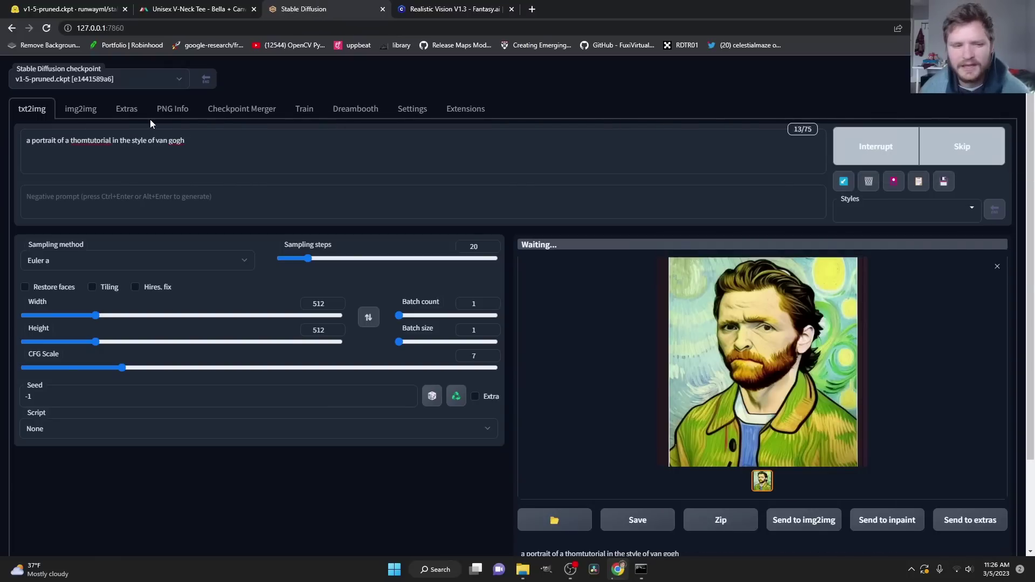
Replace the Van Gogh wording with 'as an abstract painting' and generate three portraits.
drag(194, 152, 116, 145)
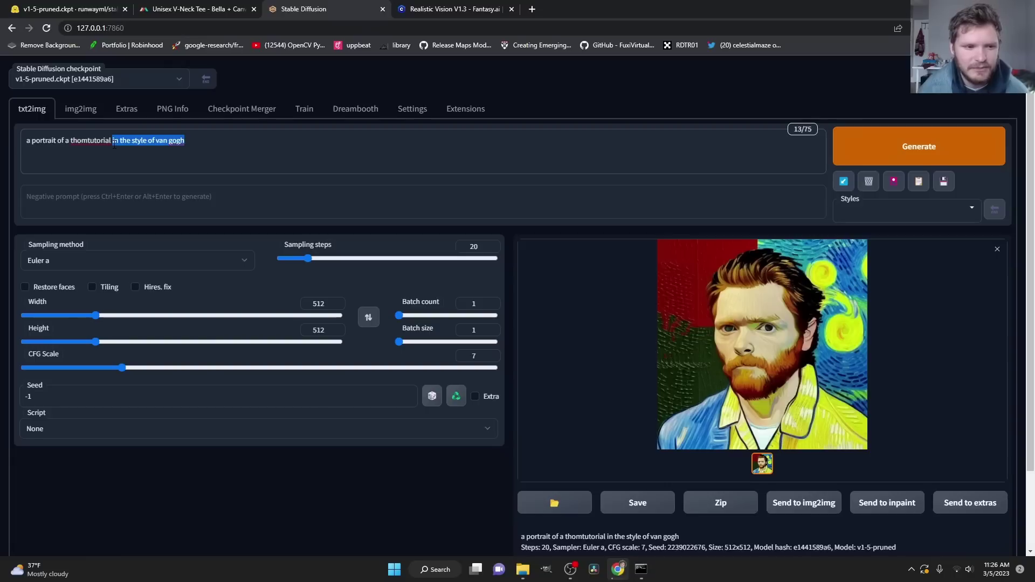
text(as a)
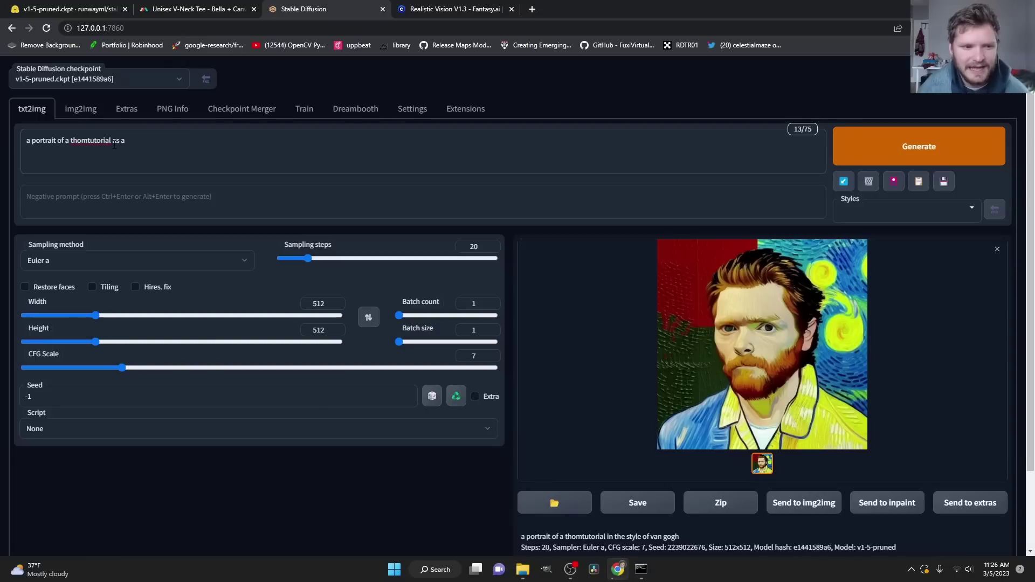
text(n abstract )
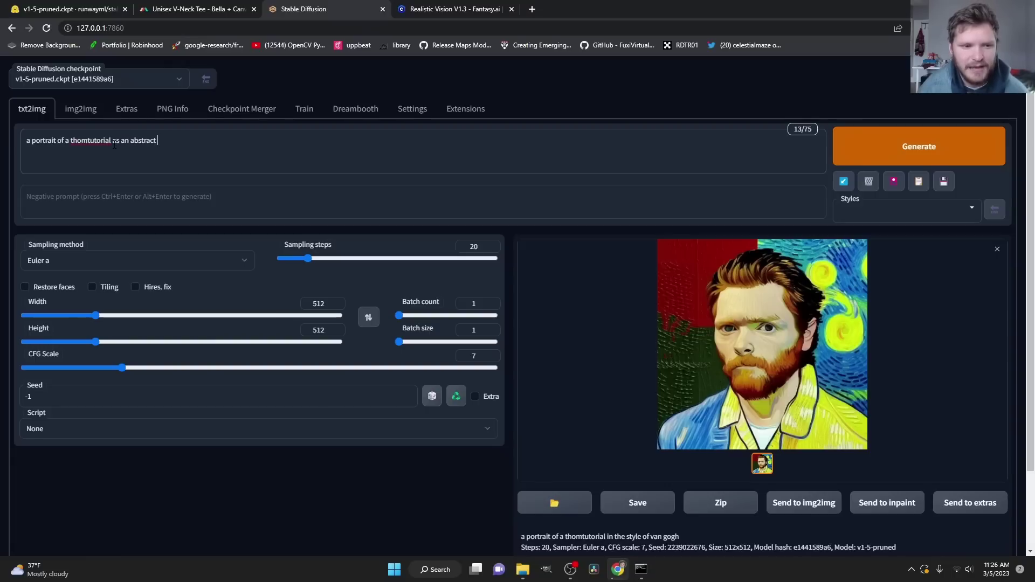
text(painting)
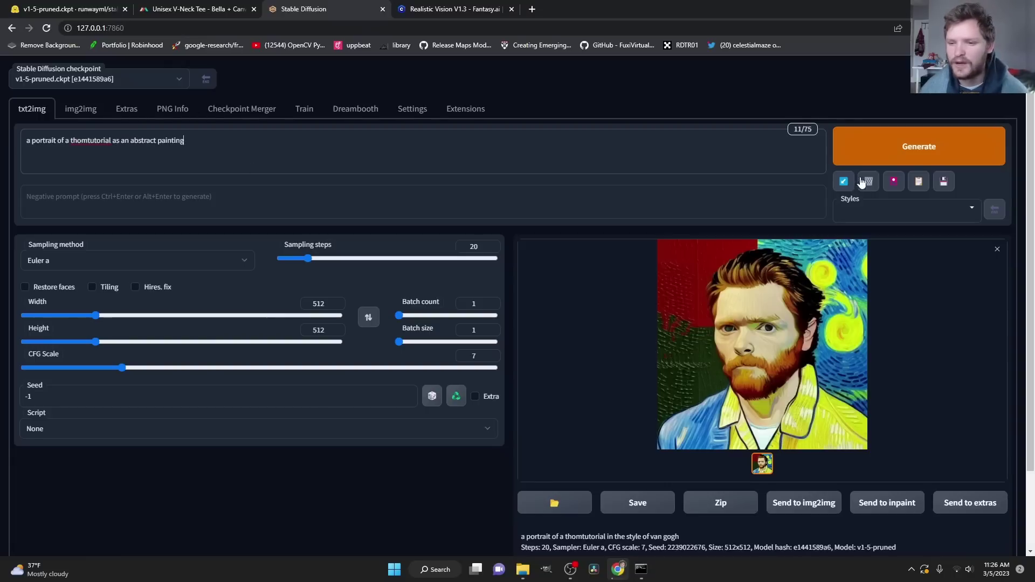
click(869, 159)
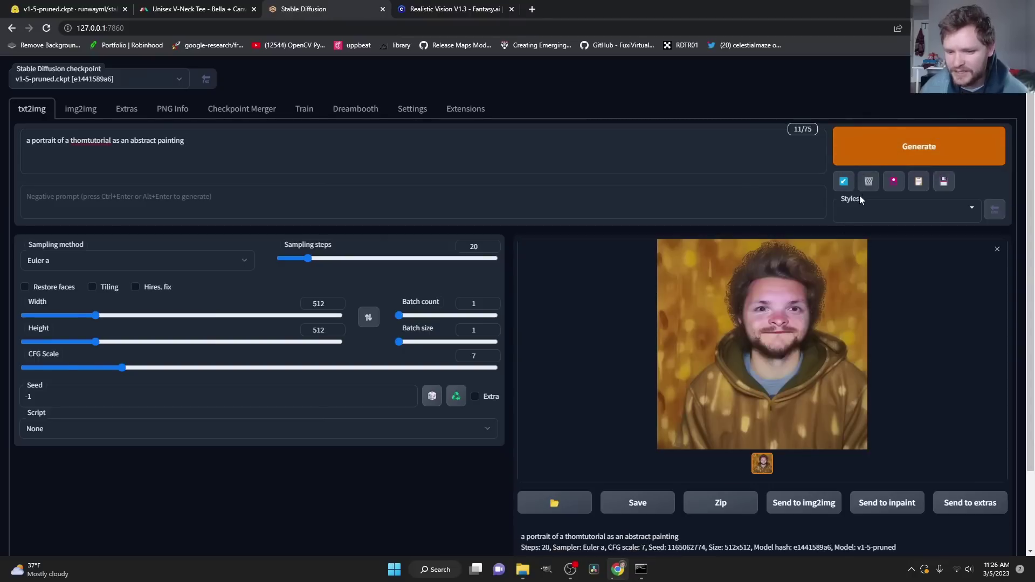
click(874, 149)
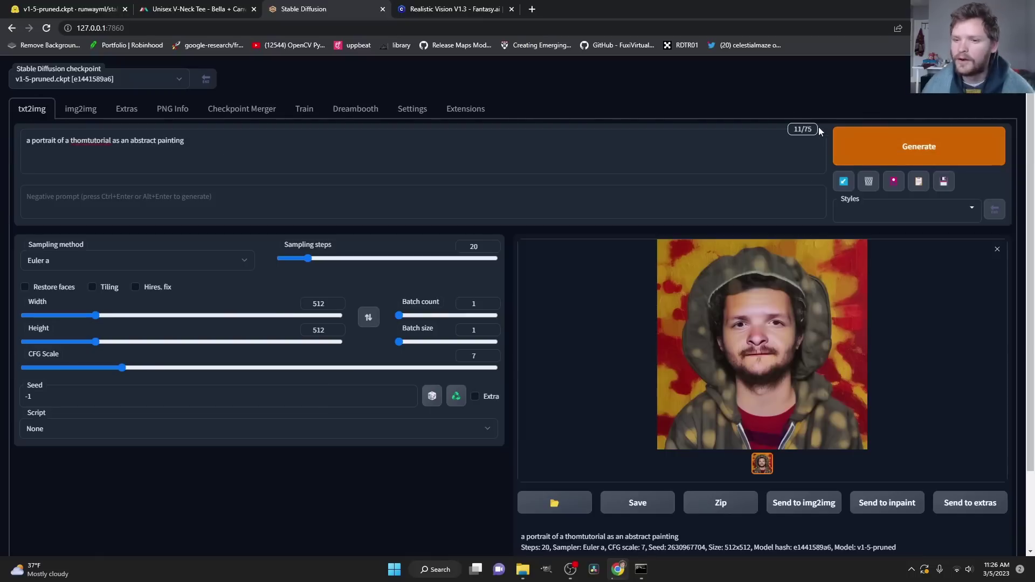
click(855, 158)
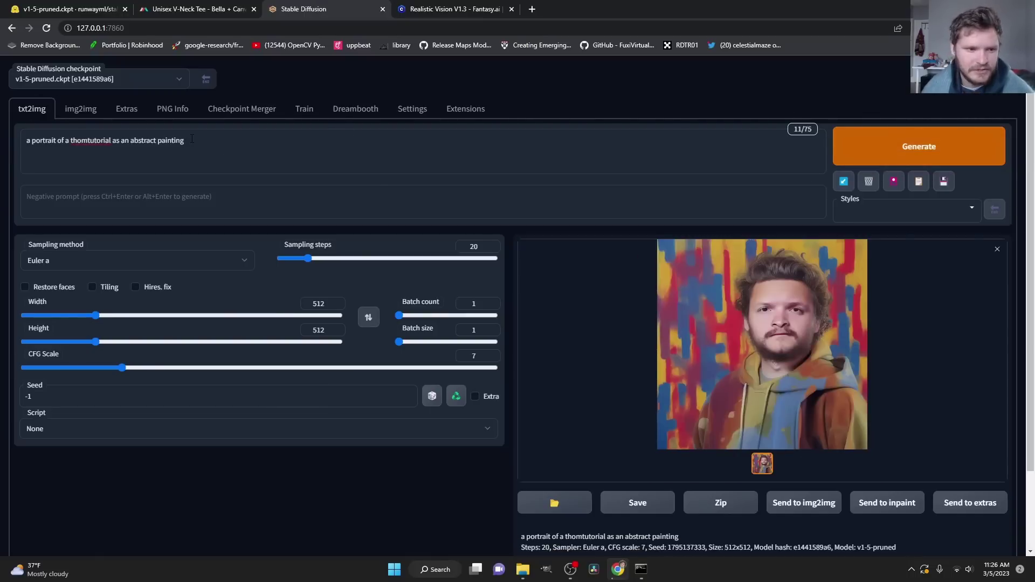
Replace the prompt ending with 'painting, regal, fancy, wearing a tuxedo, muted colors' and generate.
drag(192, 139, 125, 140)
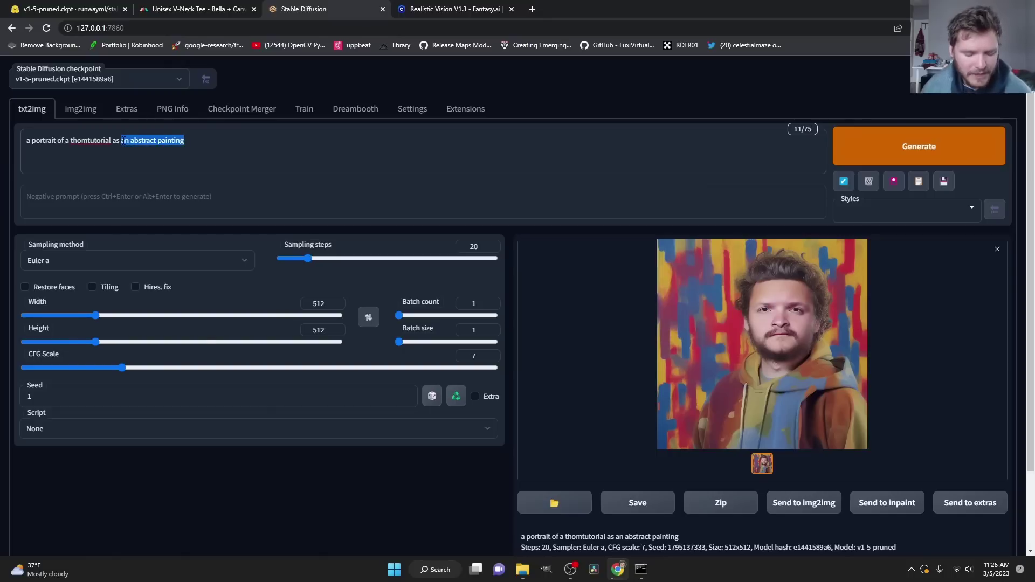
text(paint)
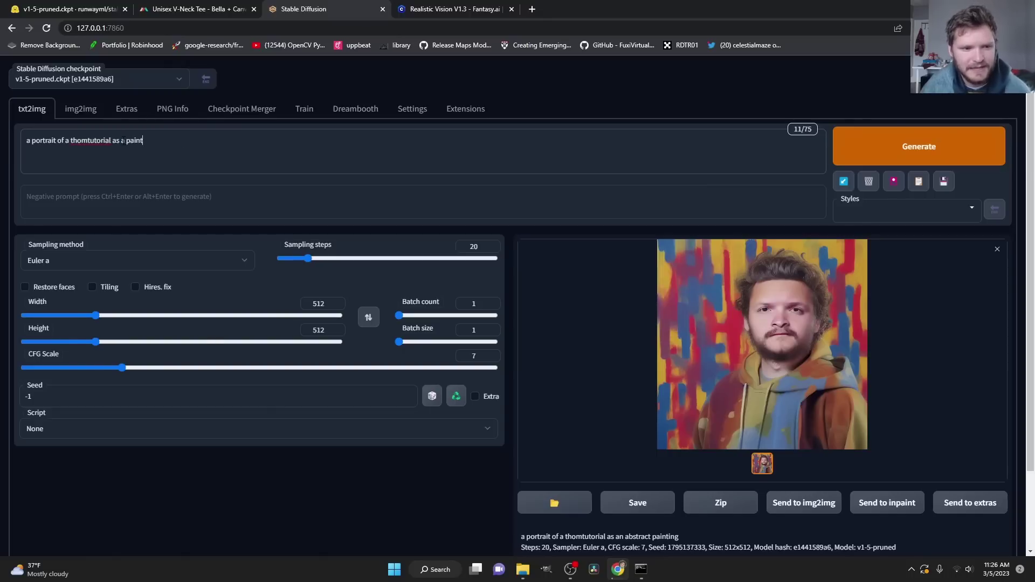
text(ing, regal,)
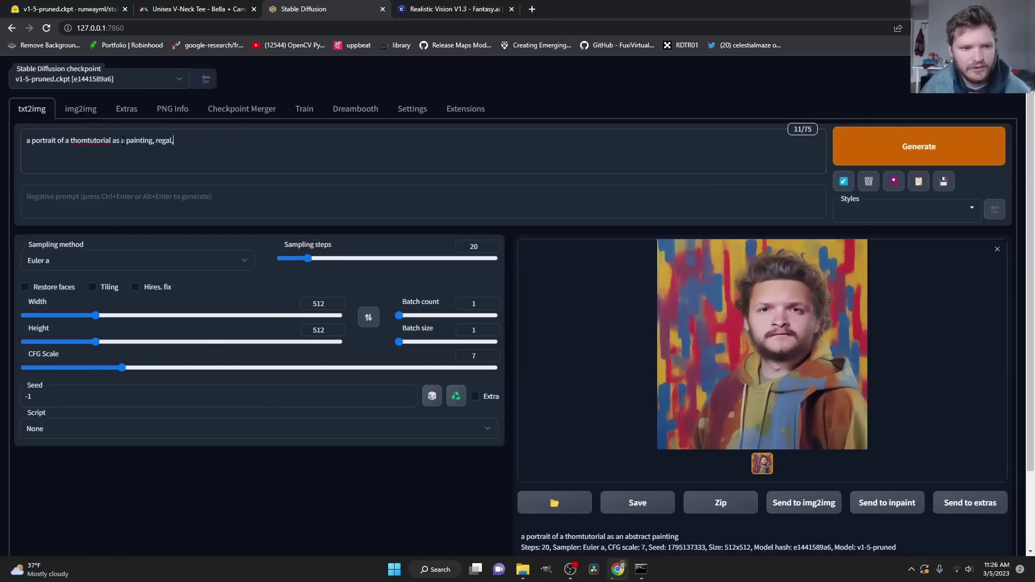
text( fancy, wea)
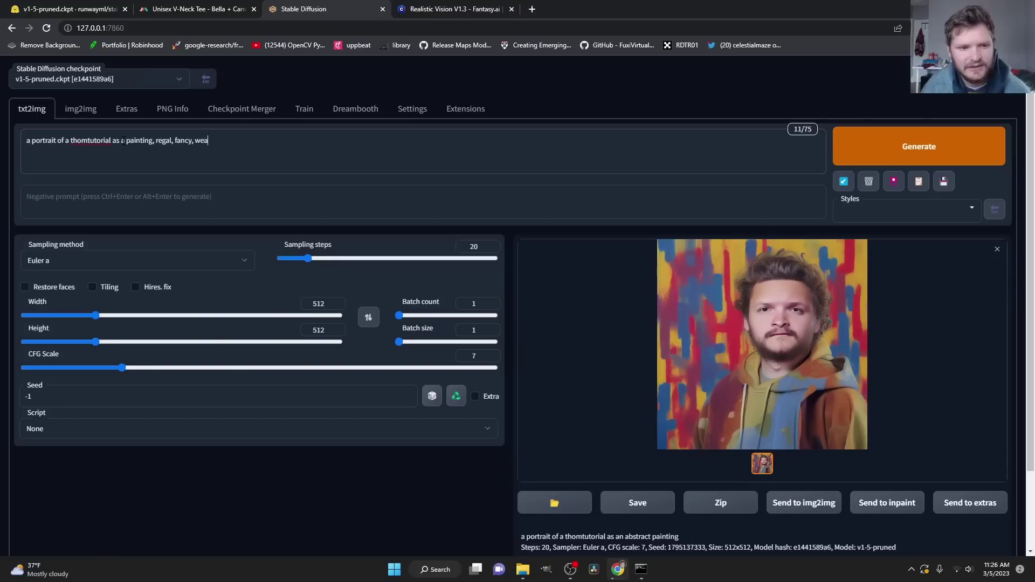
text(ring a tuxedo, mute)
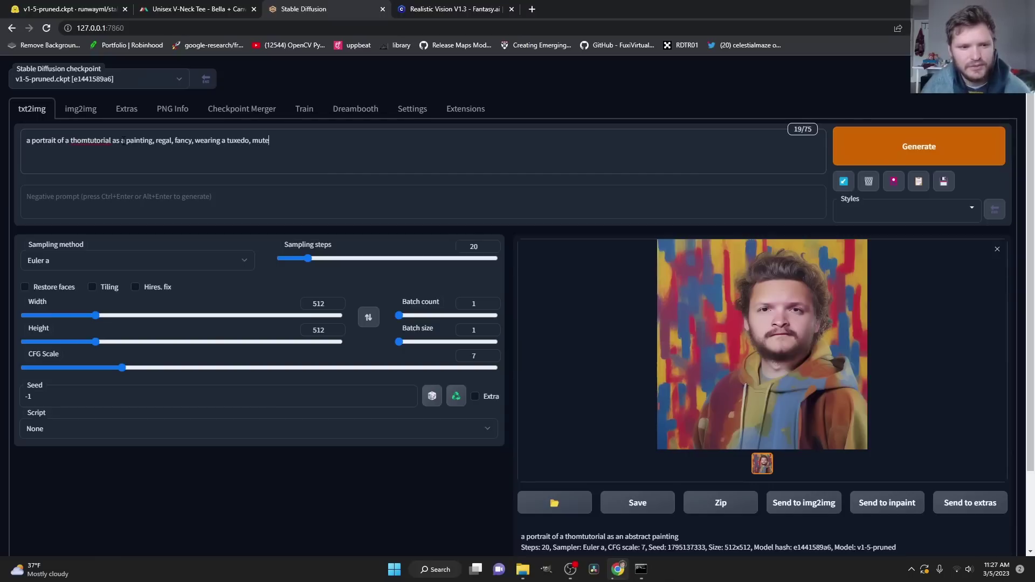
text(d colors)
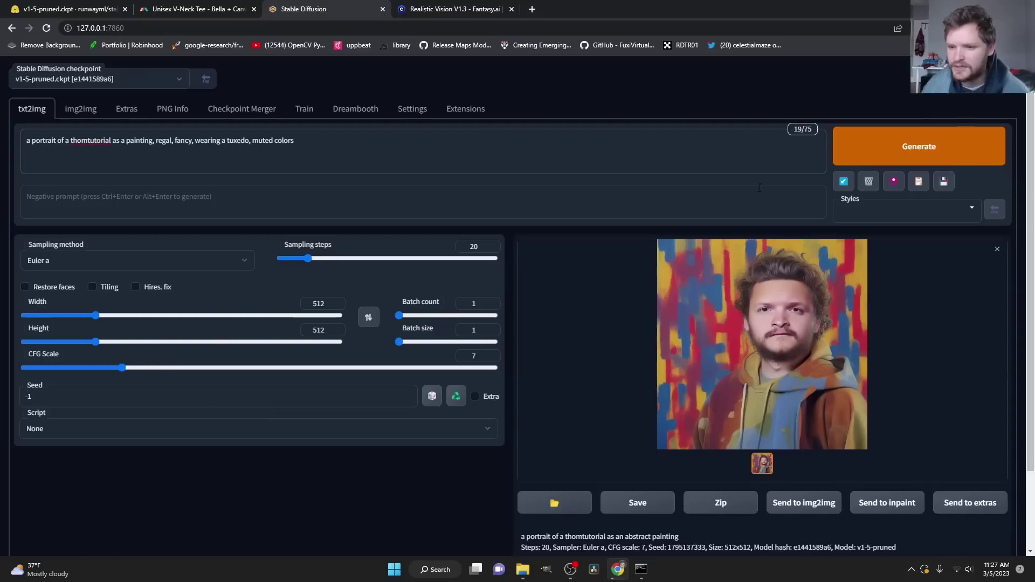
click(844, 156)
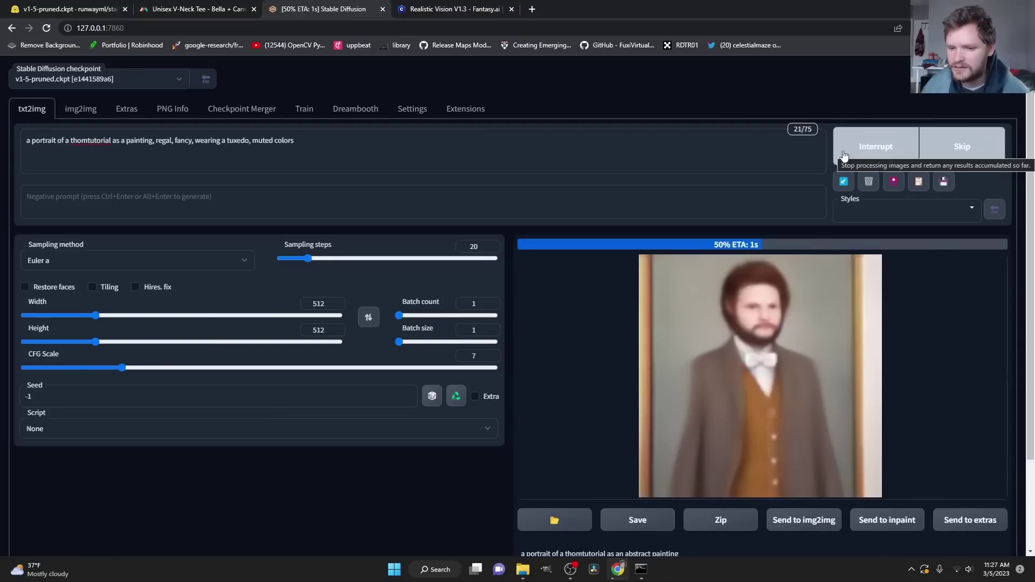
Inspect the tuxedo portrait at full size, then generate two more from the same prompt.
click(793, 284)
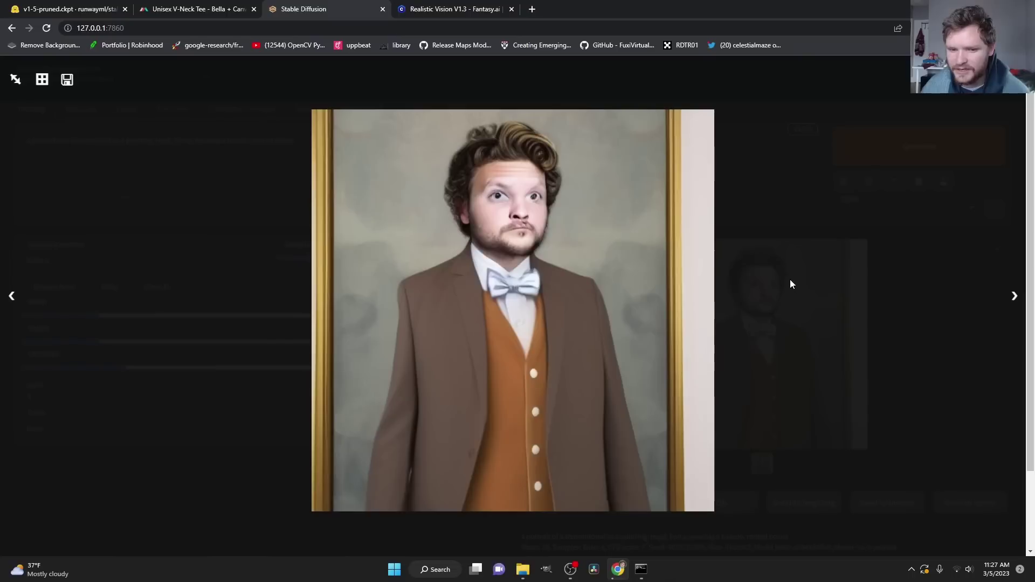
click(798, 238)
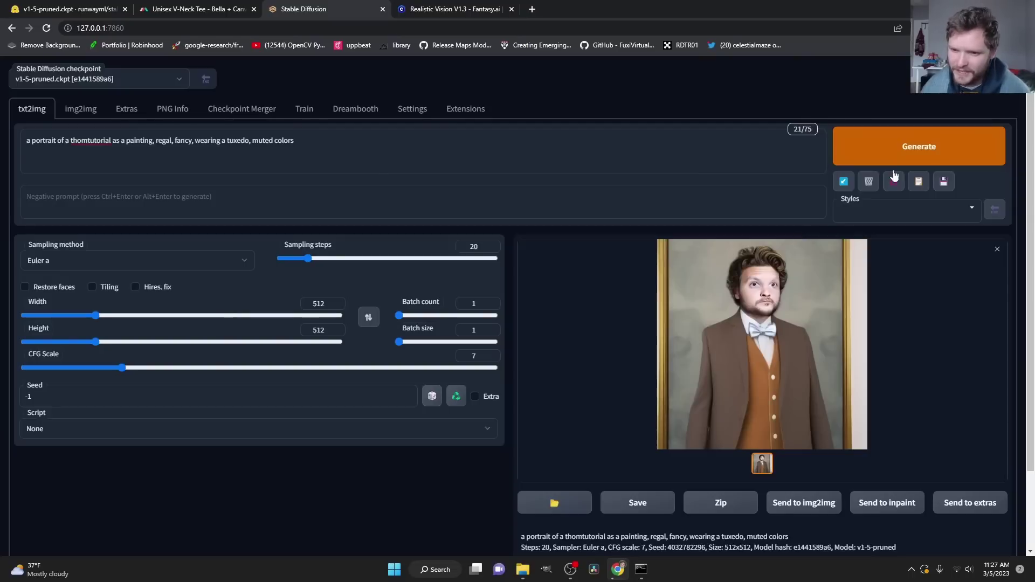
click(892, 158)
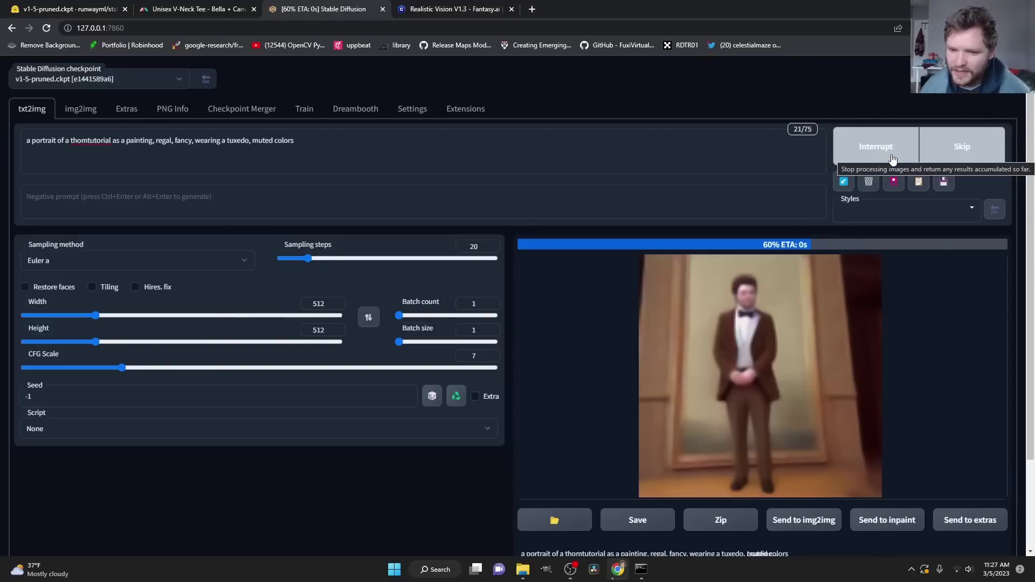
click(884, 144)
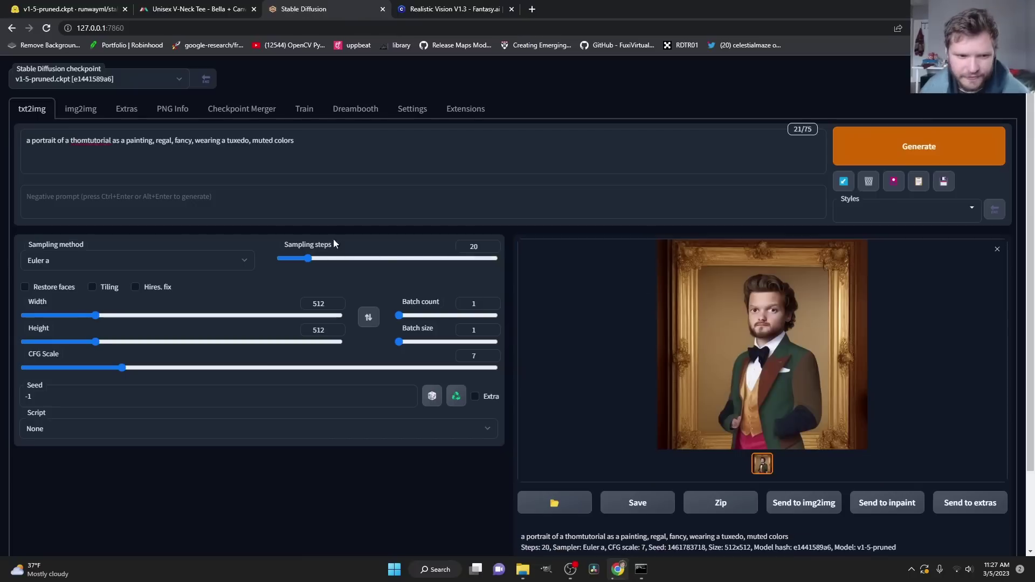
Set the negative prompt to 'frame', generate, and inspect the unframed portrait at full size.
text(frame)
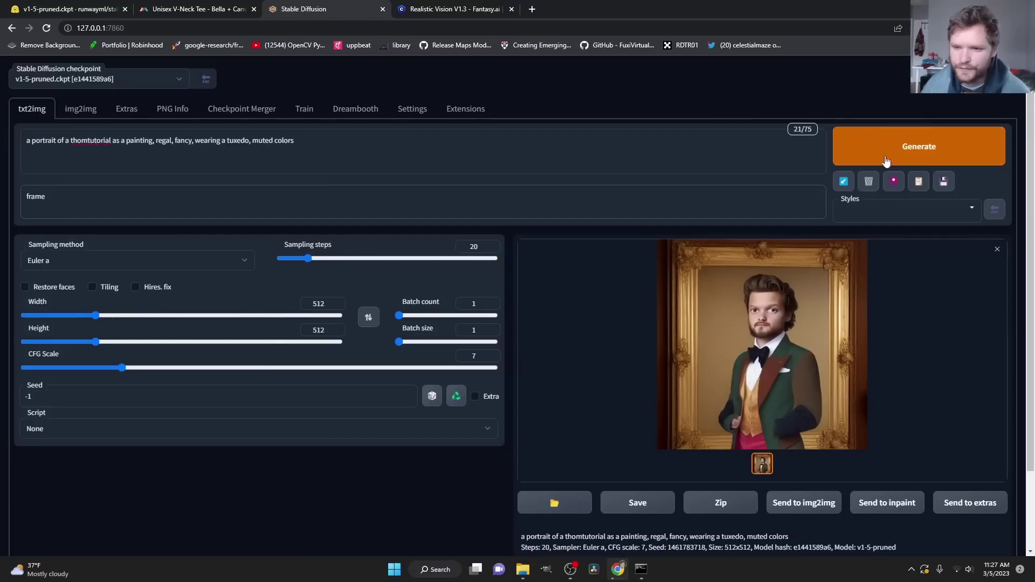
click(898, 158)
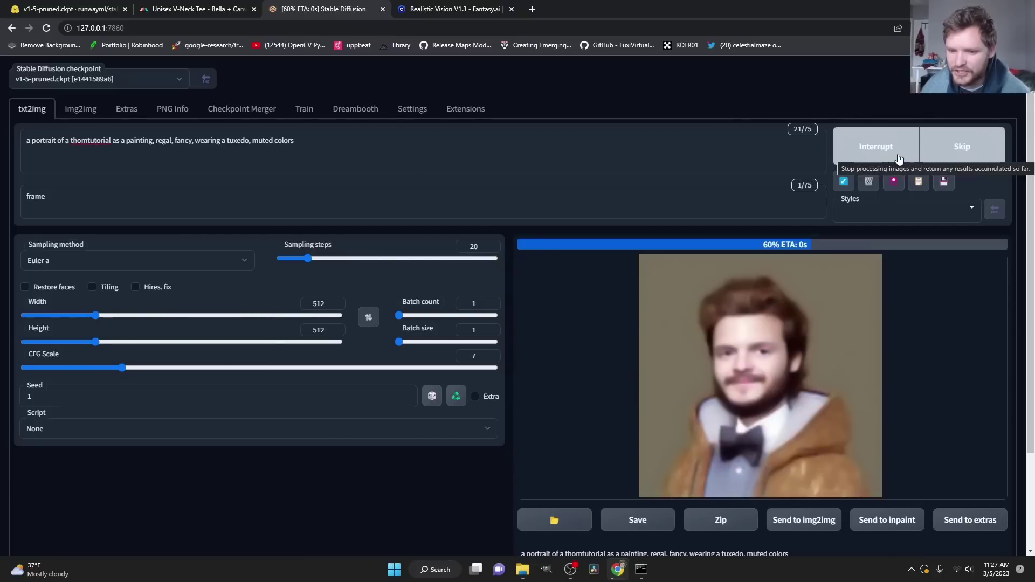
click(823, 319)
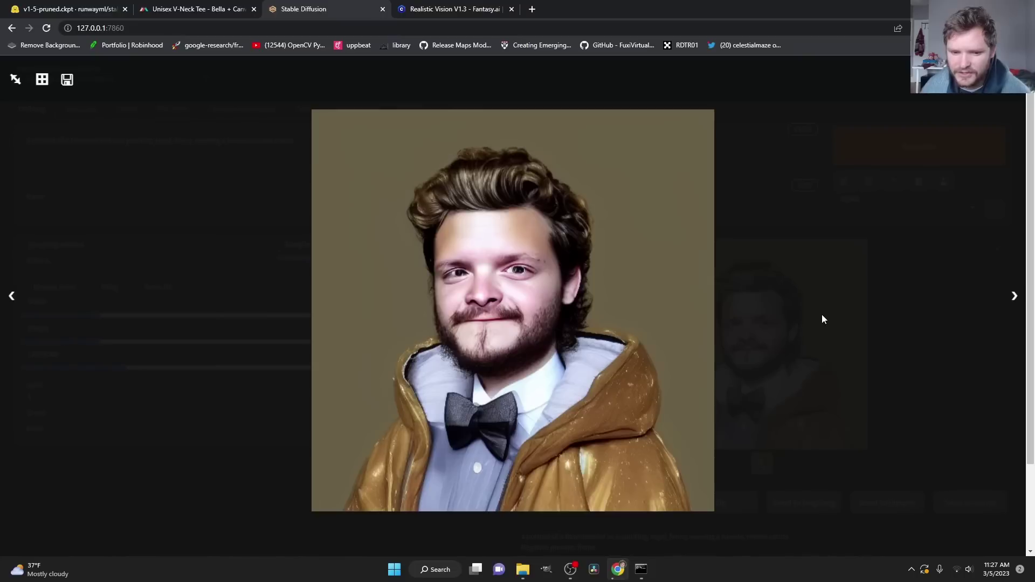
click(822, 319)
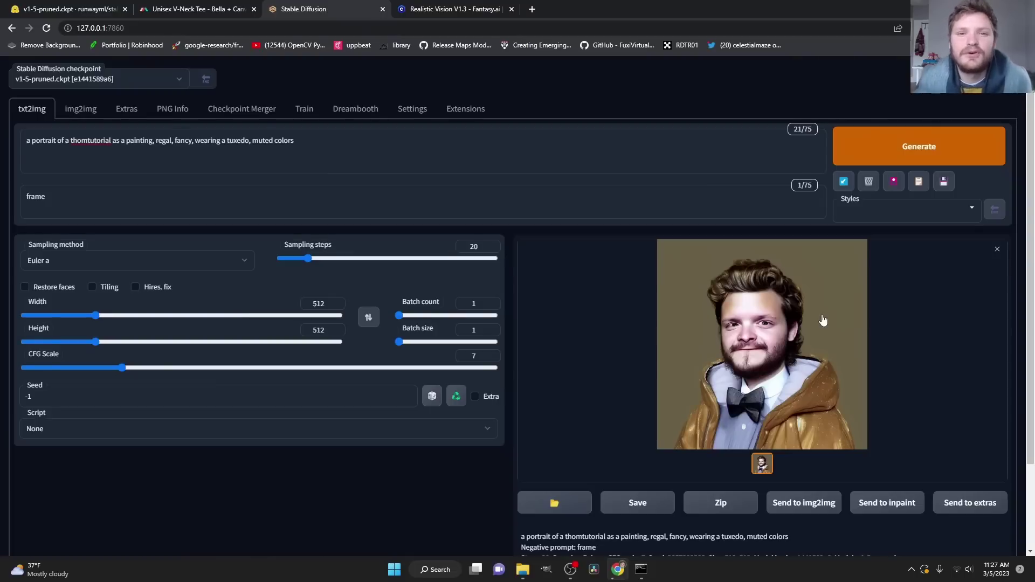